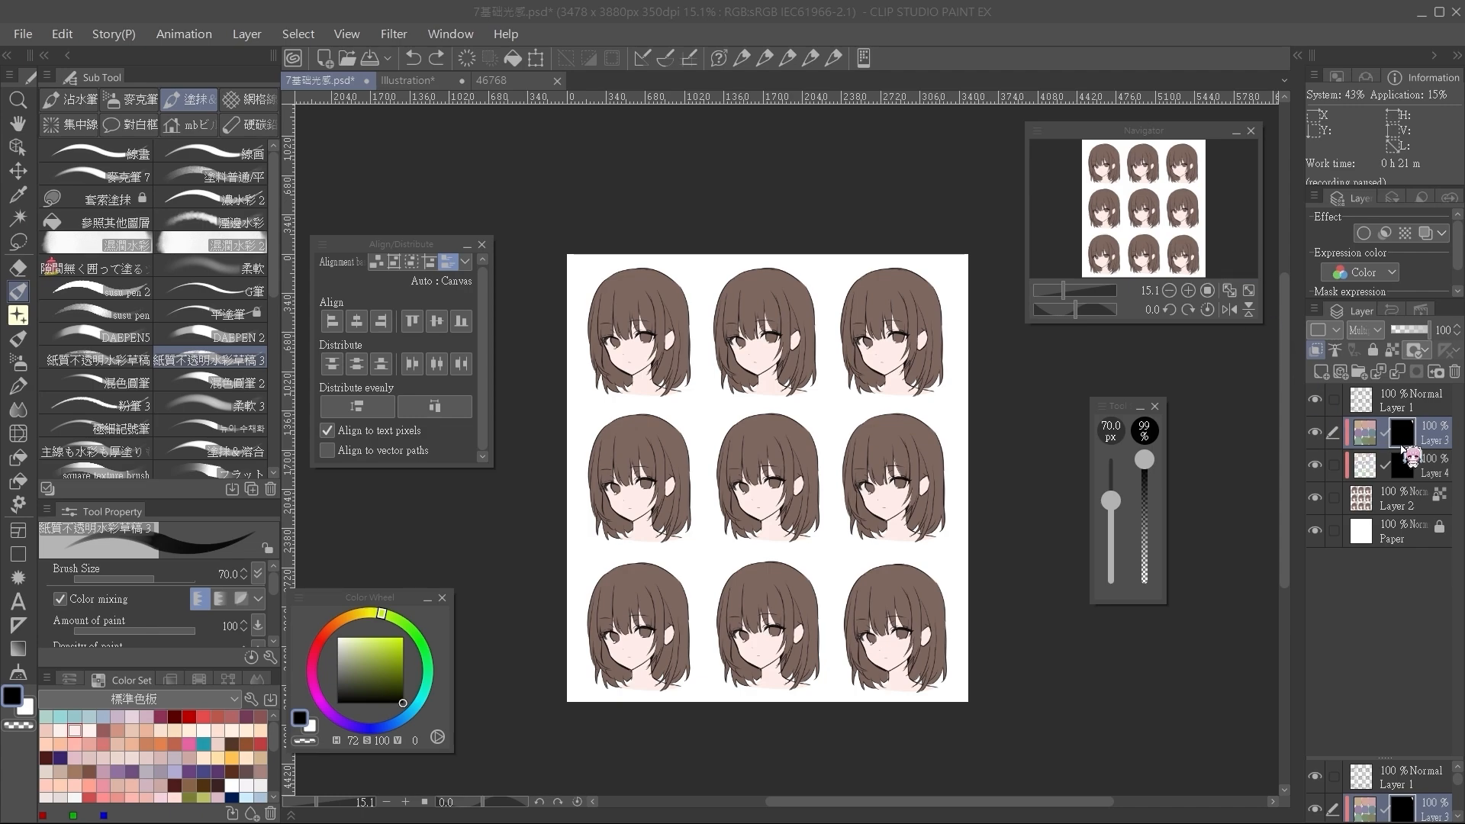
Lasso-fill the masks of Layer 3 and Layer 4 over the top row of heads to reveal their shadow and light colours.
left_click(1400, 431)
left_click(107, 200)
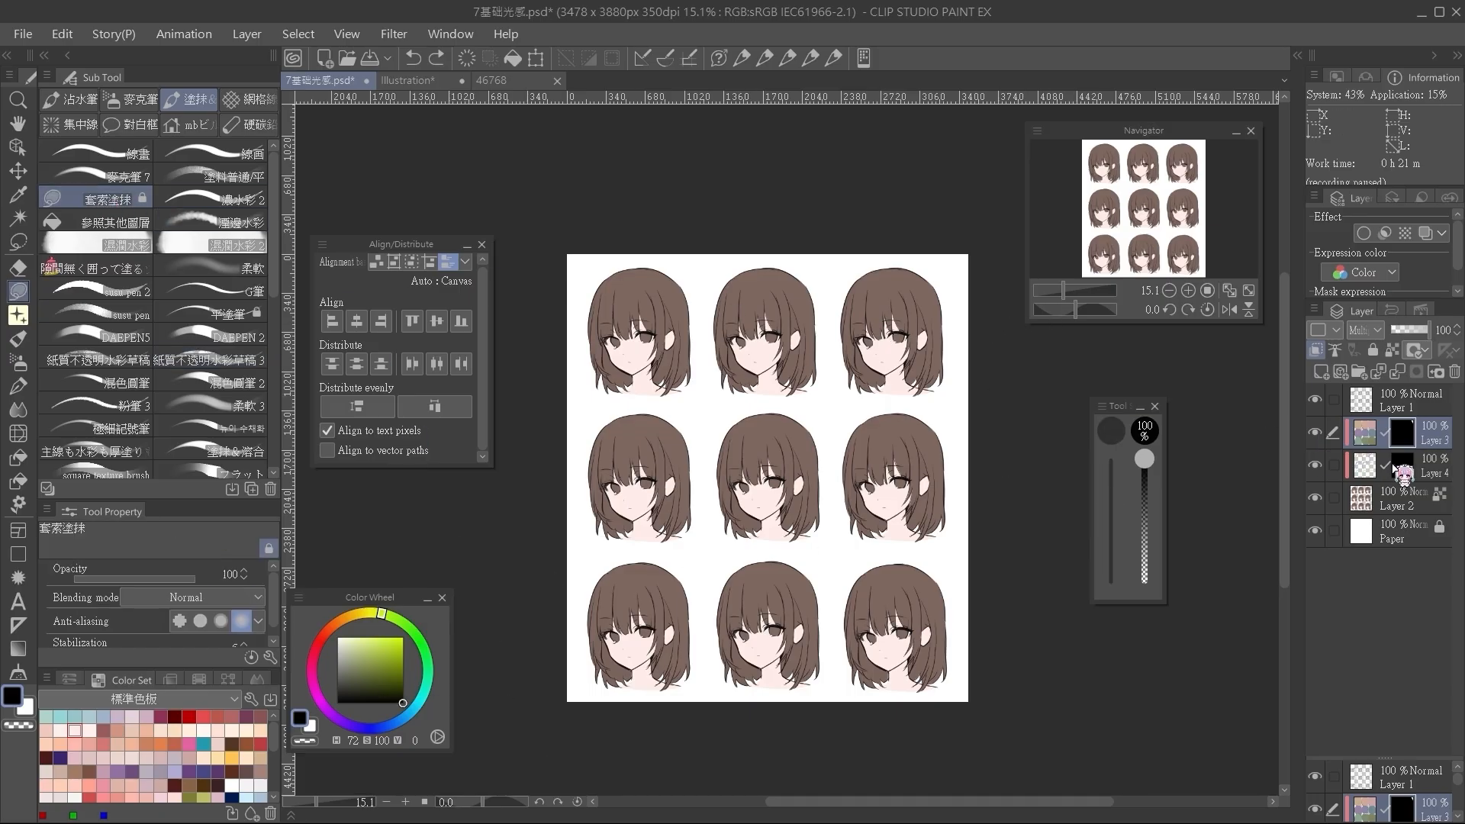
mouse_move(702, 402)
left_mouse_down()
mouse_move(590, 395)
mouse_move(573, 282)
mouse_move(803, 204)
mouse_move(947, 226)
mouse_move(990, 280)
mouse_move(1015, 355)
mouse_move(967, 402)
mouse_move(932, 401)
left_mouse_up()
left_click(1402, 465)
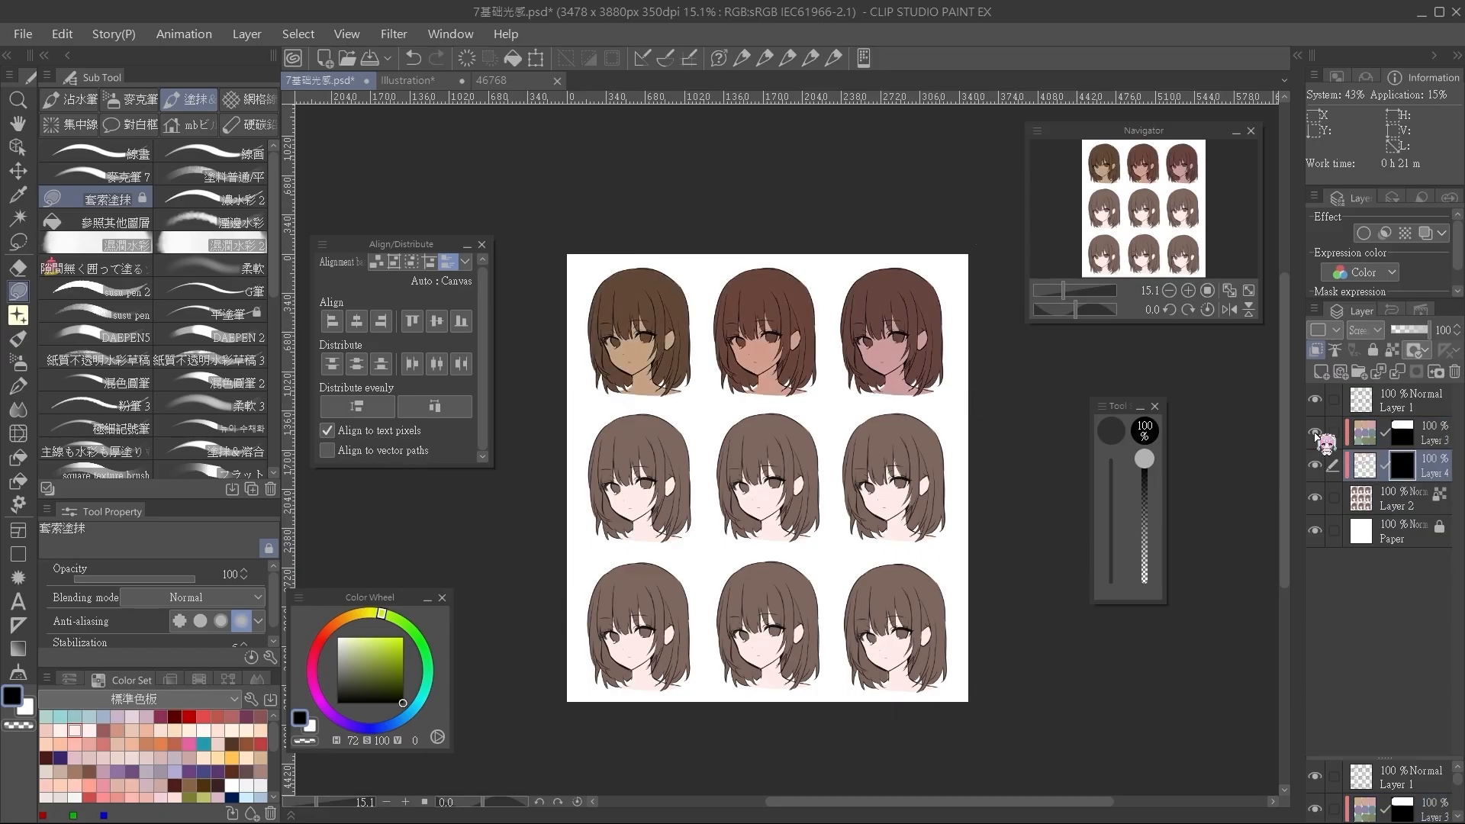
mouse_move(685, 404)
left_mouse_down()
mouse_move(532, 343)
mouse_move(828, 201)
mouse_move(1006, 321)
mouse_move(976, 394)
mouse_move(936, 400)
left_mouse_up()
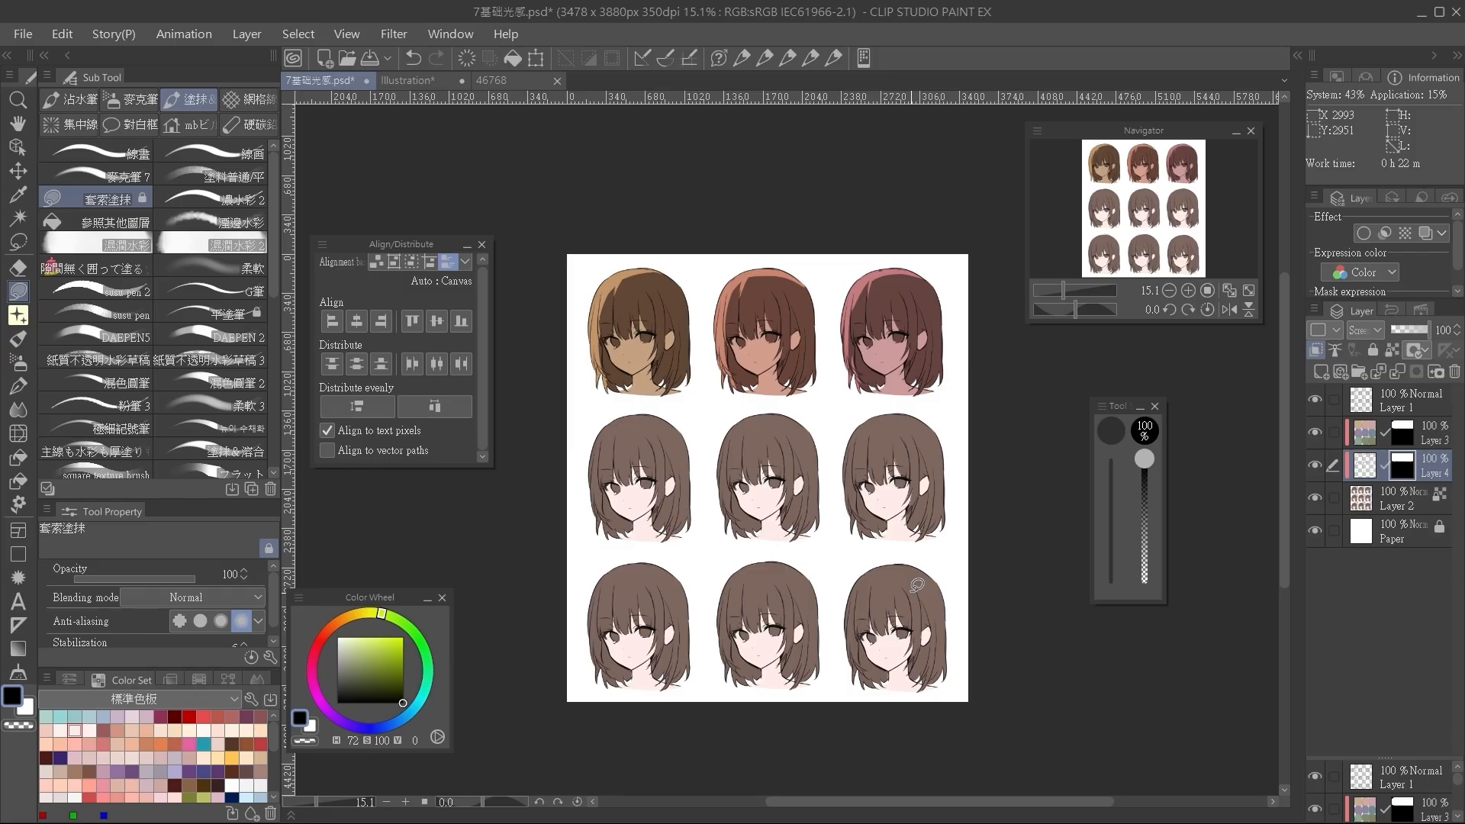
Lasso-fill the masks of Layer 3 and Layer 4 over the middle row of heads to reveal their colours.
scroll(856, 337, "up", 3)
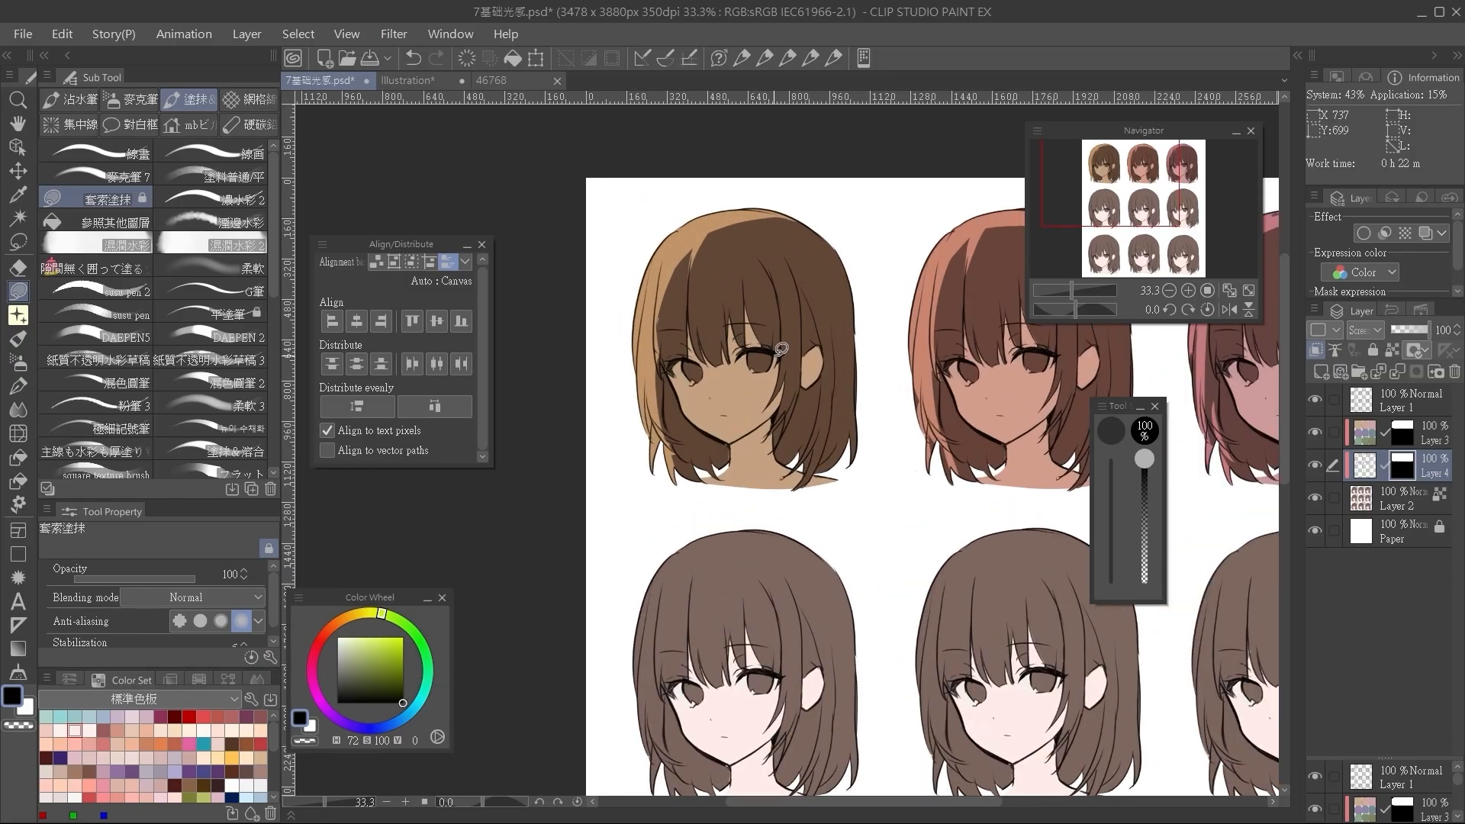
scroll(833, 563, "up", 1)
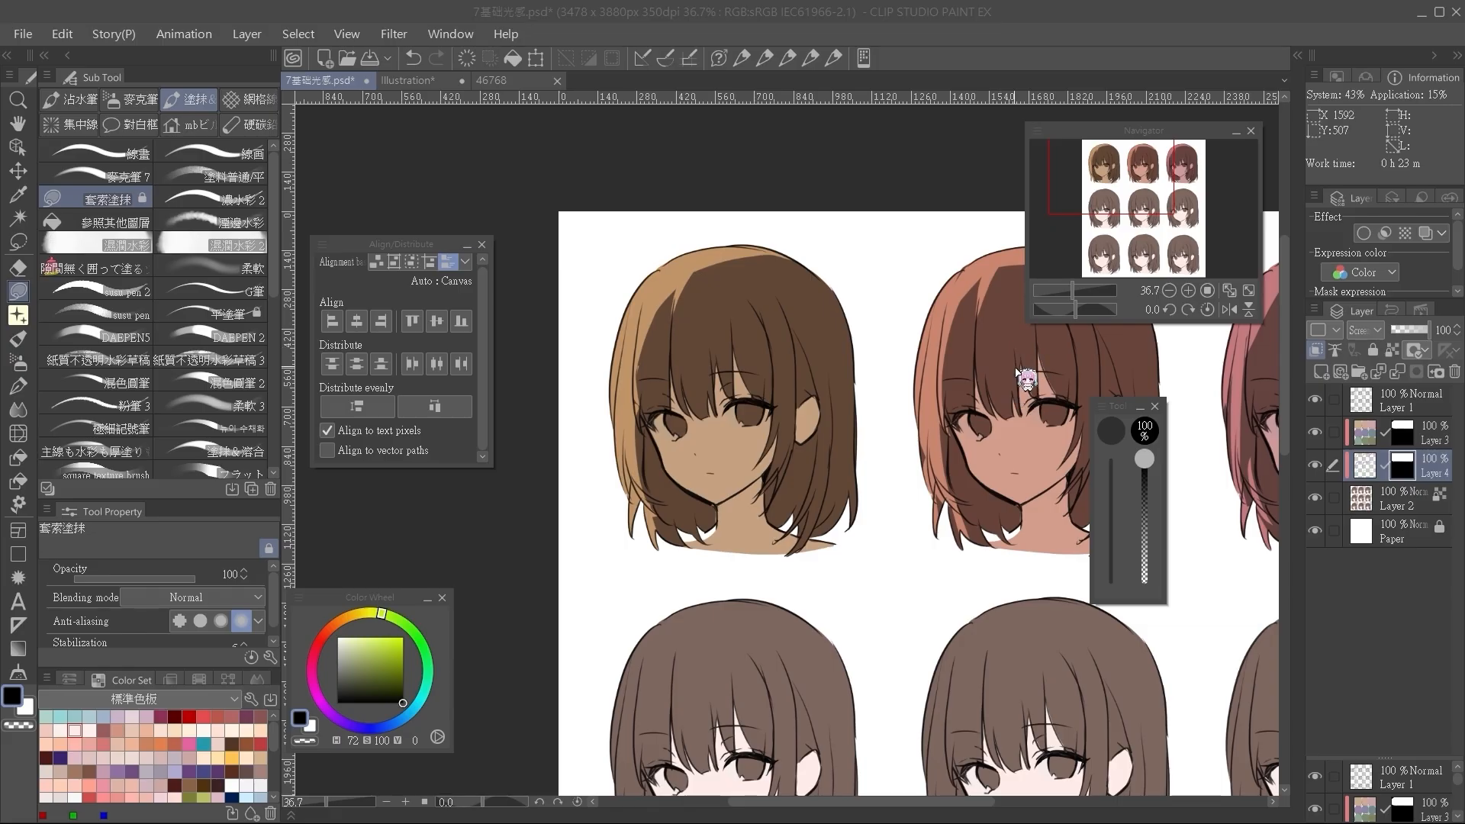
left_click_drag(1120, 189, 1148, 200)
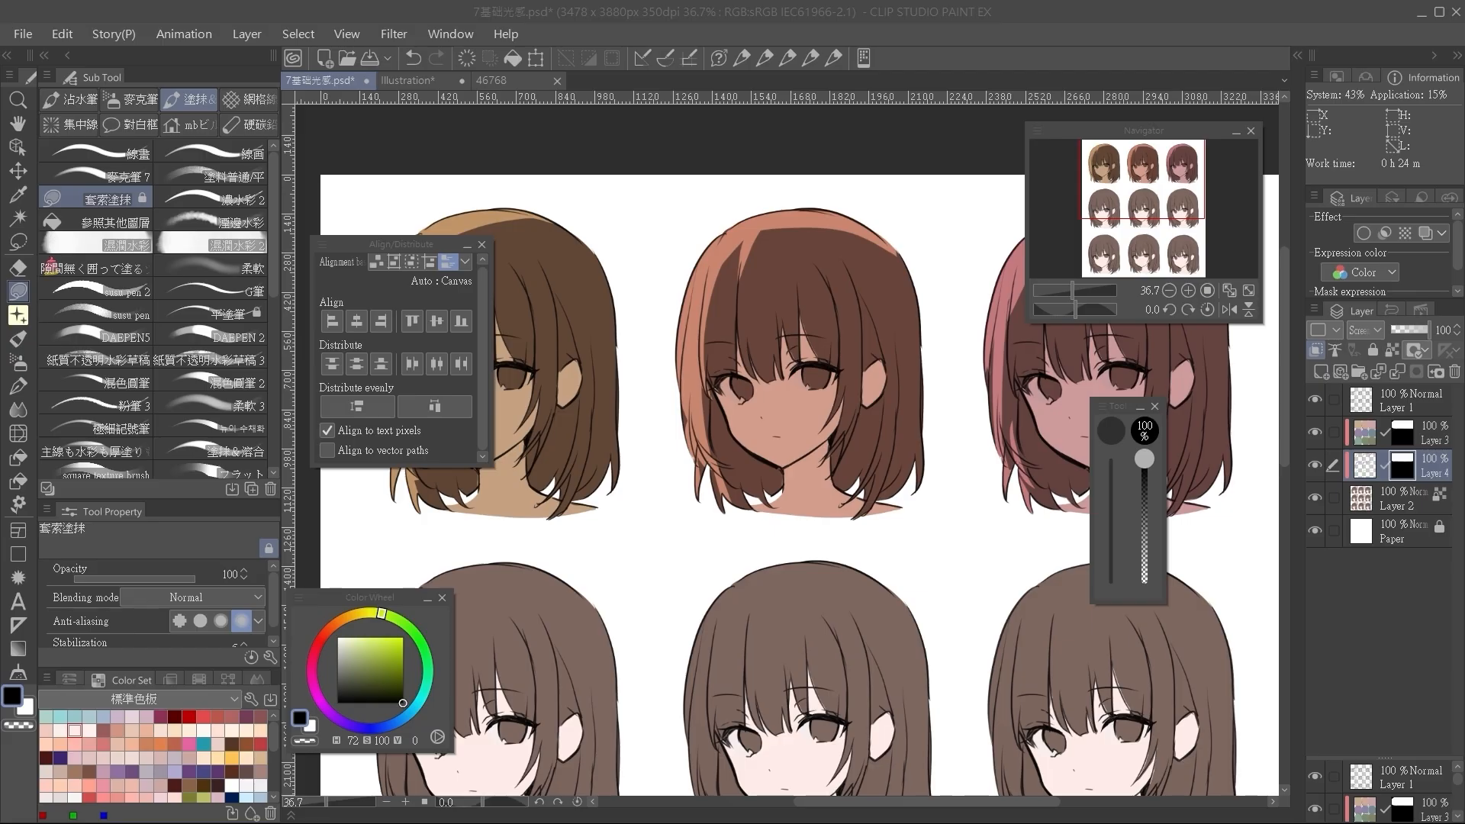
left_click_drag(1137, 200, 1163, 191)
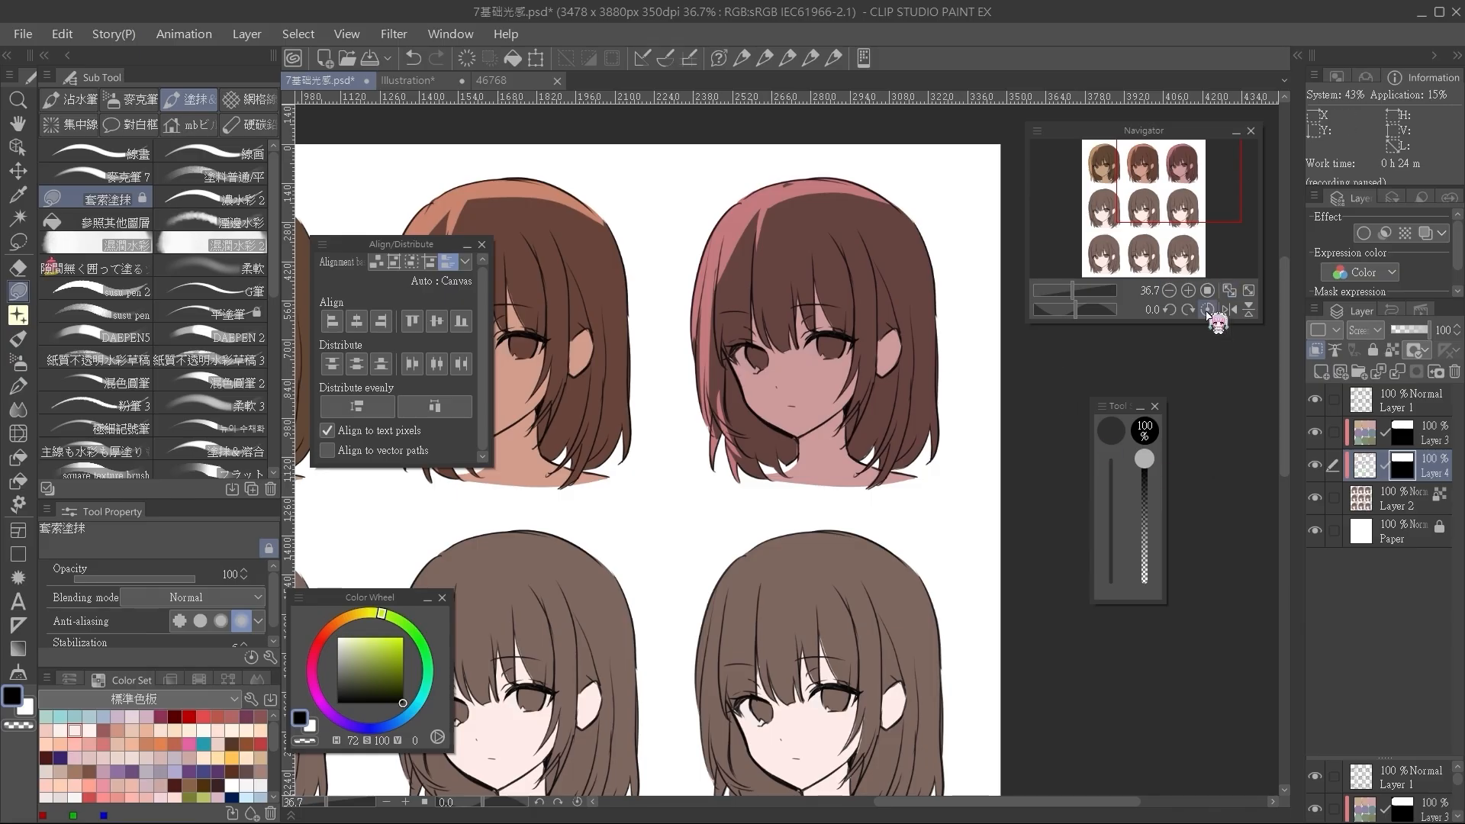
left_click(1248, 291)
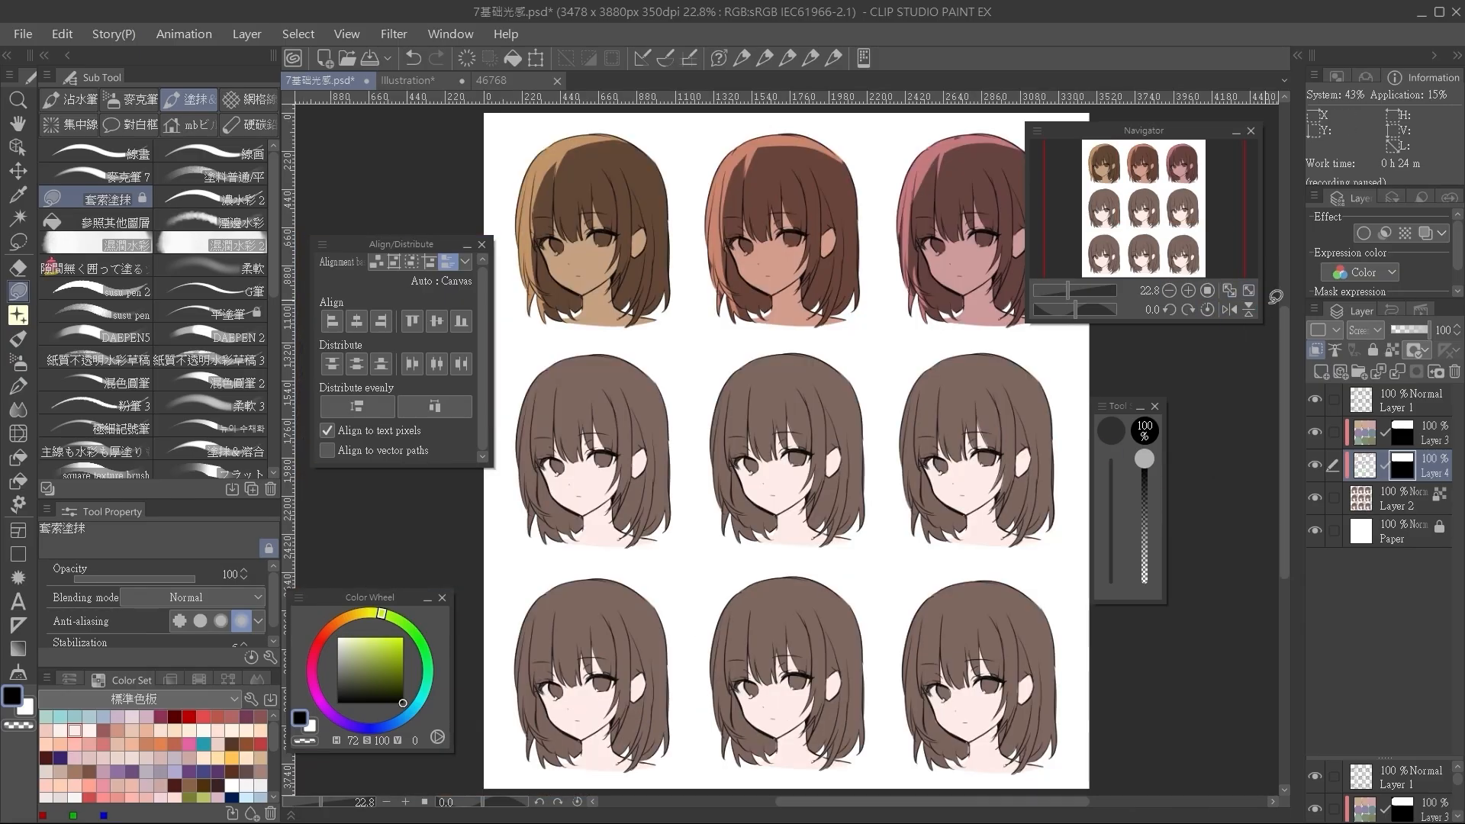
left_click(1388, 435)
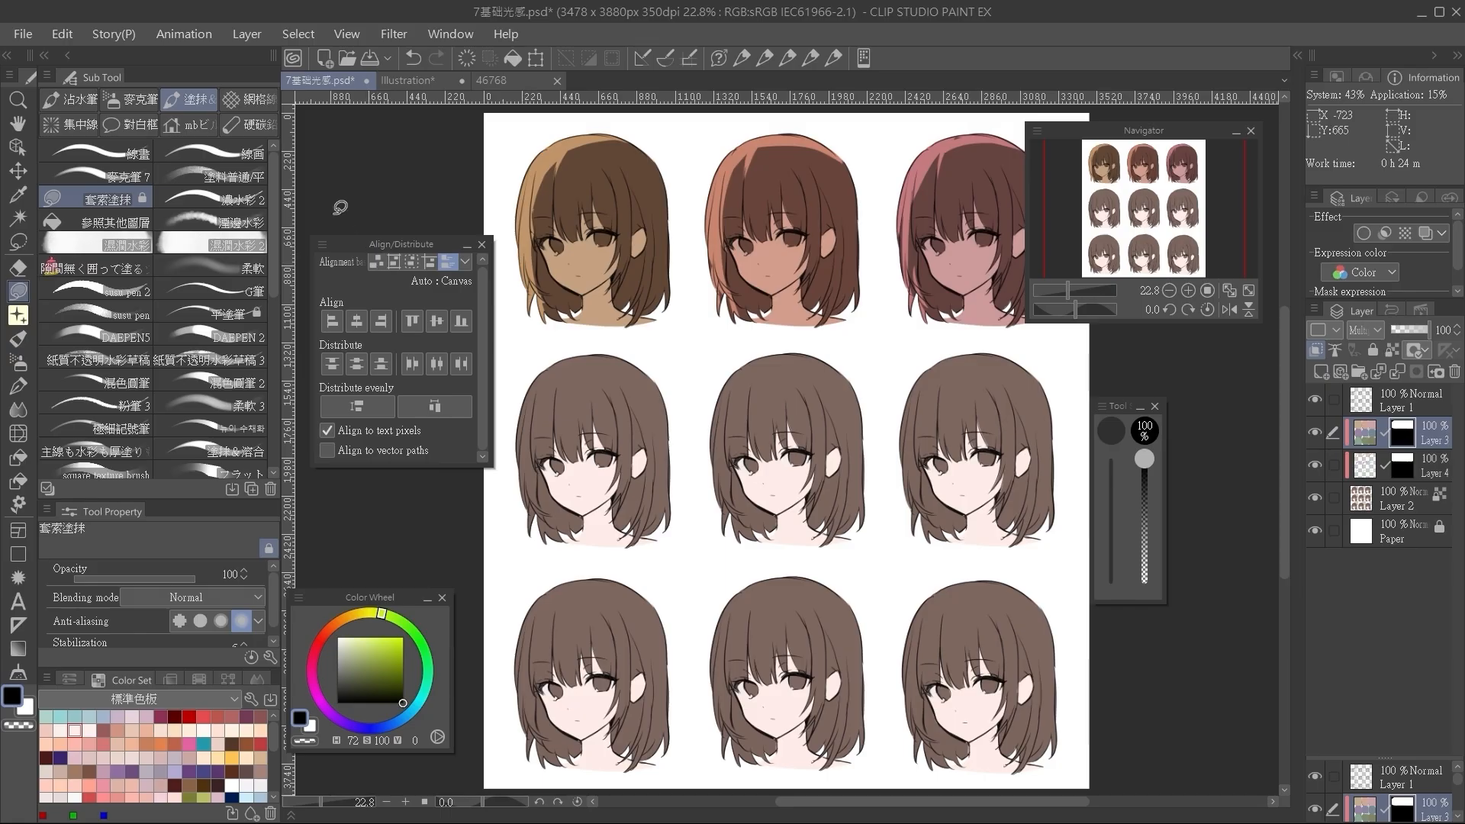
mouse_move(585, 341)
left_mouse_down()
mouse_move(463, 405)
mouse_move(468, 515)
mouse_move(508, 546)
mouse_move(610, 566)
mouse_move(924, 574)
mouse_move(1040, 566)
mouse_move(1123, 504)
mouse_move(1100, 368)
mouse_move(1051, 324)
left_mouse_up()
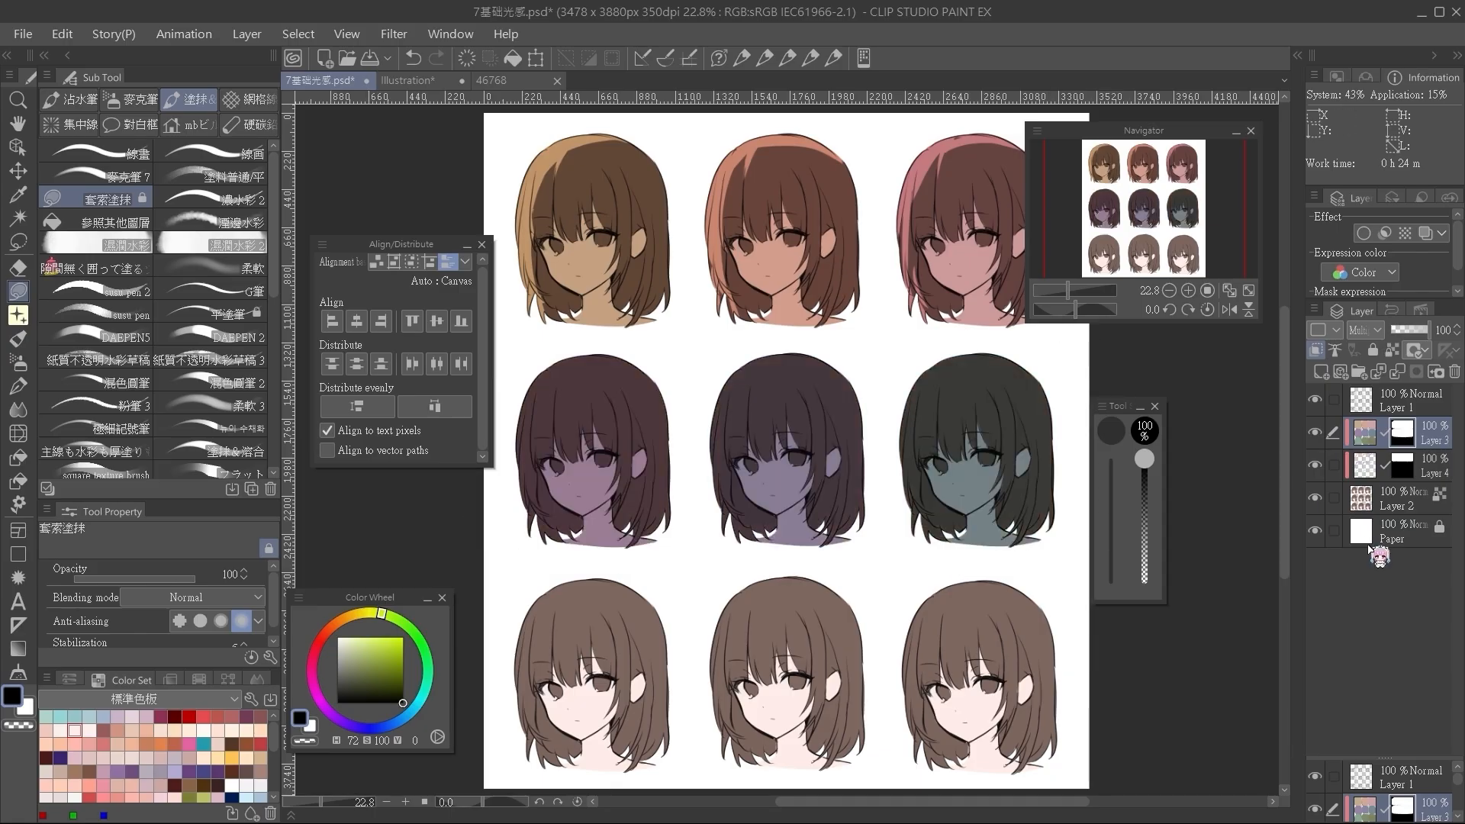
left_click(1424, 469)
mouse_move(613, 328)
left_mouse_down()
mouse_move(488, 347)
mouse_move(520, 515)
mouse_move(589, 566)
mouse_move(855, 568)
mouse_move(1075, 548)
mouse_move(1056, 336)
left_mouse_up()
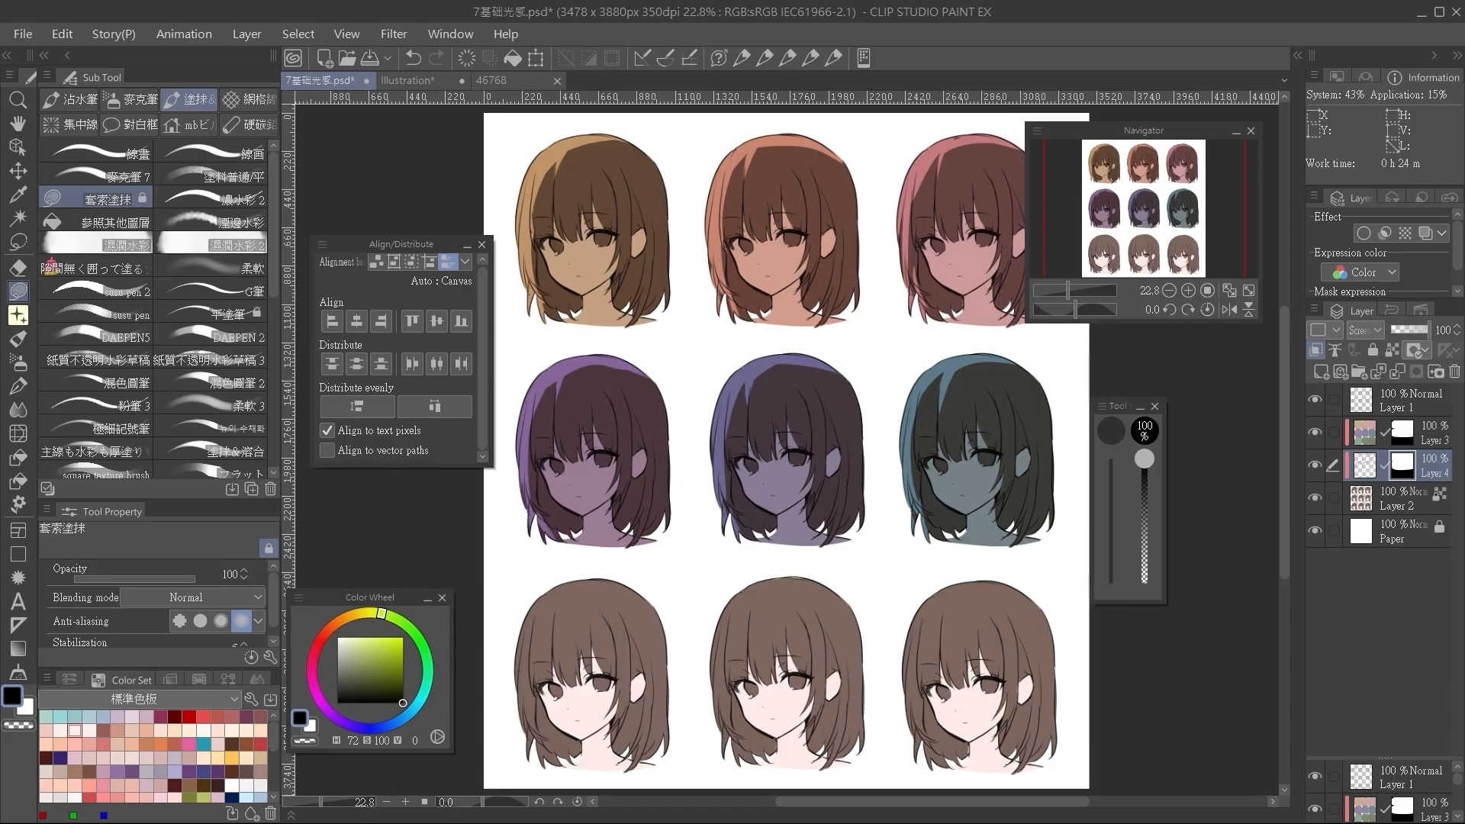
Examine the shadow and light colours on the middle row of heads up close and compare them with the top row.
left_click_drag(1076, 299, 1081, 299)
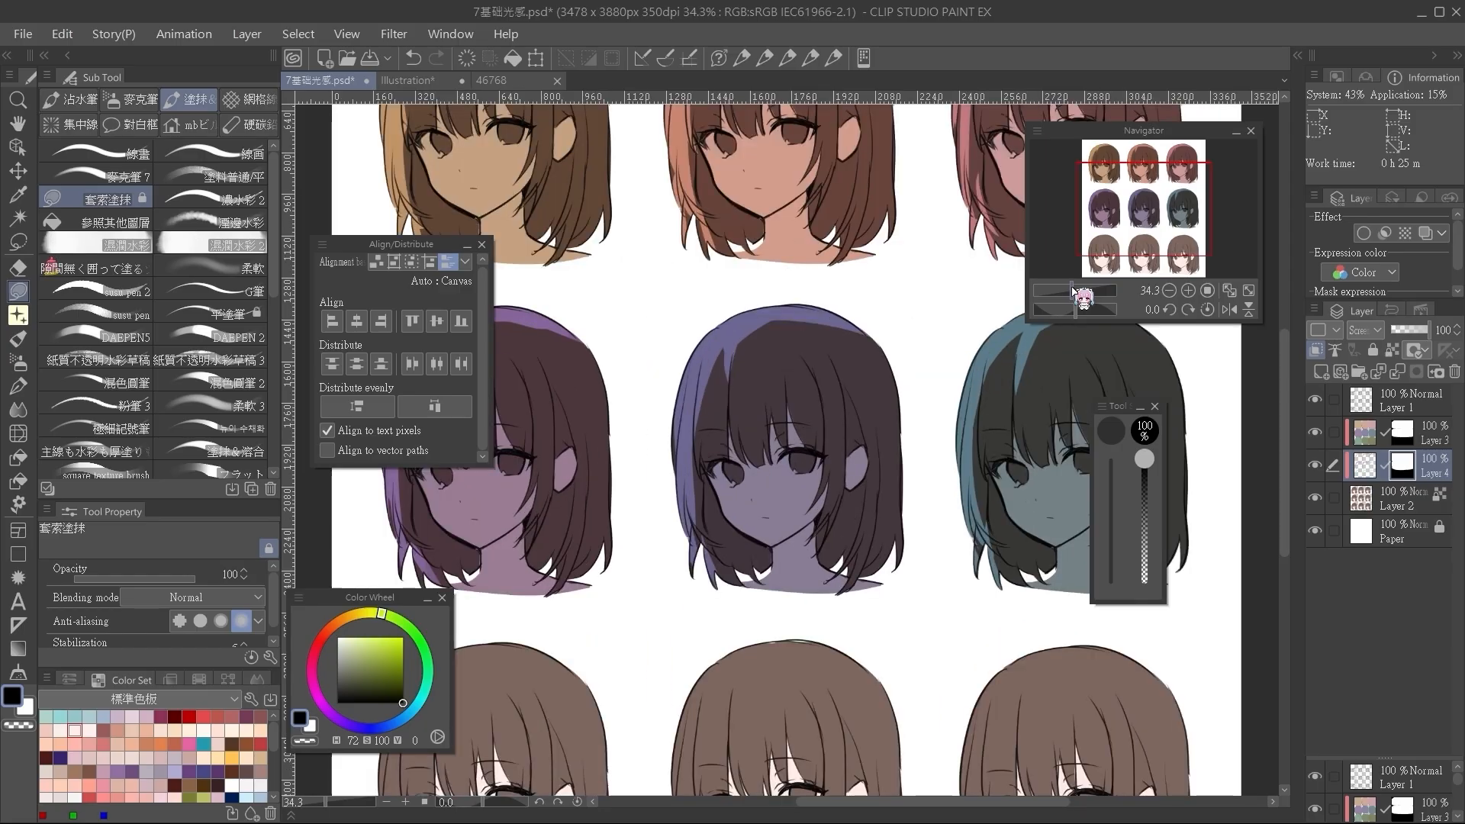
left_click_drag(1125, 219, 1221, 227)
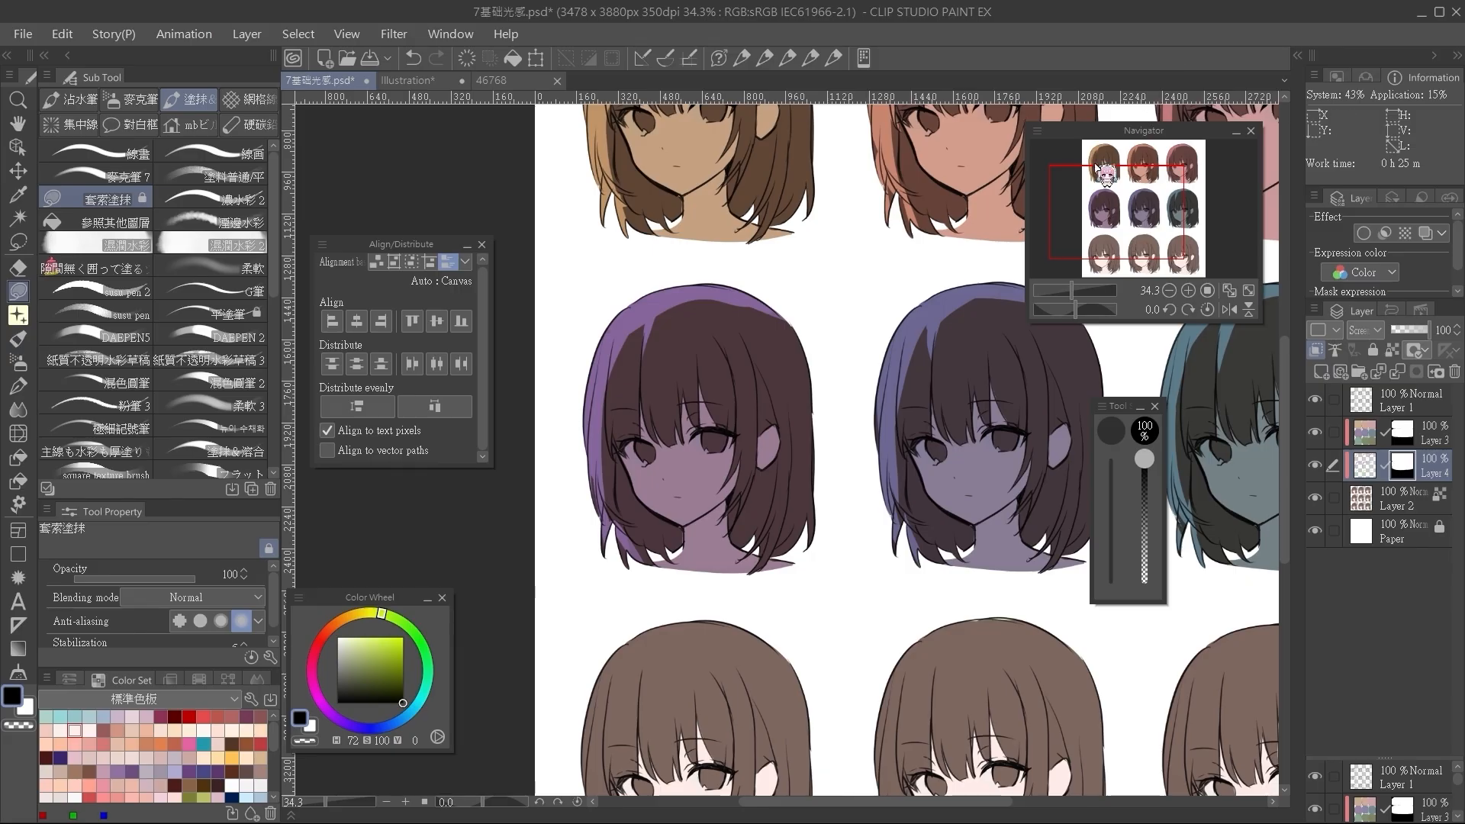
left_click_drag(1137, 200, 1155, 200)
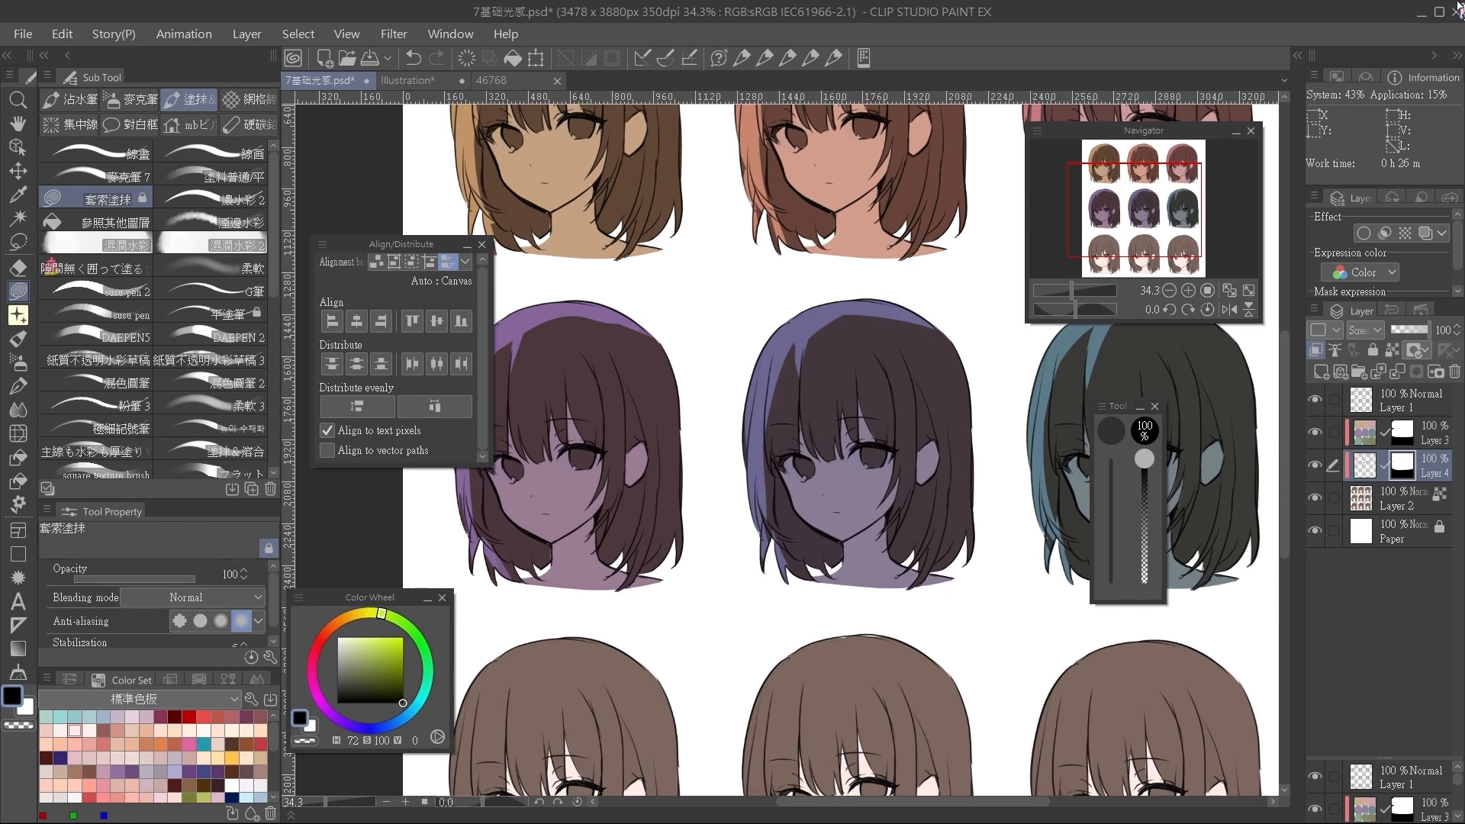
left_click_drag(1158, 200, 1161, 182)
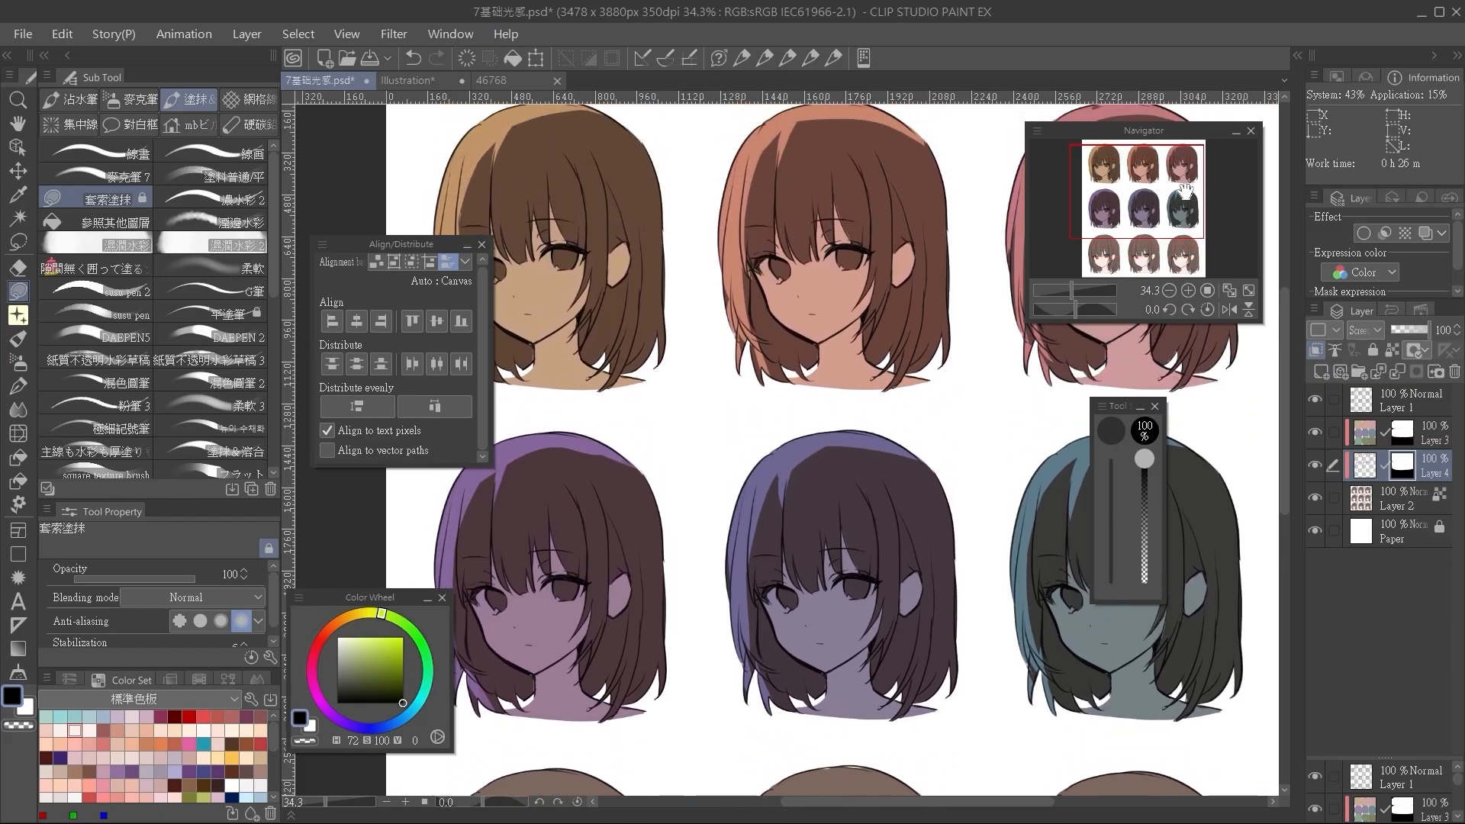
left_click_drag(1181, 193, 1181, 190)
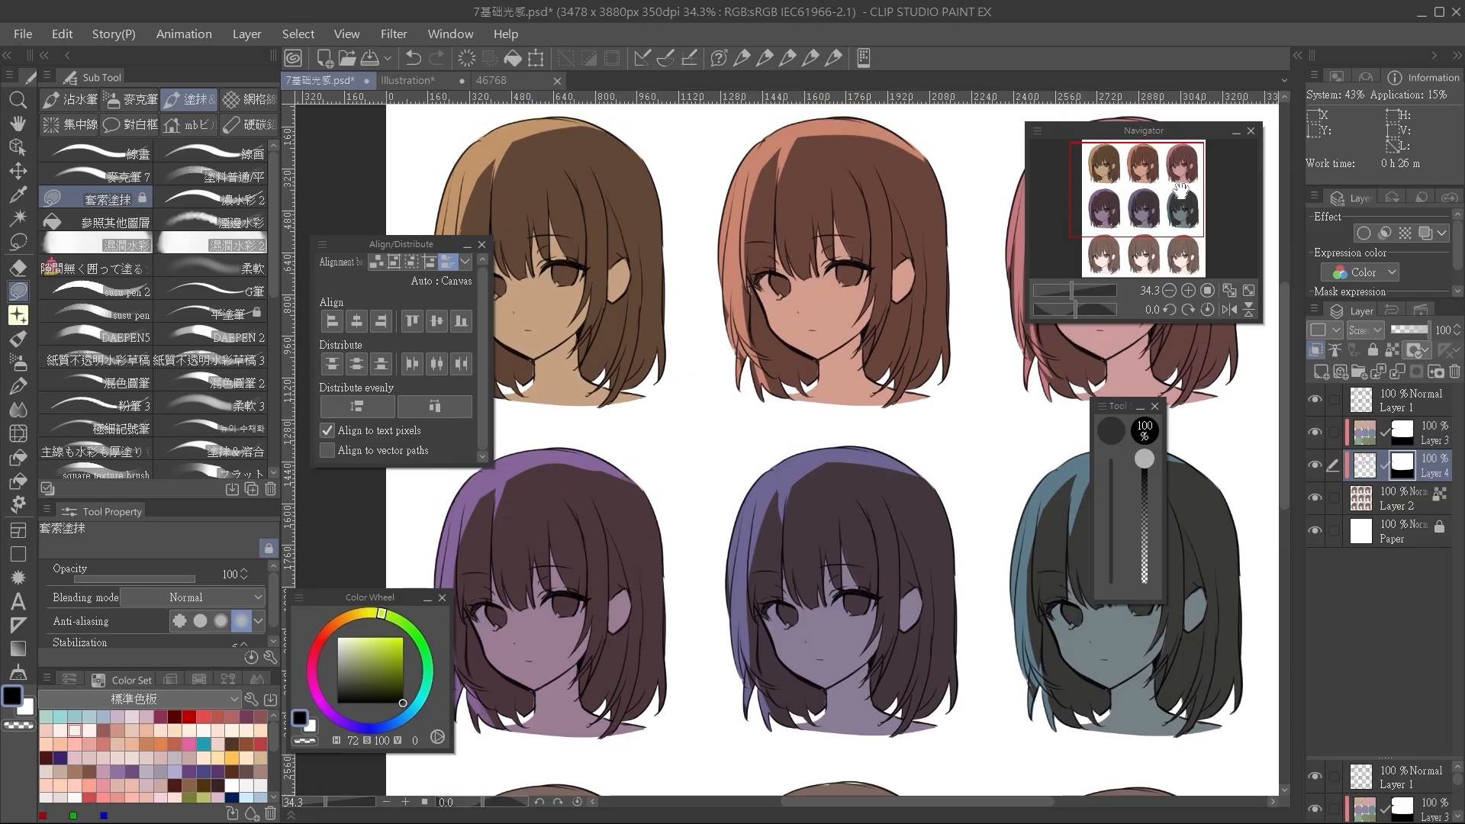
left_click_drag(1181, 191, 1179, 189)
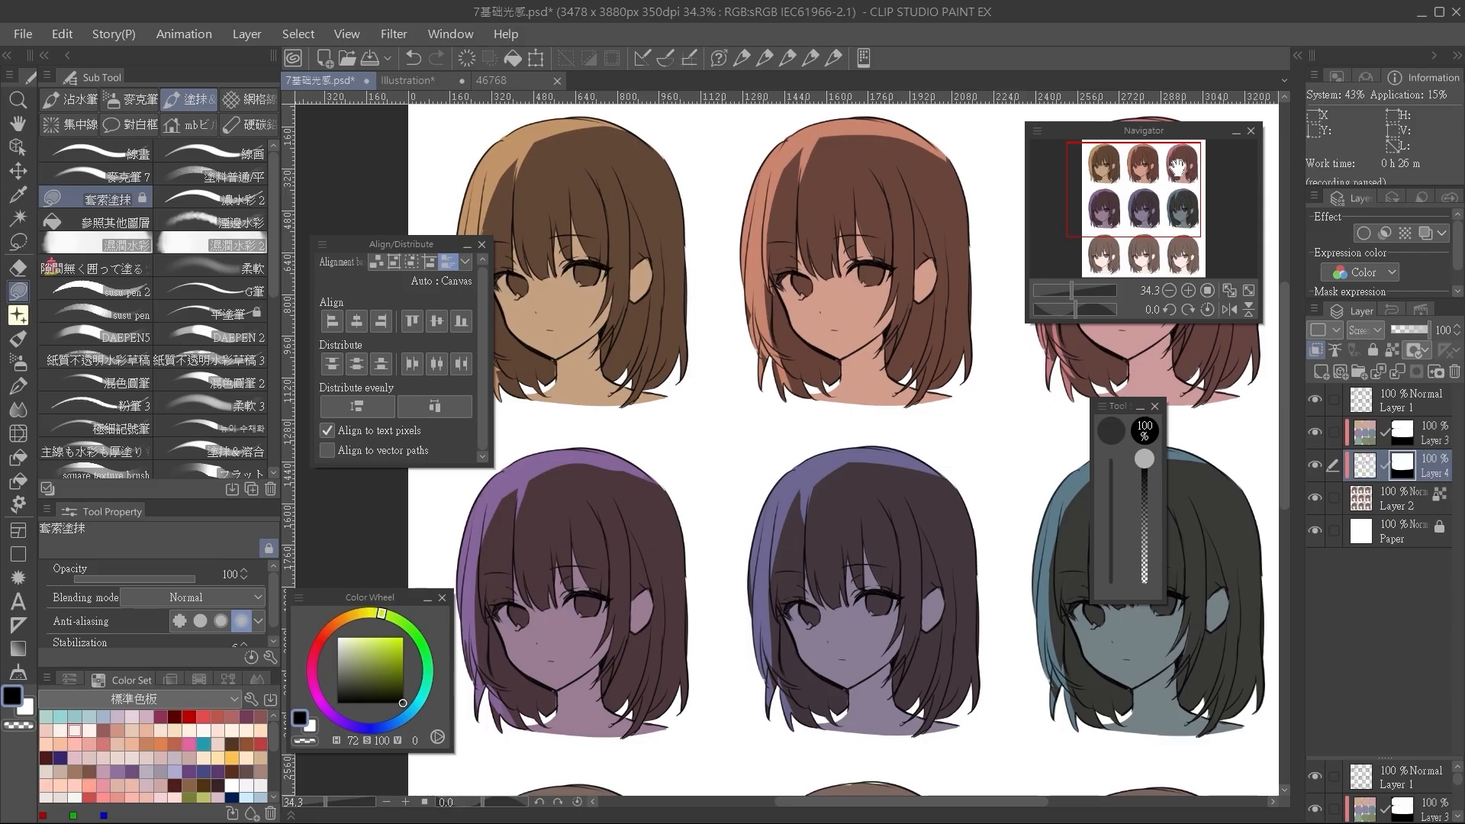
left_click_drag(1154, 197, 1186, 208)
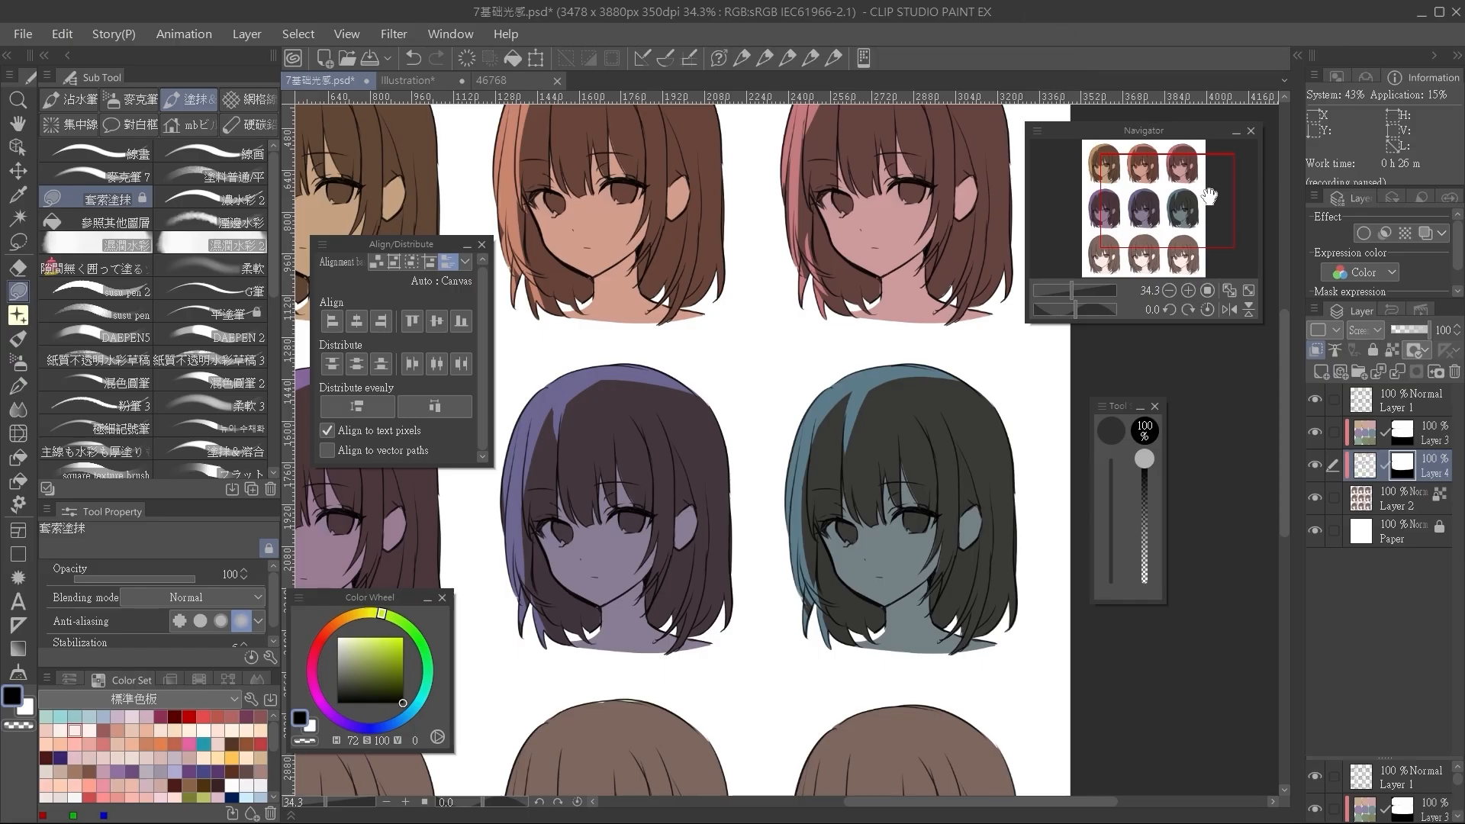
left_click_drag(1209, 196, 1167, 179)
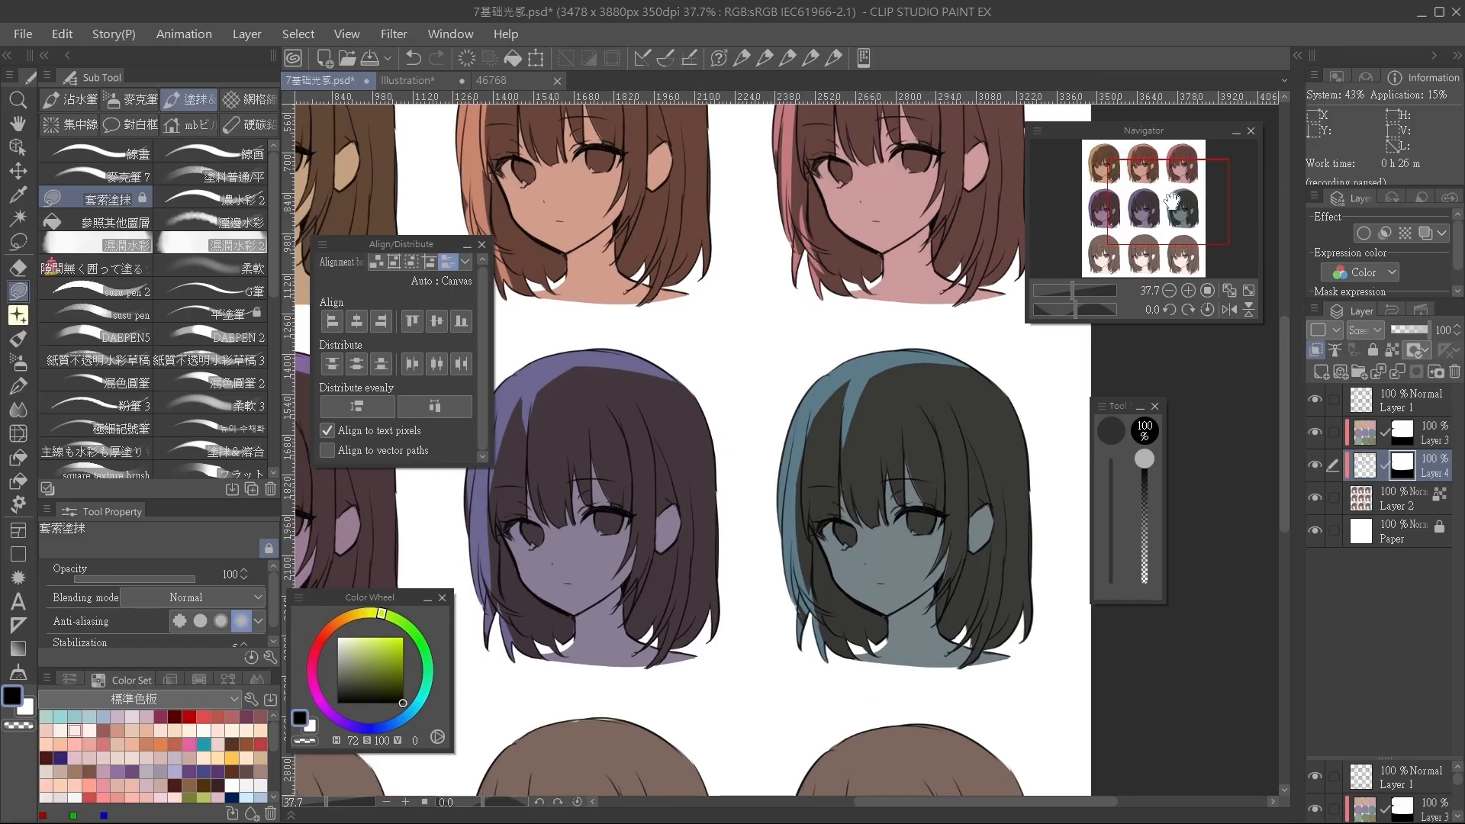
scroll(1173, 208, "up", 1)
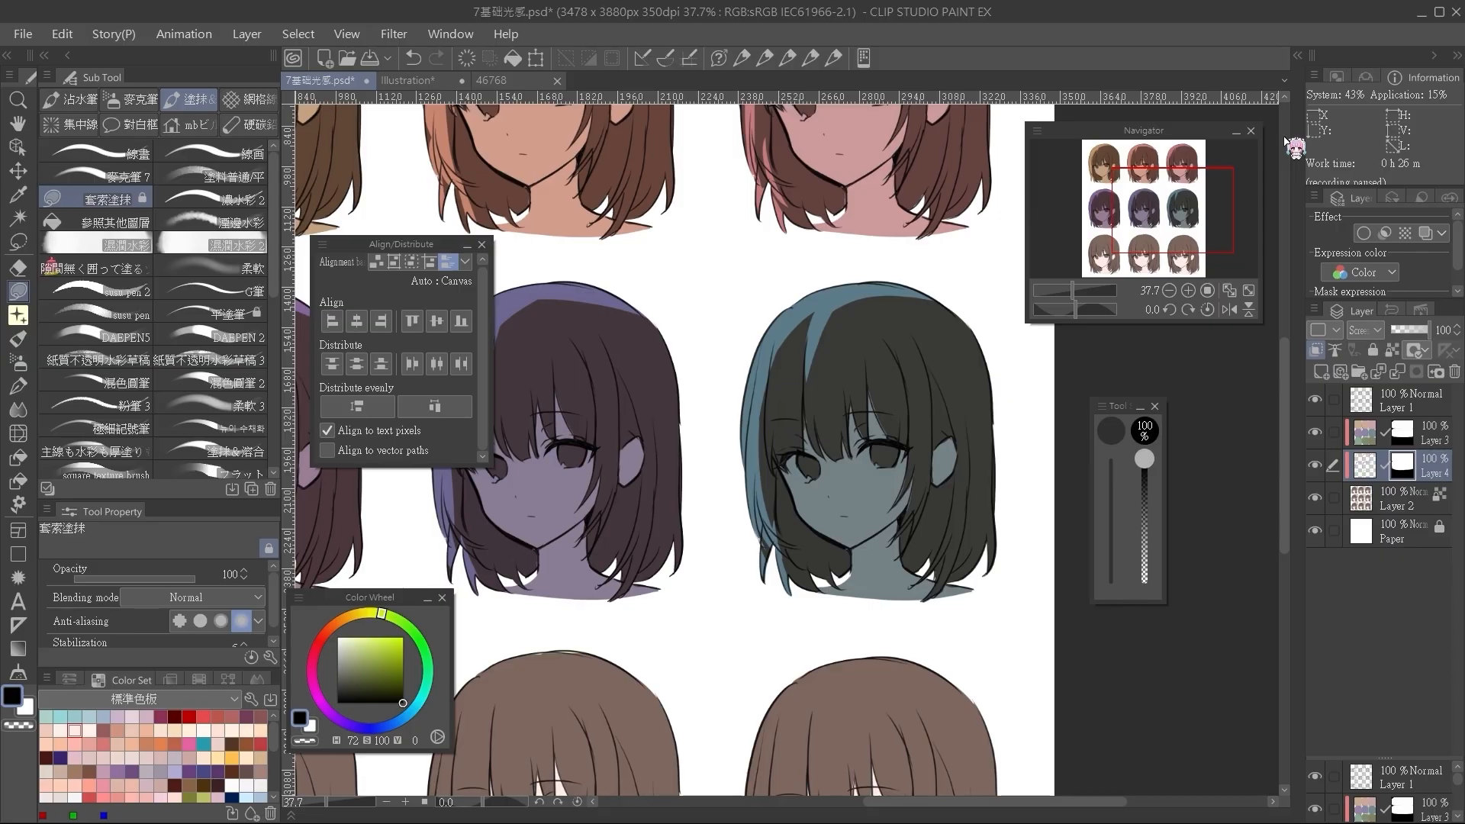
left_click_drag(1191, 169, 1175, 192)
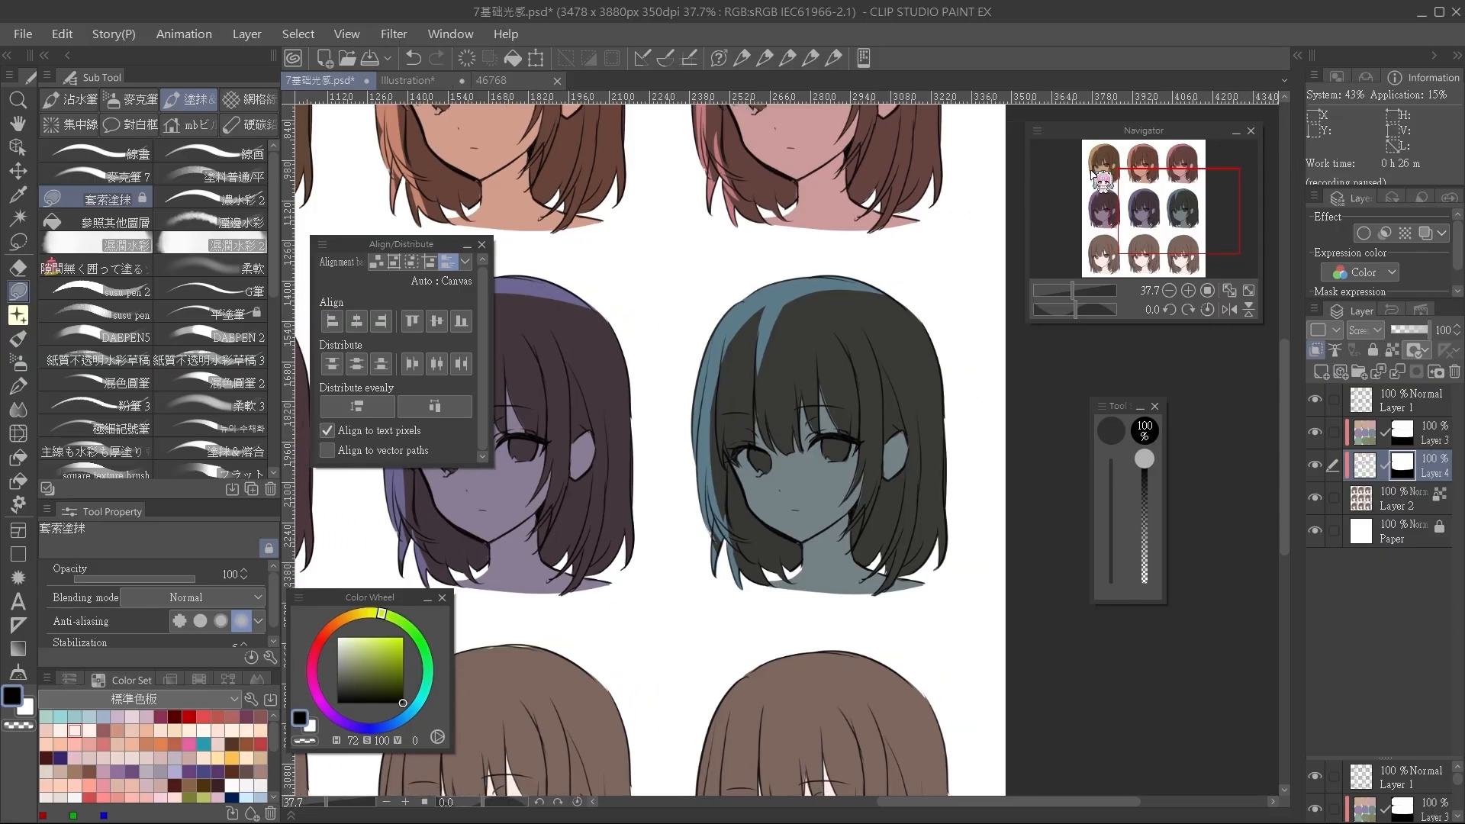
left_click_drag(1203, 199, 1178, 219)
scroll(870, 378, "down", 1)
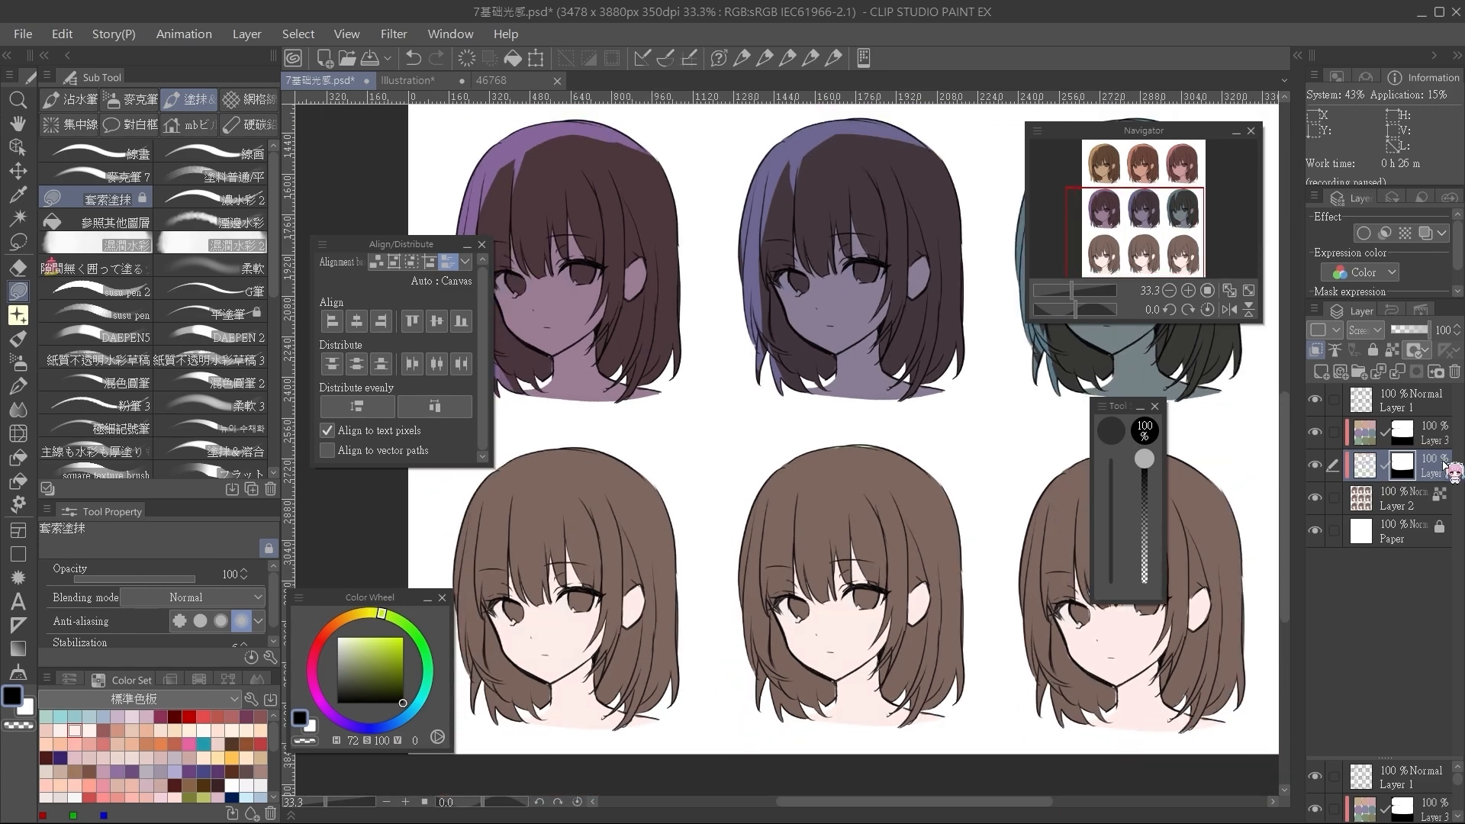
Lasso-fill the Layer 3 mask over the bottom row of heads to reveal their shadow colours.
left_click(1420, 436)
mouse_move(533, 353)
left_mouse_down()
mouse_move(376, 815)
mouse_move(1122, 611)
left_mouse_up()
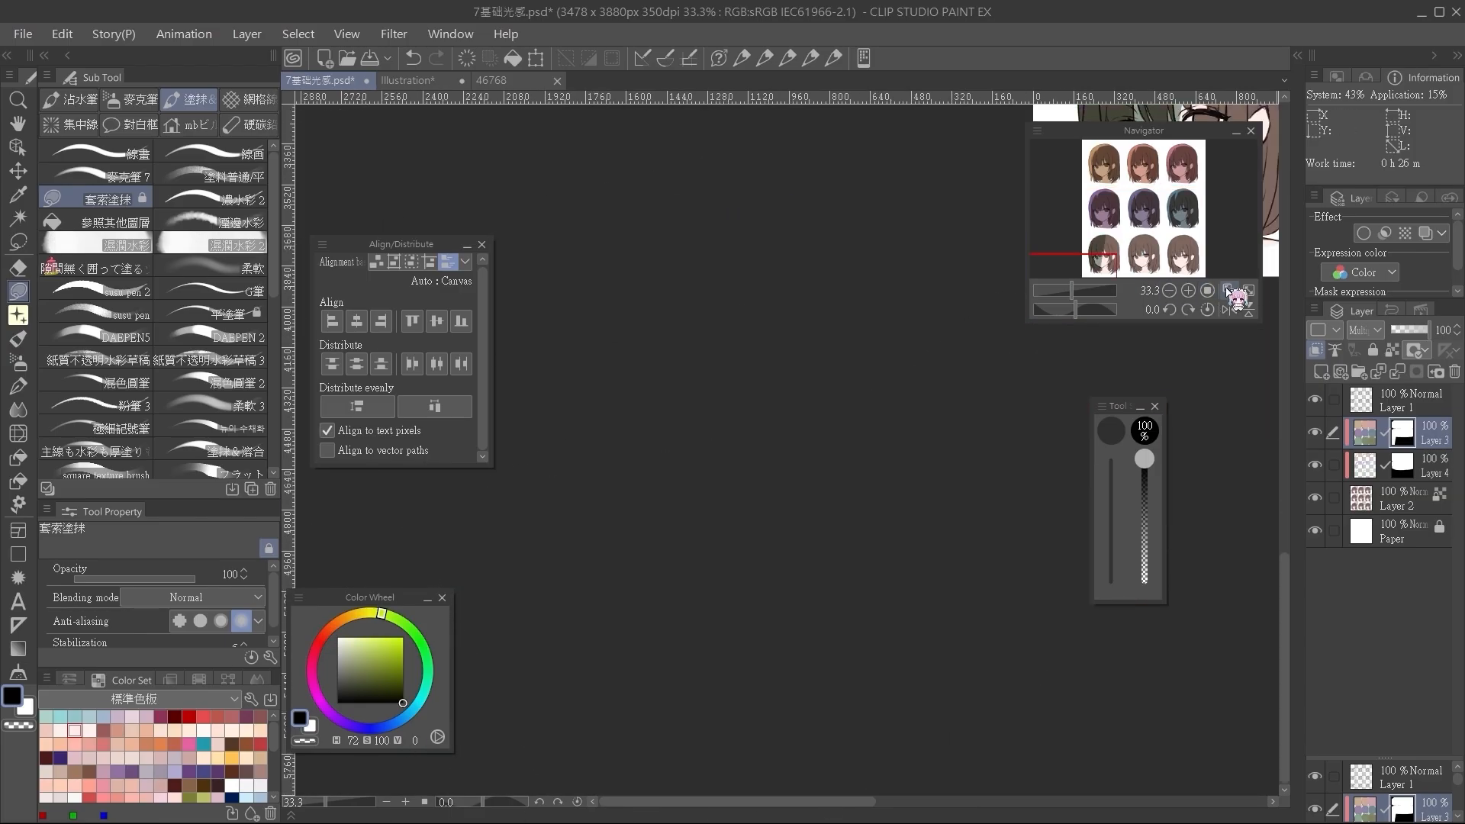
left_click(1249, 291)
mouse_move(586, 509)
left_mouse_down()
mouse_move(527, 511)
mouse_move(481, 755)
mouse_move(892, 797)
mouse_move(877, 793)
mouse_move(746, 163)
mouse_move(935, 550)
left_mouse_up()
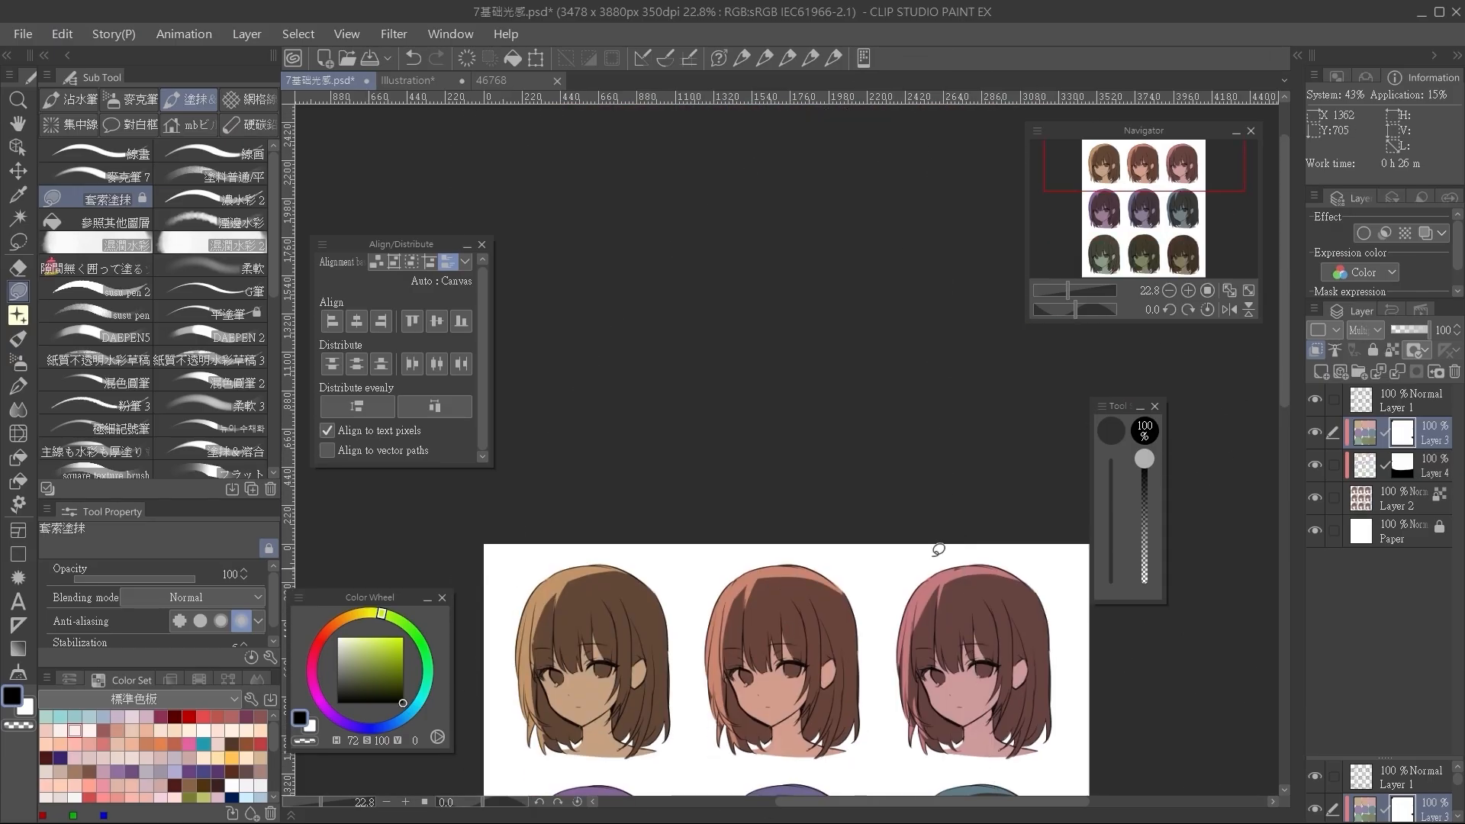
Lasso-fill the Layer 4 mask over the bottom row to reveal its light colours and go over the Layer 3 mask again.
scroll(895, 431, "down", 1)
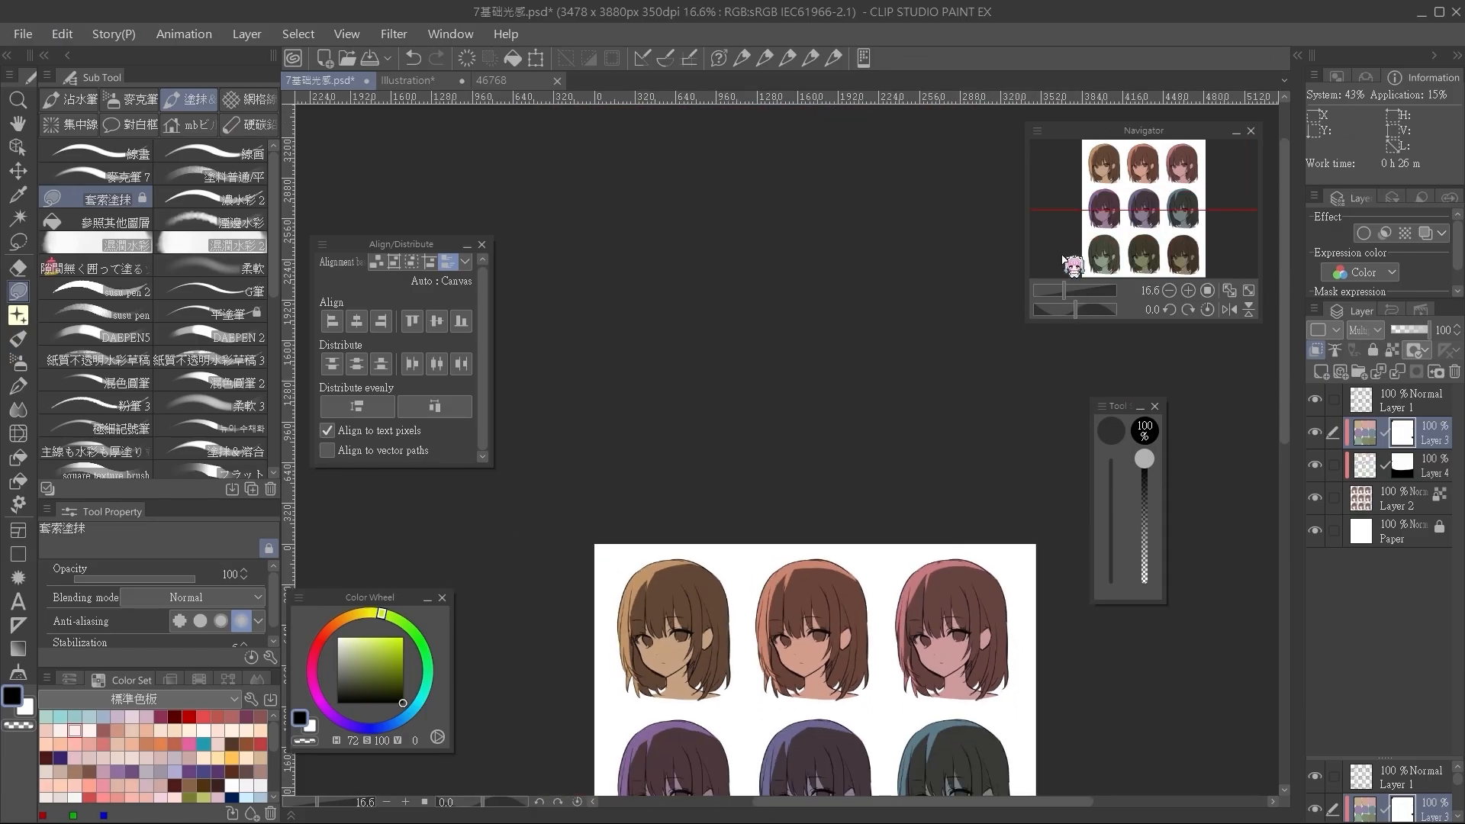
scroll(1018, 424, "down", 5)
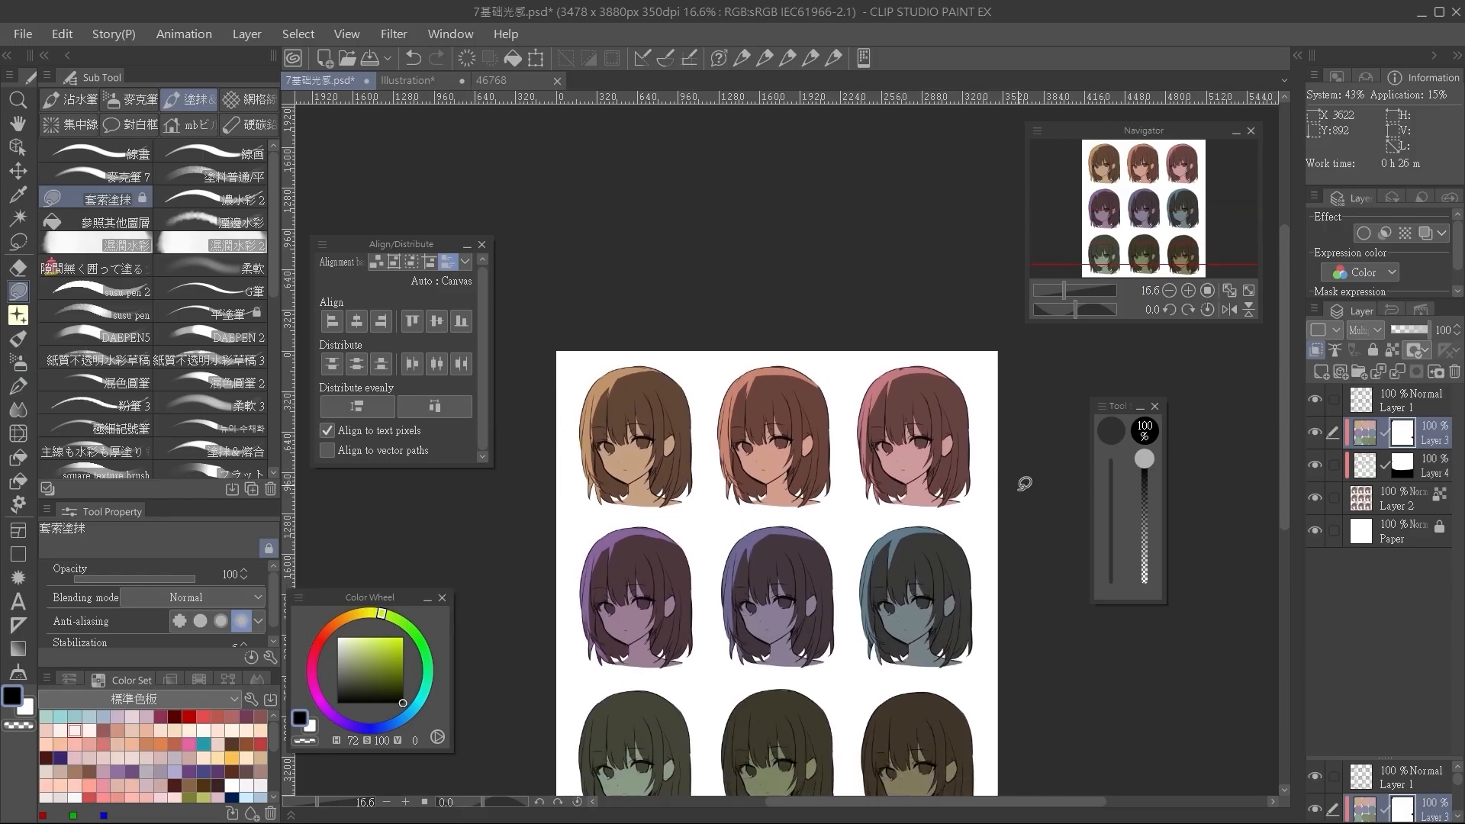
scroll(974, 379, "down", 1)
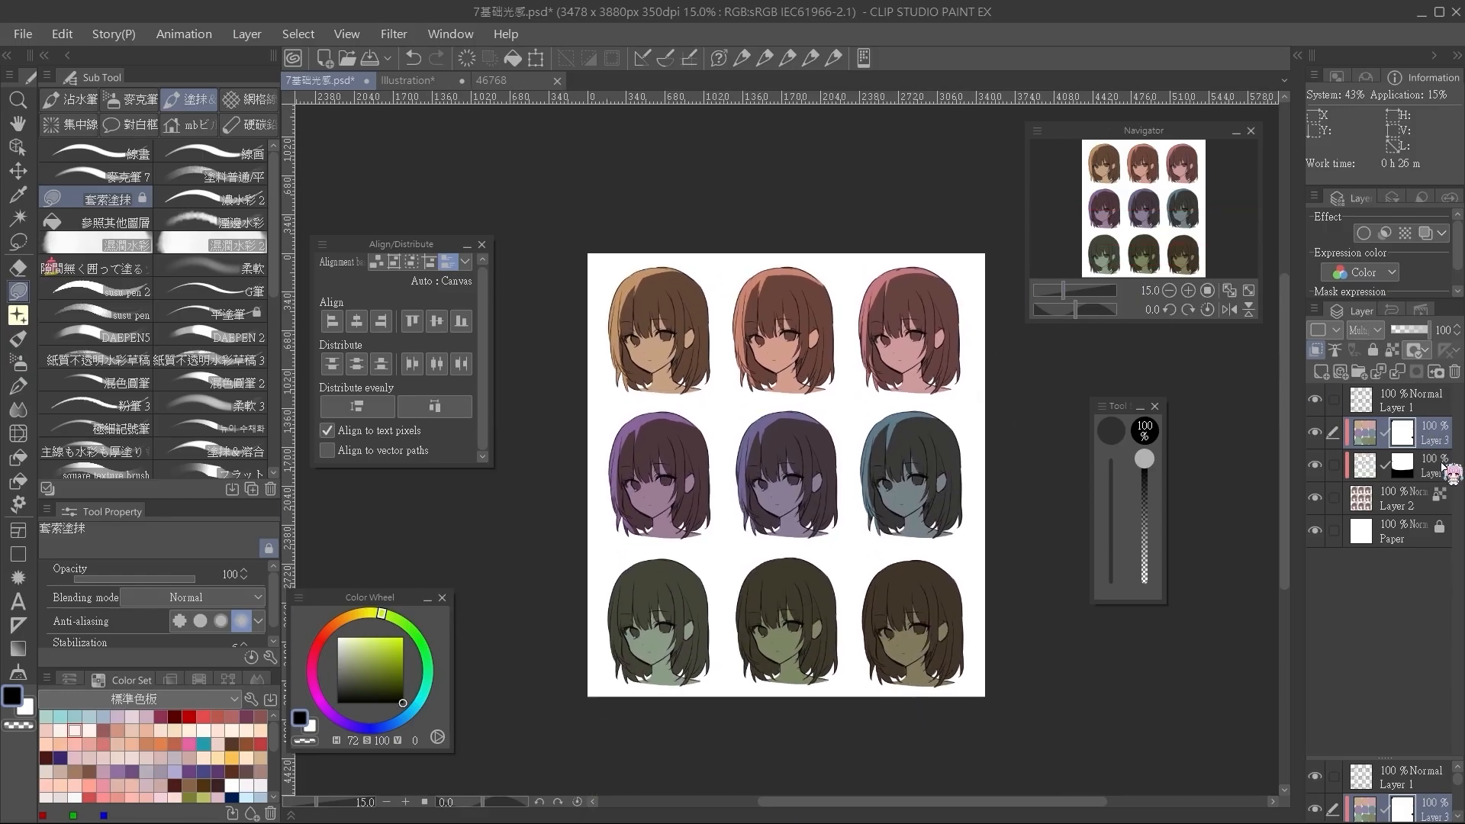
left_click(1375, 465)
mouse_move(637, 519)
left_mouse_down()
mouse_move(1060, 549)
mouse_move(896, 514)
left_mouse_up()
left_click(1407, 438)
mouse_move(637, 507)
left_mouse_down()
mouse_move(620, 734)
mouse_move(1028, 549)
left_mouse_up()
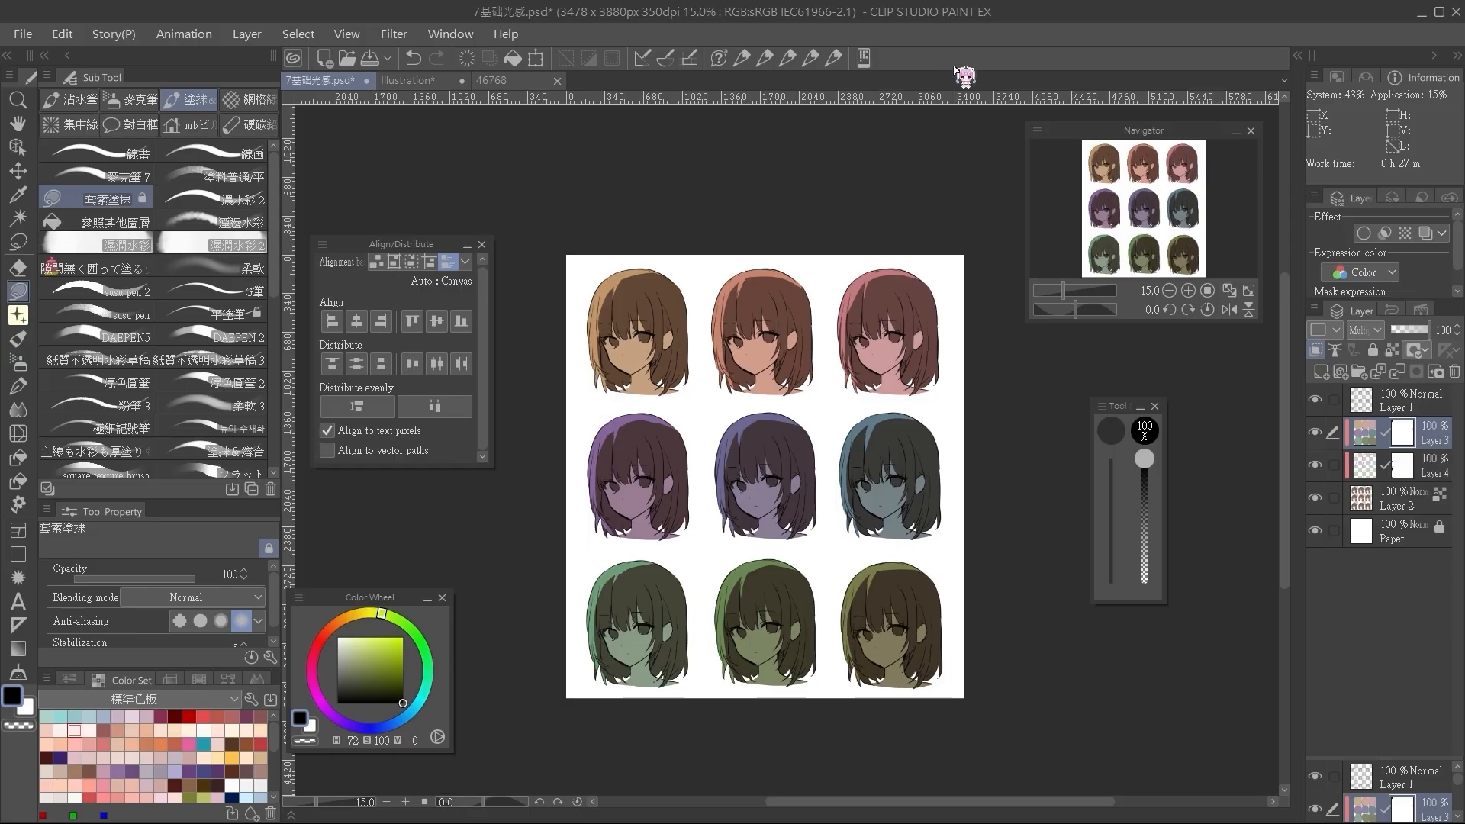
Examine the bottom row of heads up close, toggling the visibility of Layer 3 off and on to compare the colouring.
left_click_drag(1066, 296, 1069, 295)
left_click_drag(1142, 222, 1095, 254)
scroll(841, 325, "up", 1)
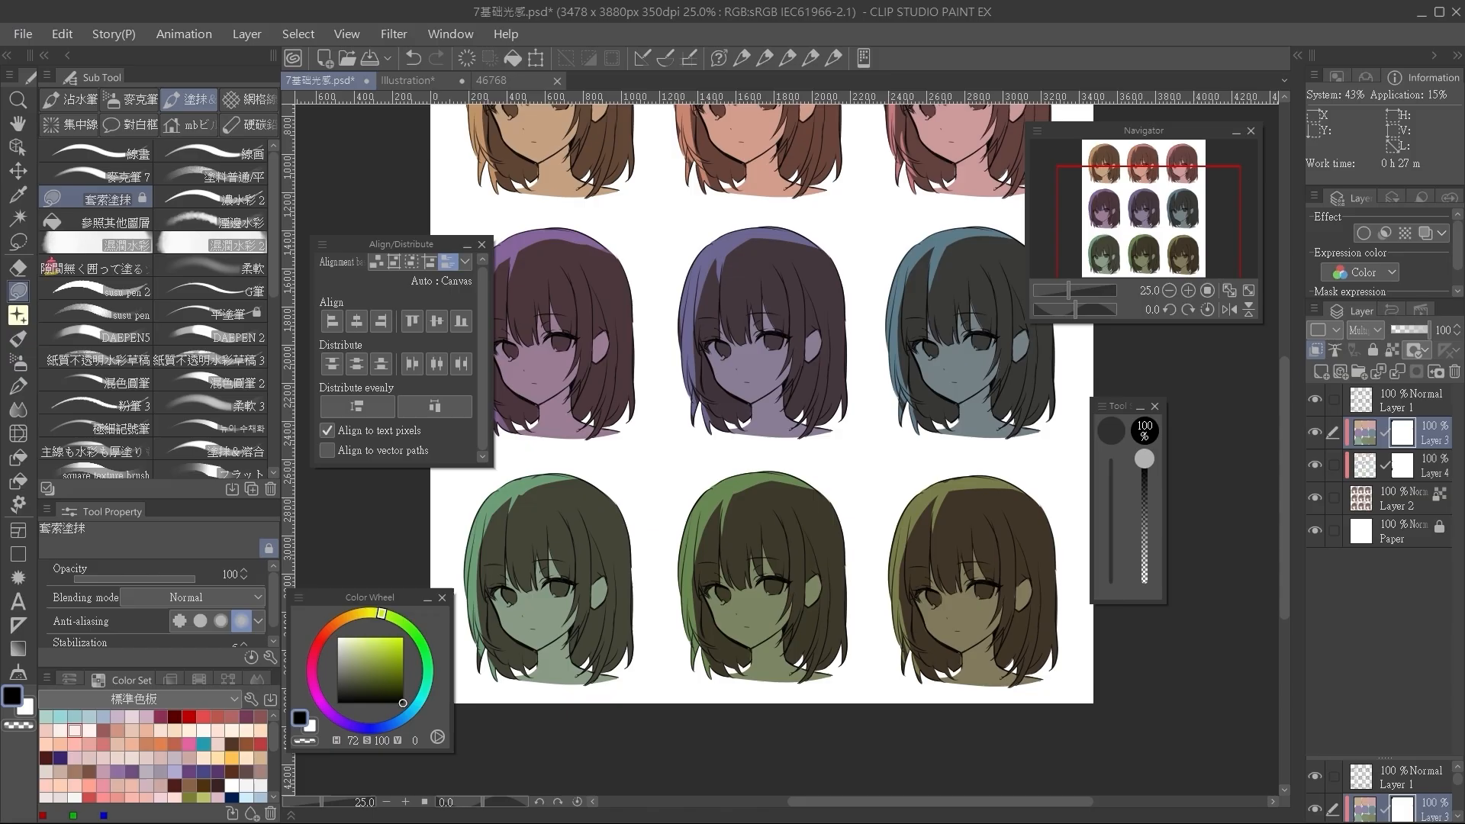
scroll(976, 463, "up", 2)
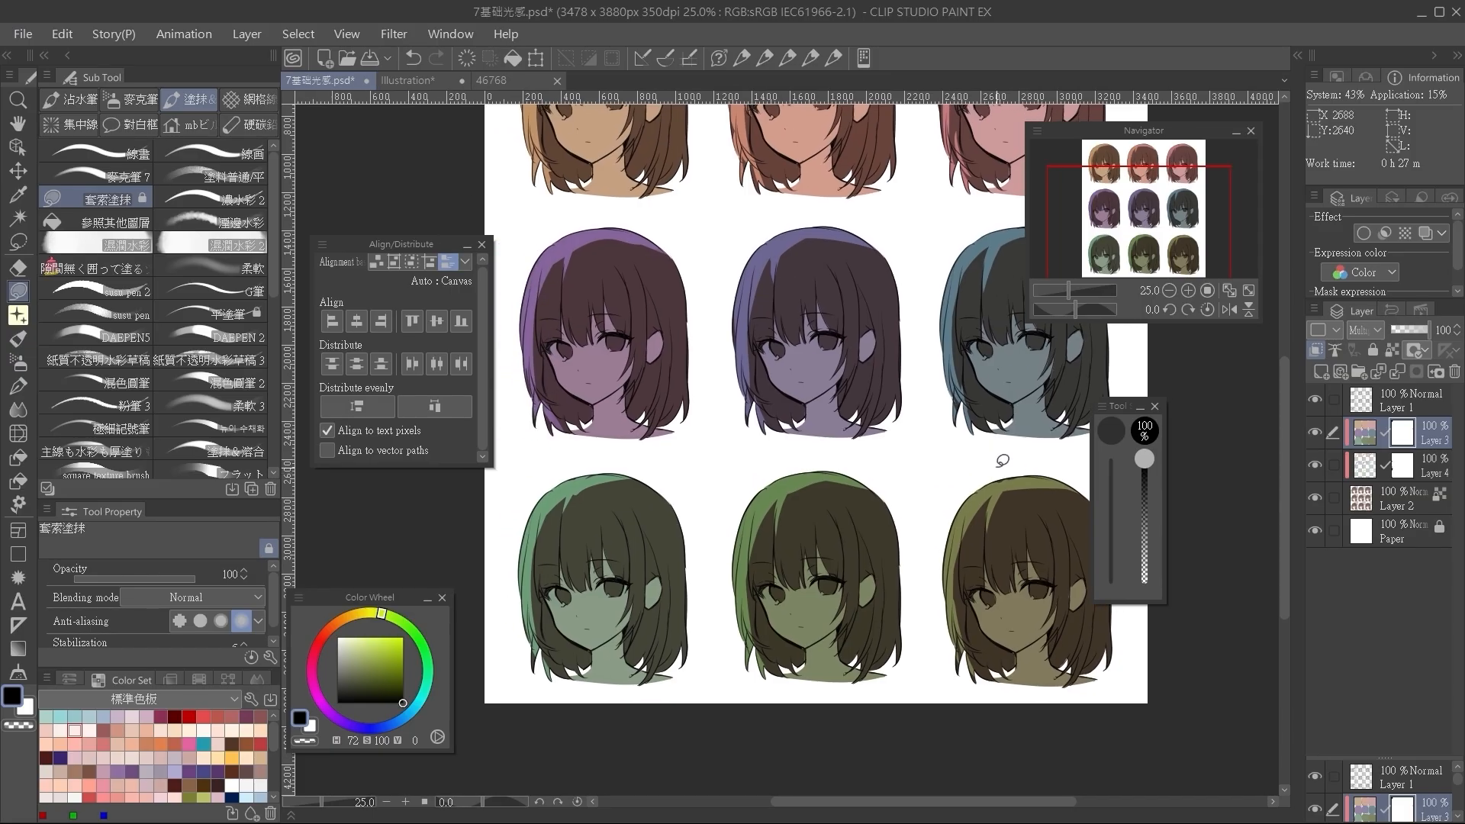
scroll(976, 462, "up", 2)
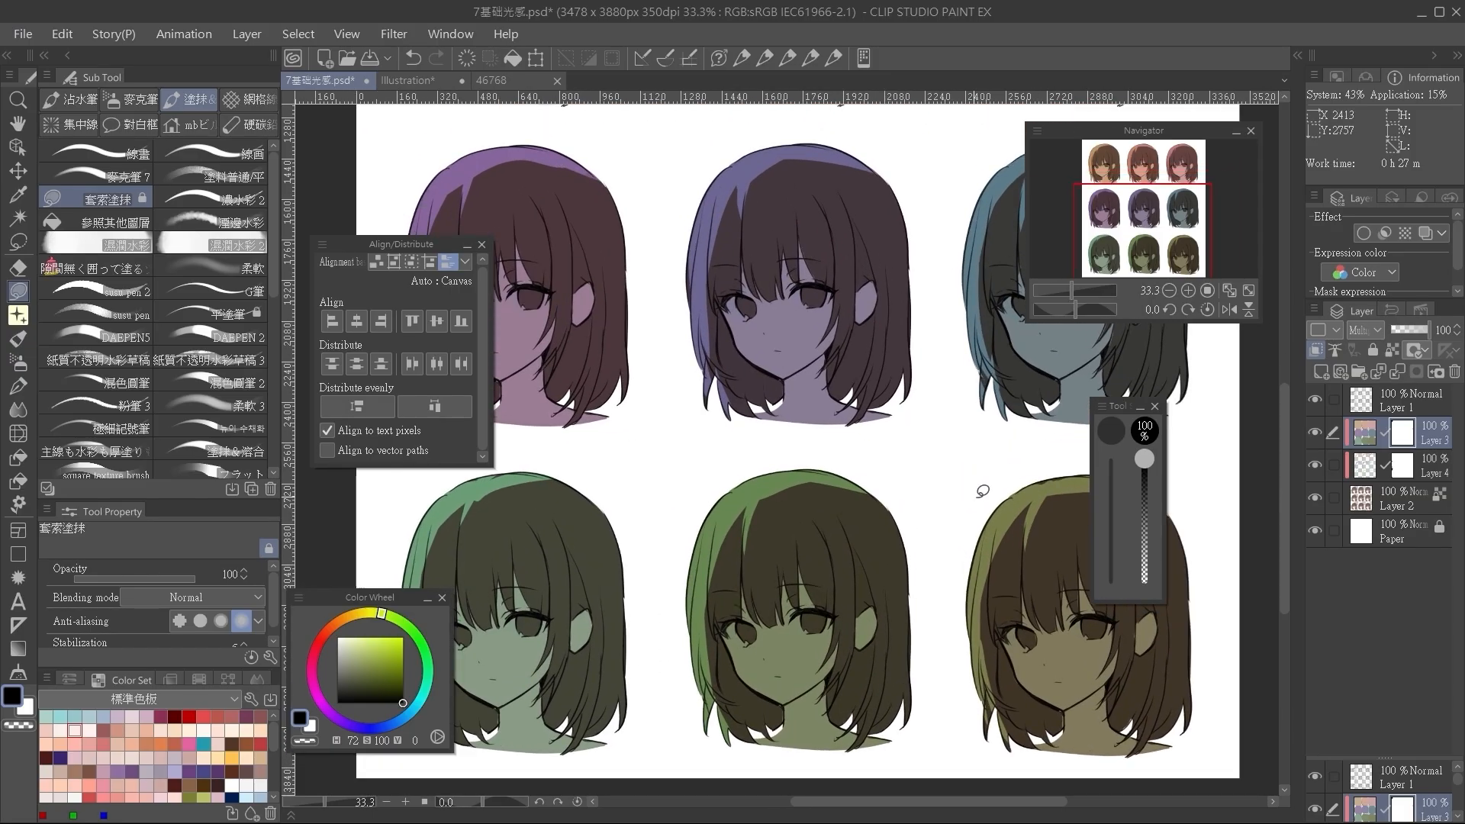
scroll(1190, 458, "down", 2)
left_click(1315, 433)
left_click(1315, 433)
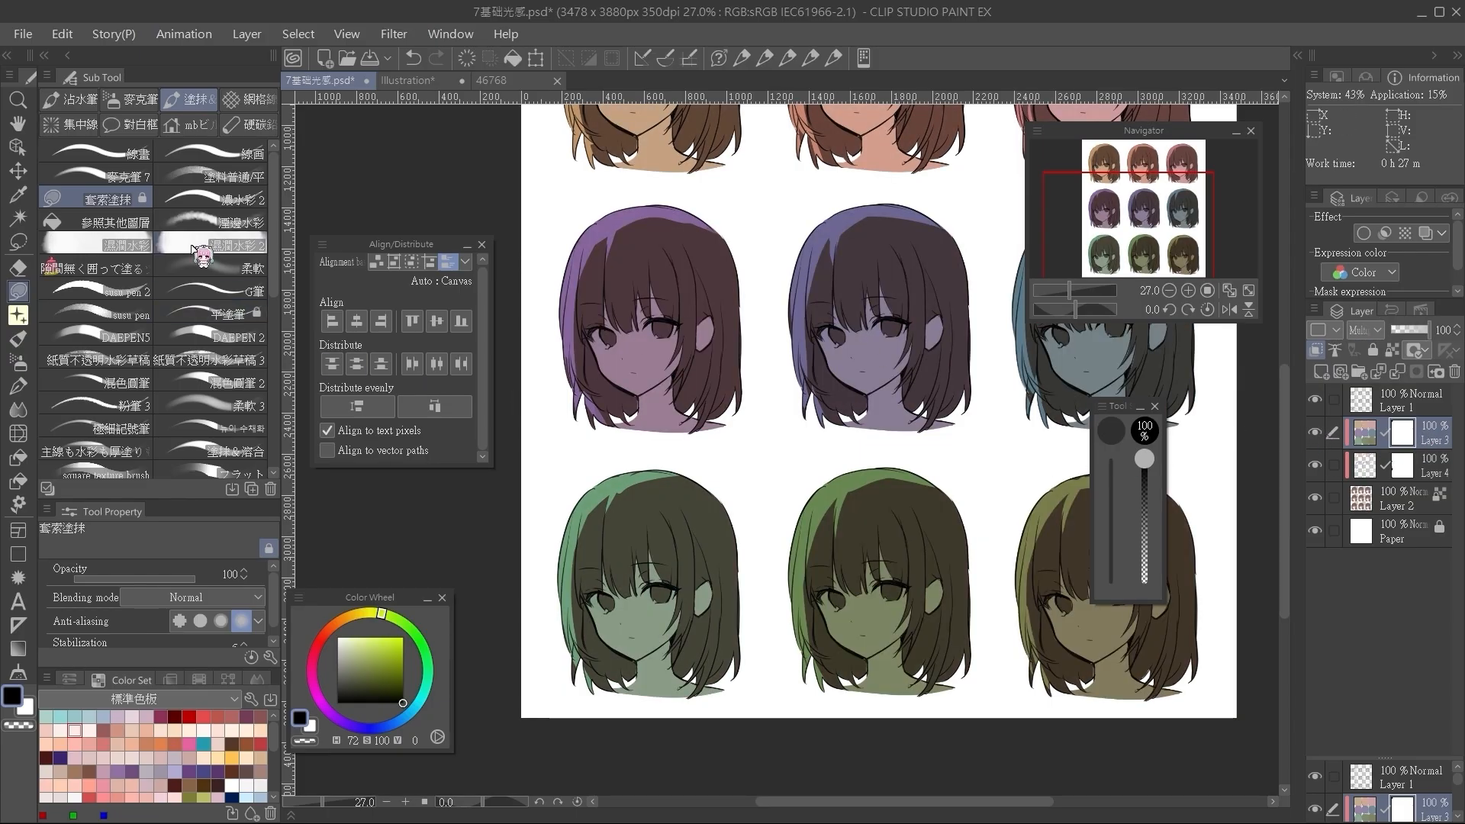
scroll(670, 506, "up", 3)
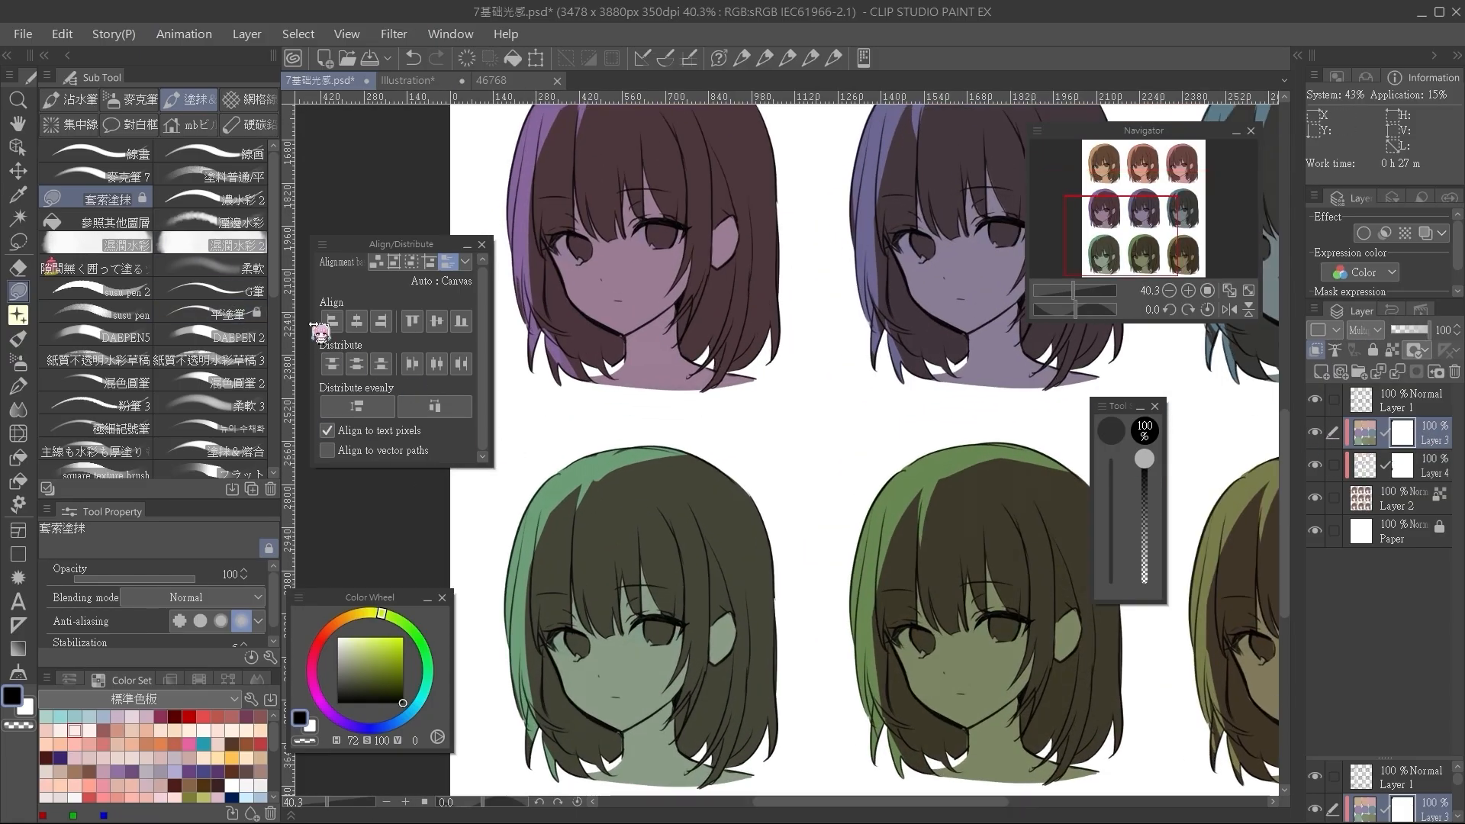
Set the eyedropper to pick colours from the layer, return to lasso fill, and sample the green on the bottom row's first head.
left_click(18, 194)
left_click(208, 136)
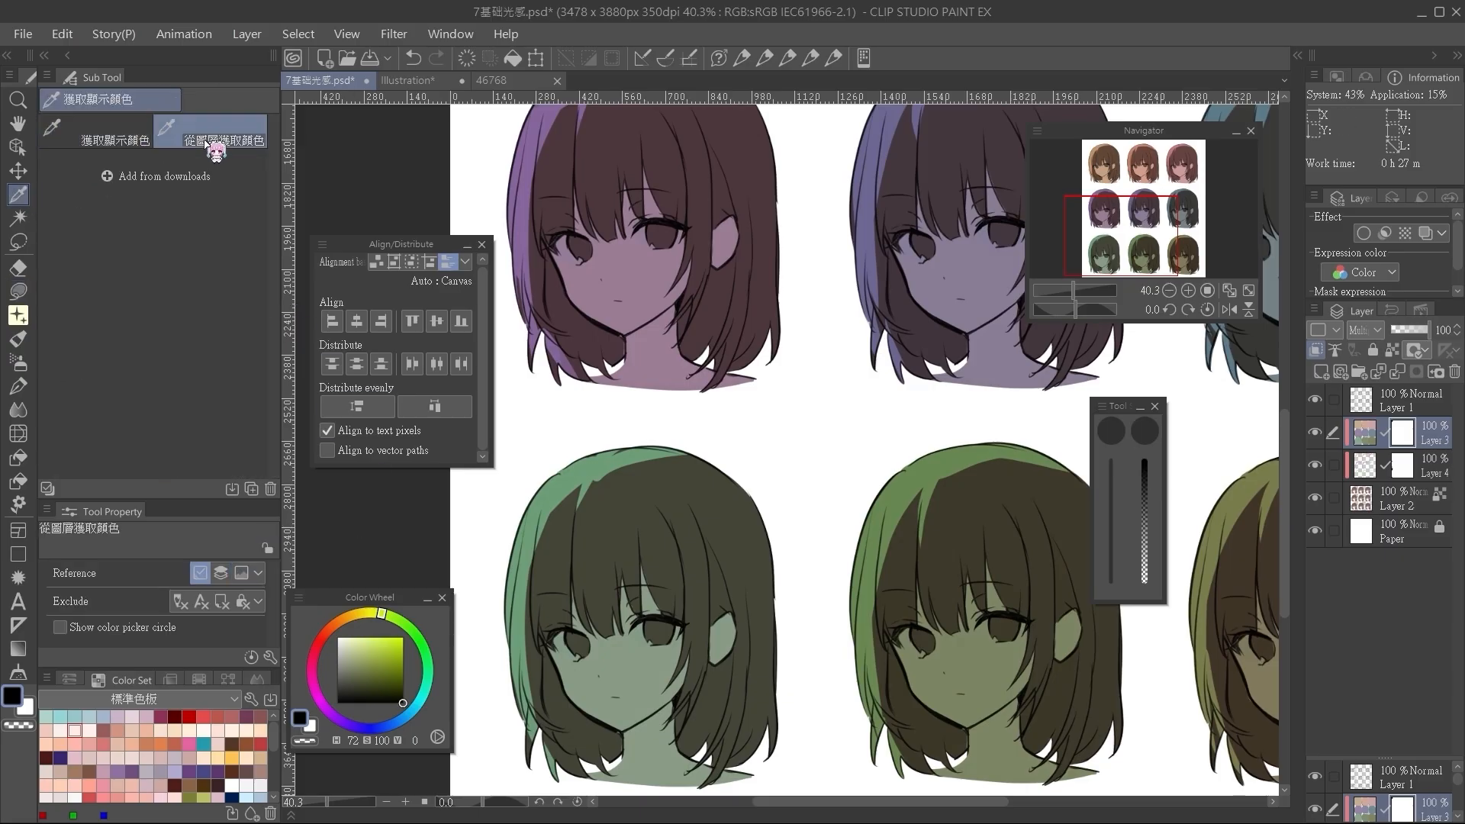
left_click(19, 290)
scroll(529, 428, "down", 1)
left_click(519, 509, "alt")
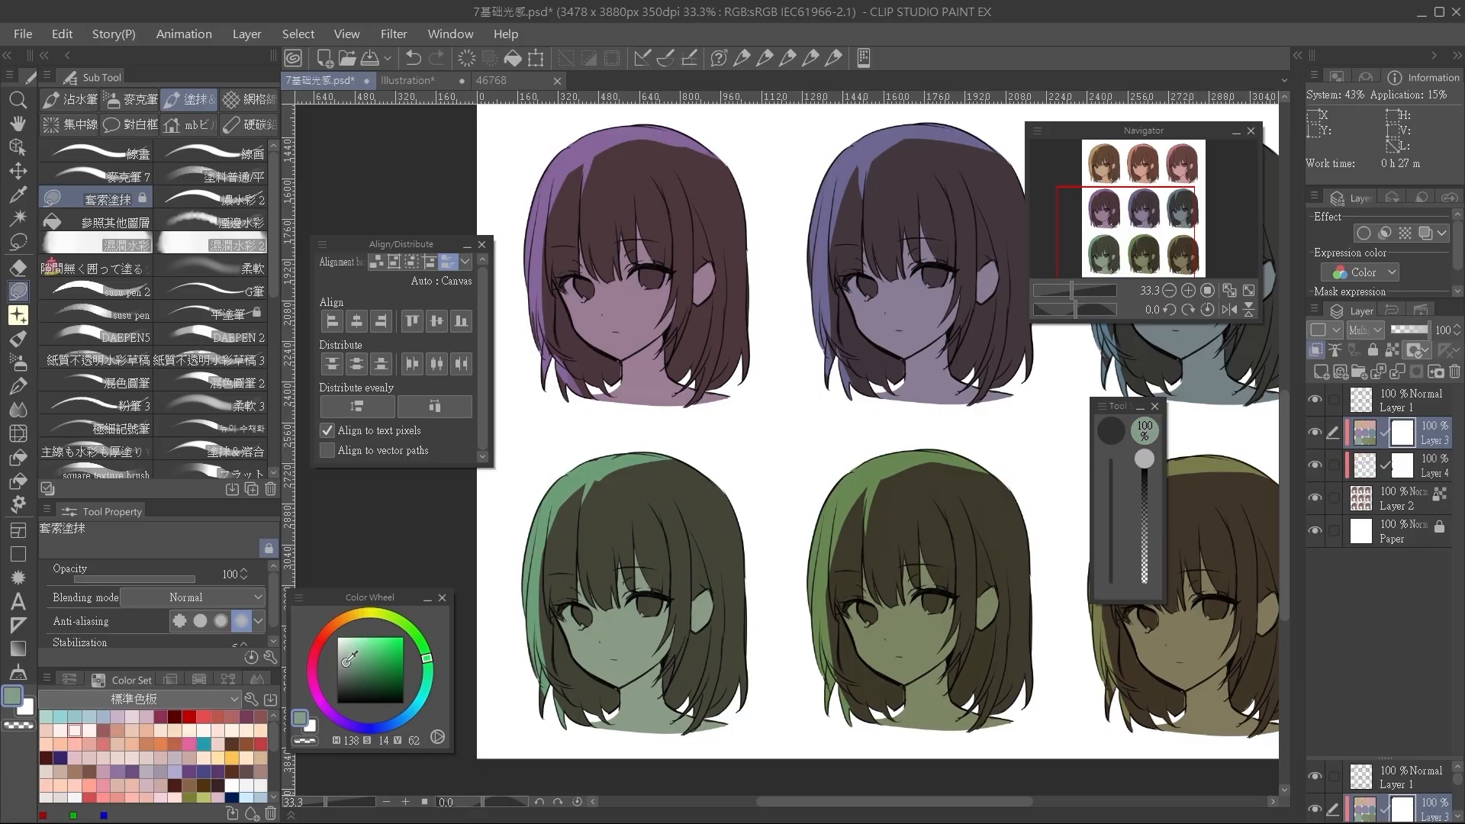
Lasso-fill the bottom row's first head on Layer 3 with a duller green, H 138, S 10, V 60, after toggling the layer's visibility.
left_click(343, 663)
scroll(534, 480, "down", 1)
mouse_move(601, 450)
left_mouse_down()
mouse_move(748, 554)
mouse_move(739, 679)
mouse_move(520, 703)
mouse_move(554, 459)
left_mouse_up()
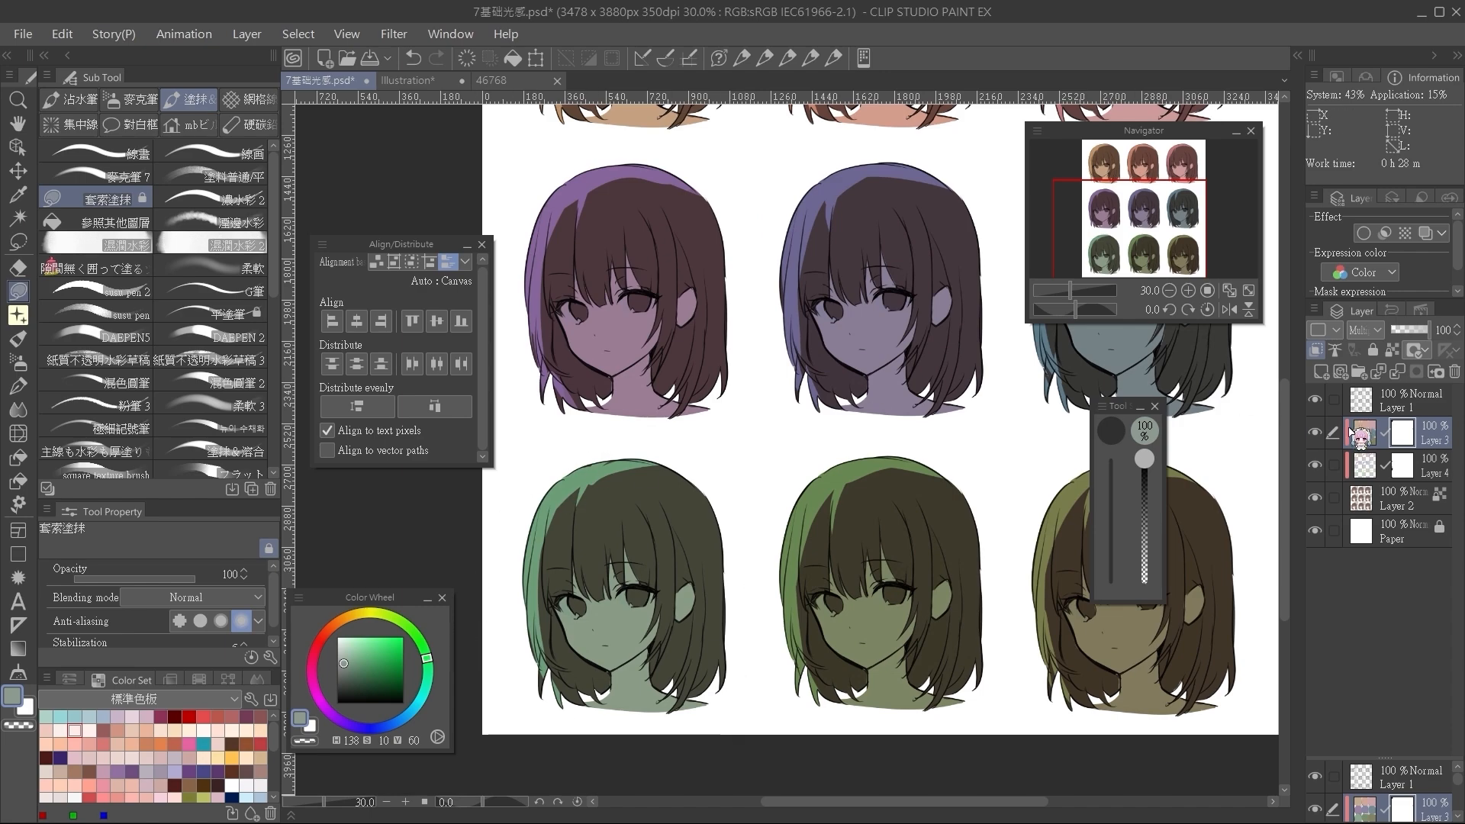
left_click(1314, 432)
left_click(1314, 431)
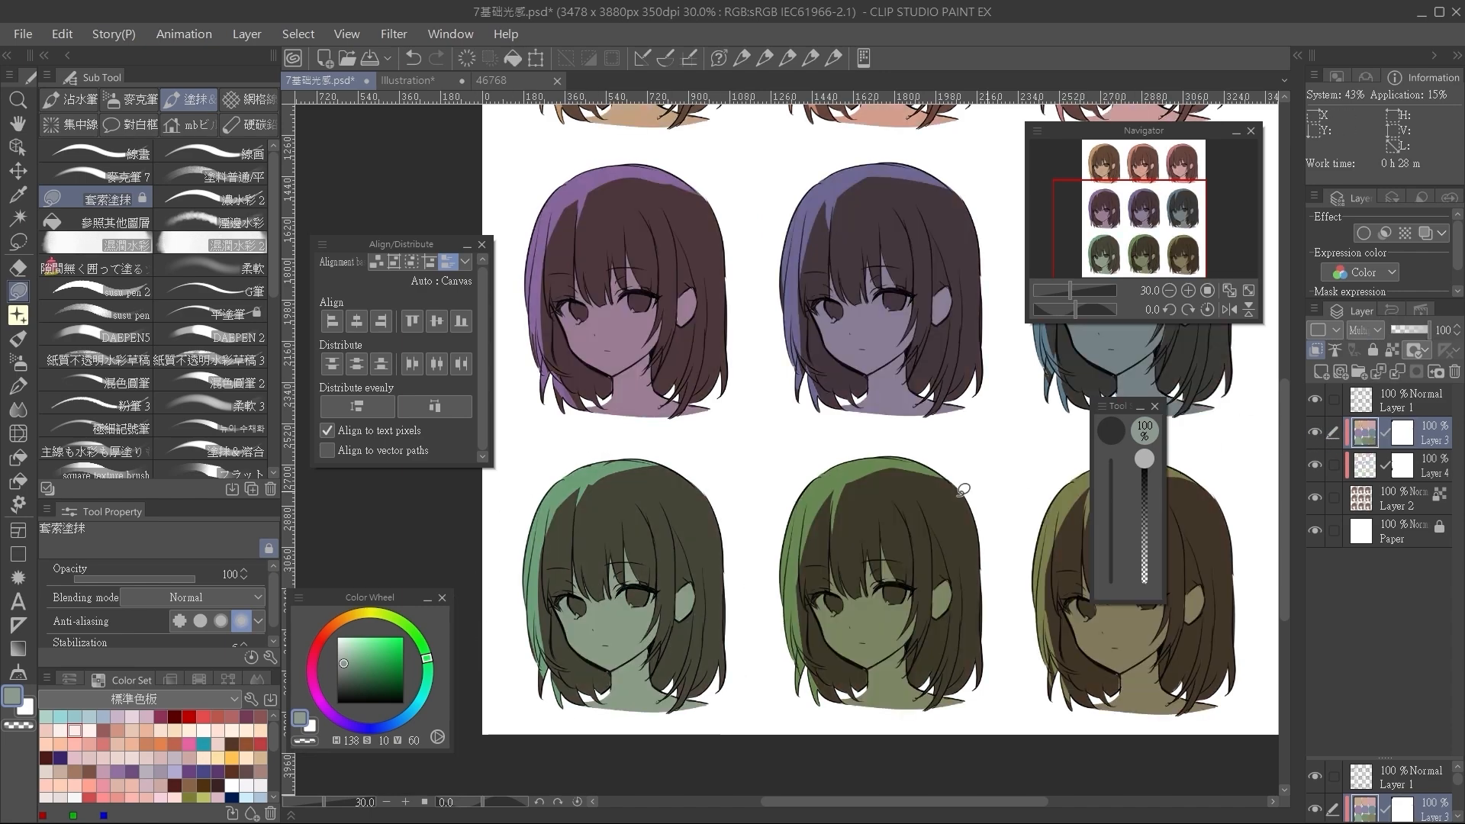
mouse_move(702, 450)
left_mouse_down()
mouse_move(500, 687)
mouse_move(611, 437)
mouse_move(701, 449)
left_mouse_up()
scroll(923, 526, "up", 1)
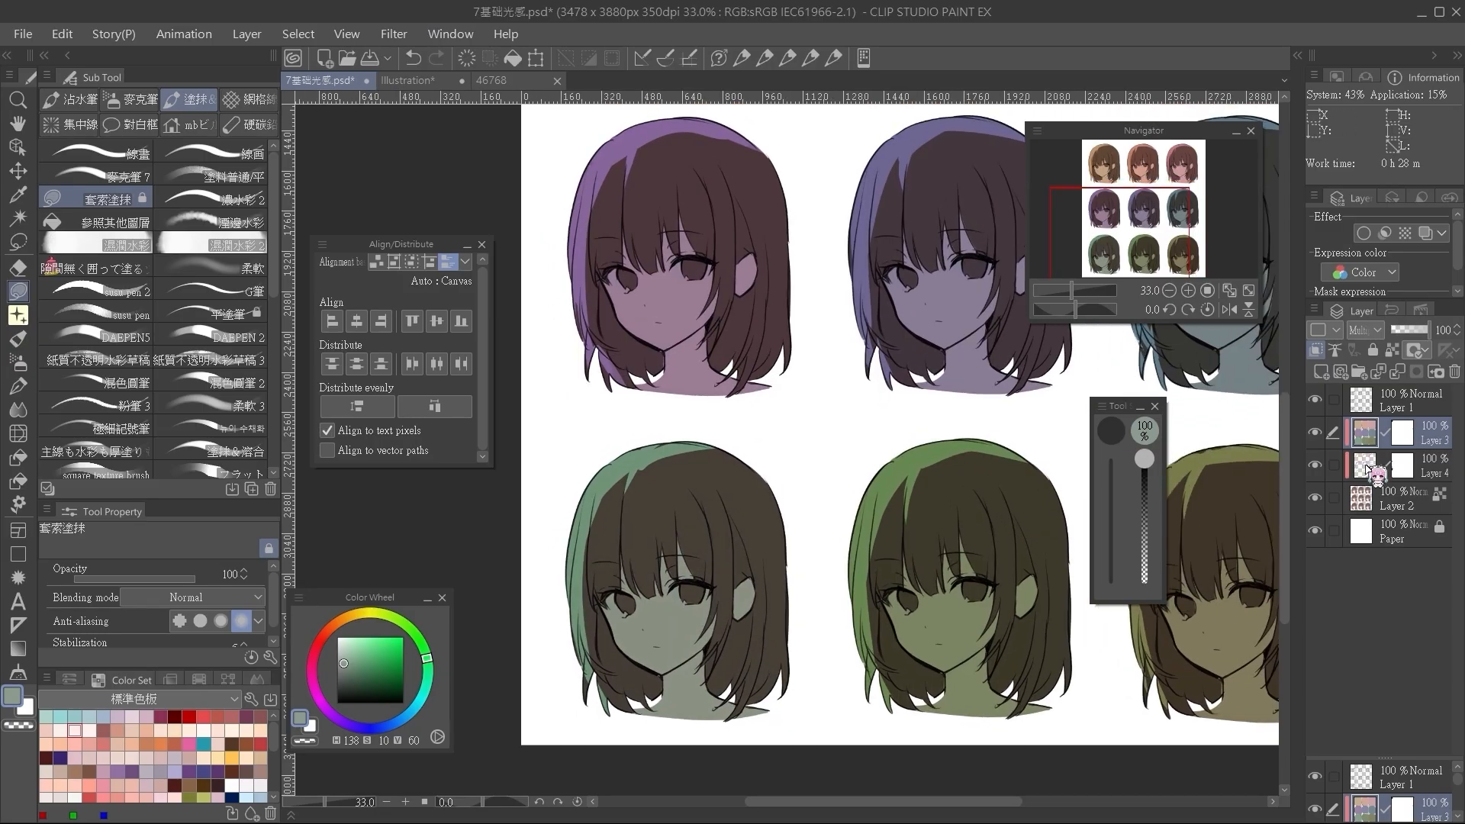
Try lasso-filling the bottom row's first head on Layer 4 with pale green, H 143, S 12, V 79, and undo the fill.
left_click(1365, 469)
scroll(619, 472, "up", 1)
left_click(345, 651)
mouse_move(720, 418)
left_mouse_down()
mouse_move(748, 664)
mouse_move(784, 444)
left_mouse_up()
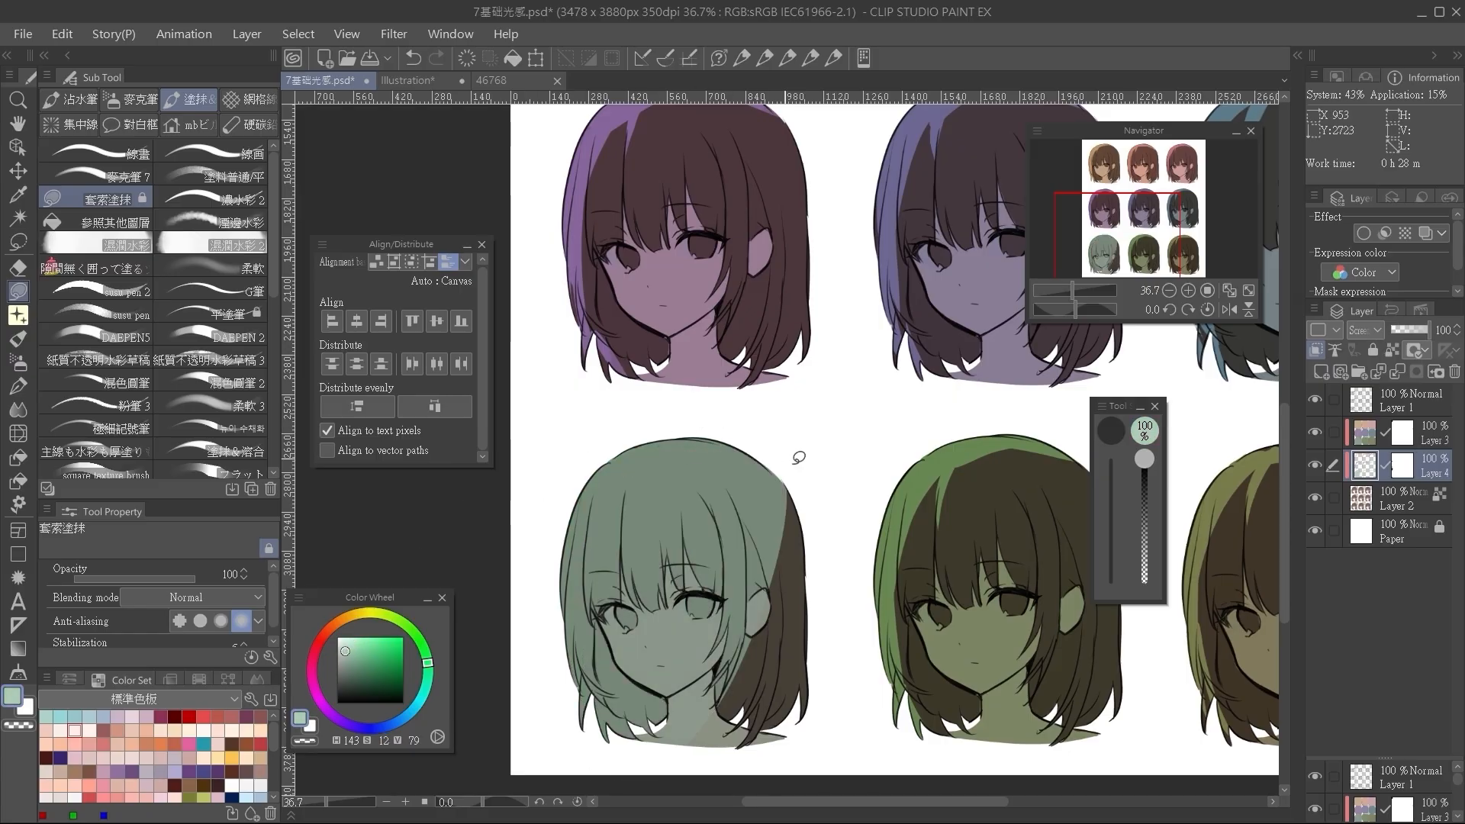
scroll(784, 445, "down", 1)
key("ctrl+z")
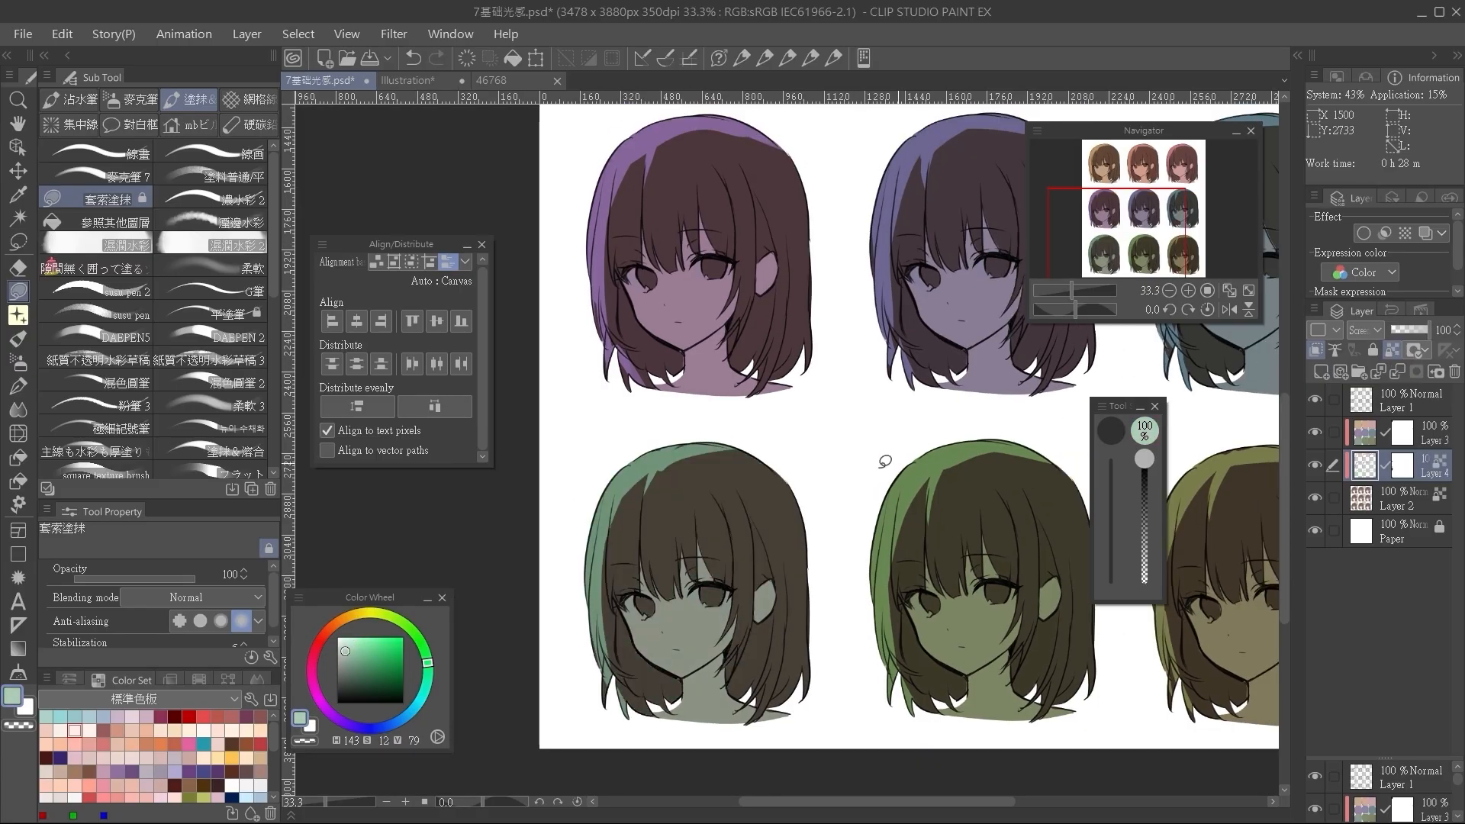
With Layer 4's transparent pixels locked, recolour the first head's light areas pale green, return to Layer 3, and undo the recolouring.
mouse_move(733, 415)
left_mouse_down()
mouse_move(589, 428)
mouse_move(610, 421)
left_mouse_up()
left_click_drag(930, 477, 905, 514)
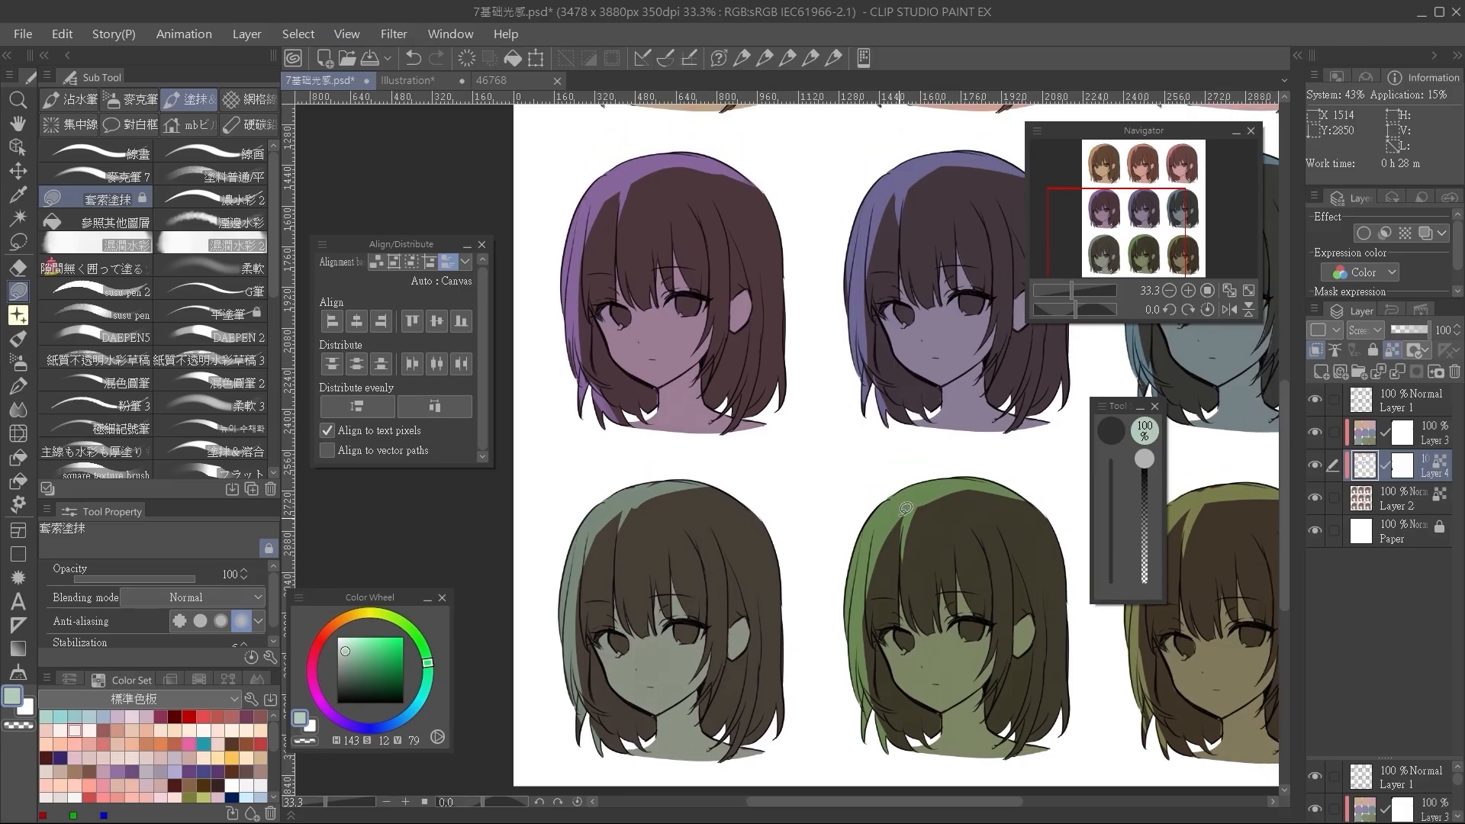
scroll(905, 514, "down", 2)
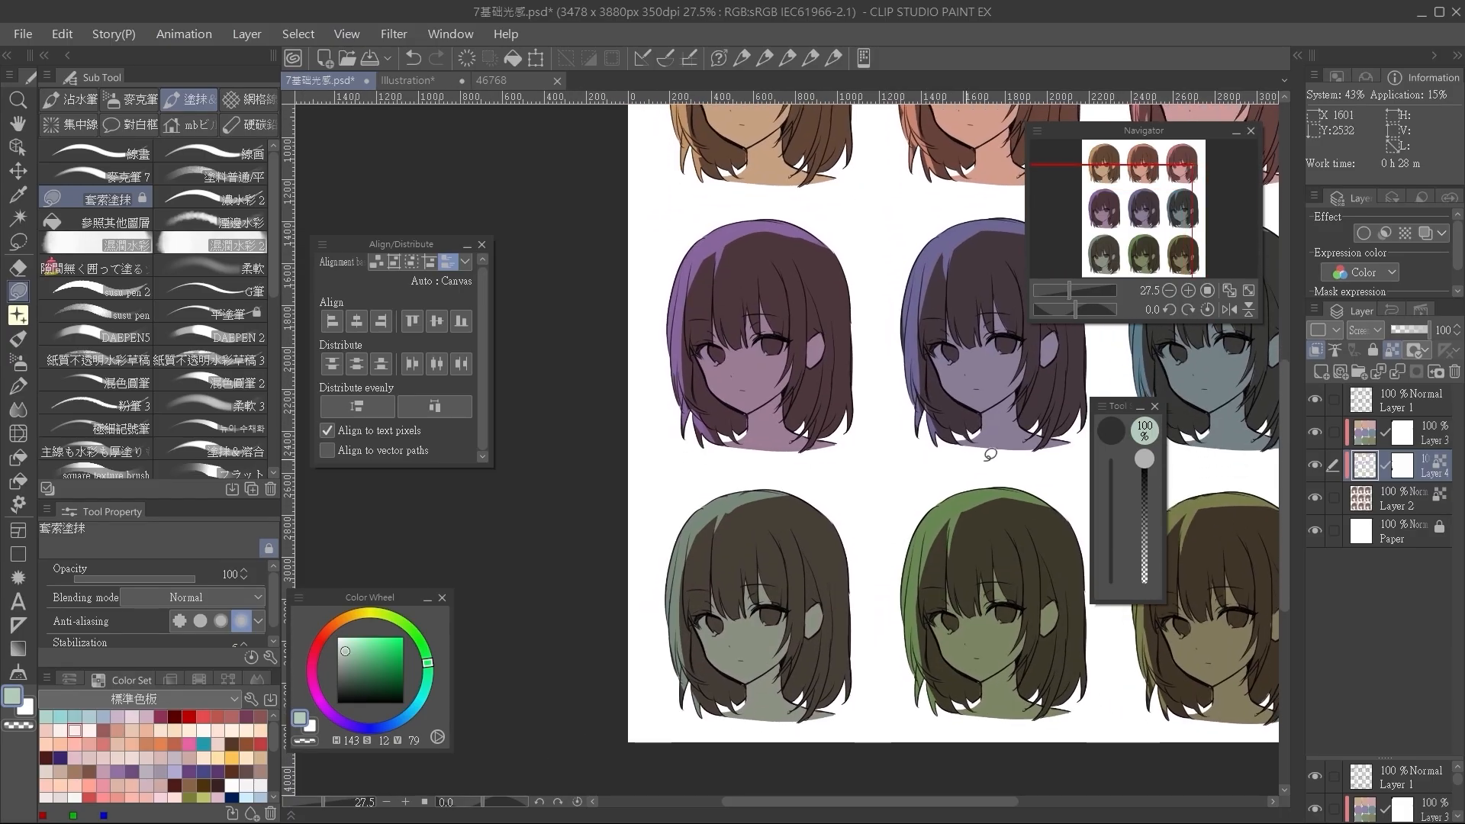
key("alt+]")
scroll(810, 435, "up", 3)
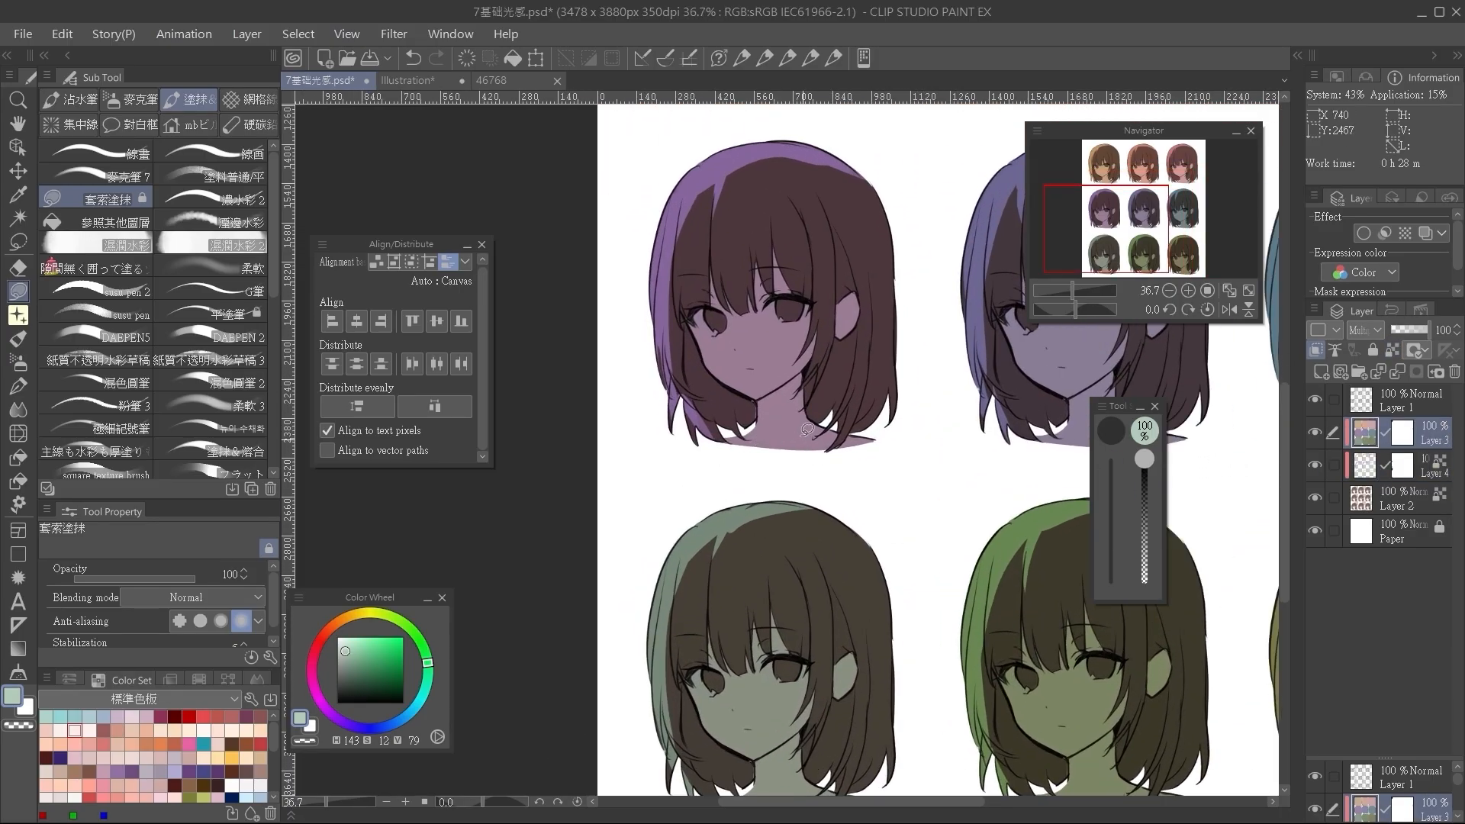
left_click_drag(810, 435, 733, 364)
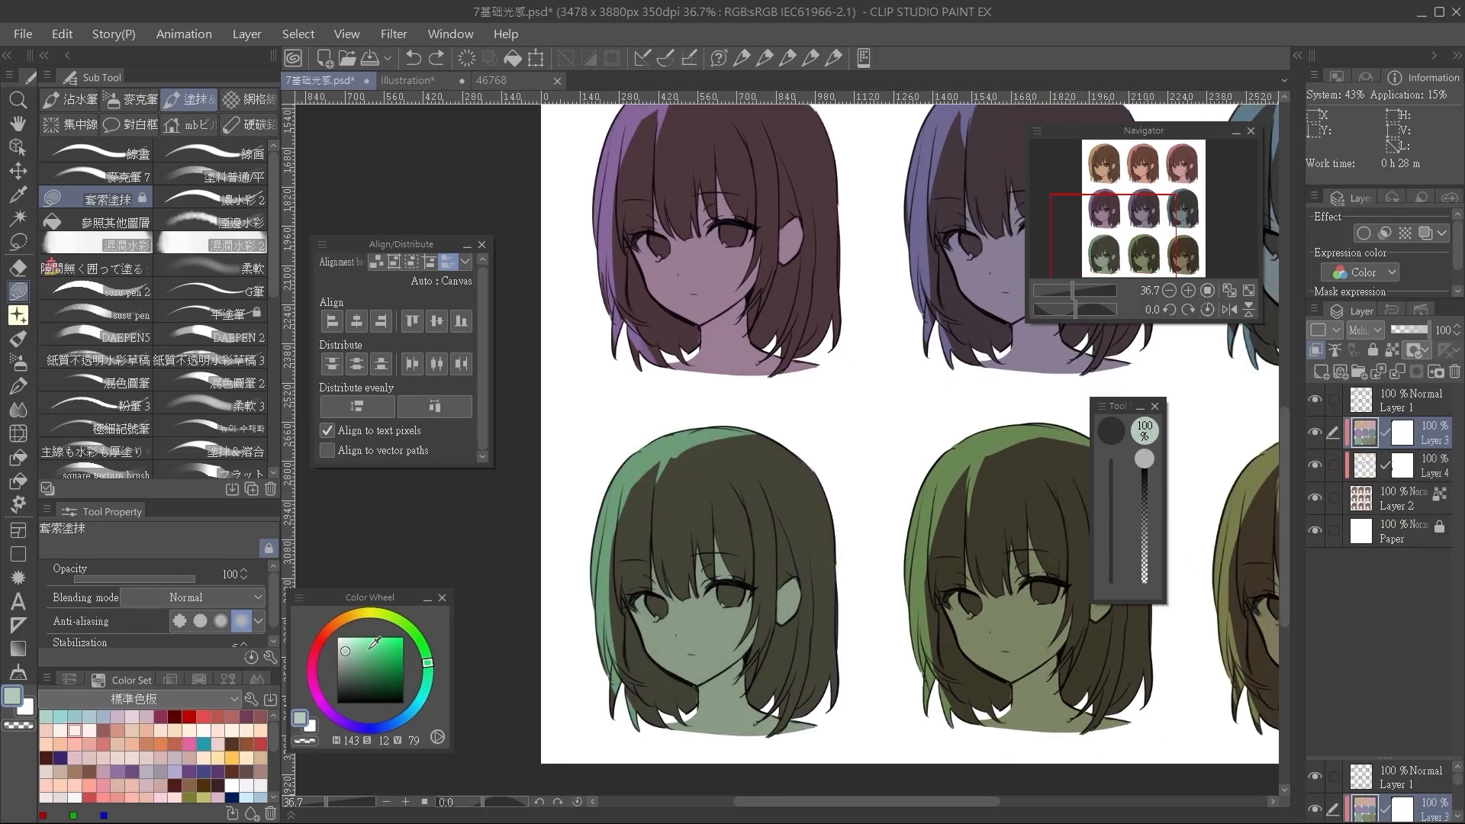
Try a vivid green fill, H 143, S 51, V 88, on the bottom row's first head, compare it with the other heads, and undo it.
left_click(371, 644)
scroll(819, 439, "down", 2)
mouse_move(819, 438)
left_mouse_down()
mouse_move(826, 681)
mouse_move(615, 459)
mouse_move(769, 433)
left_mouse_up()
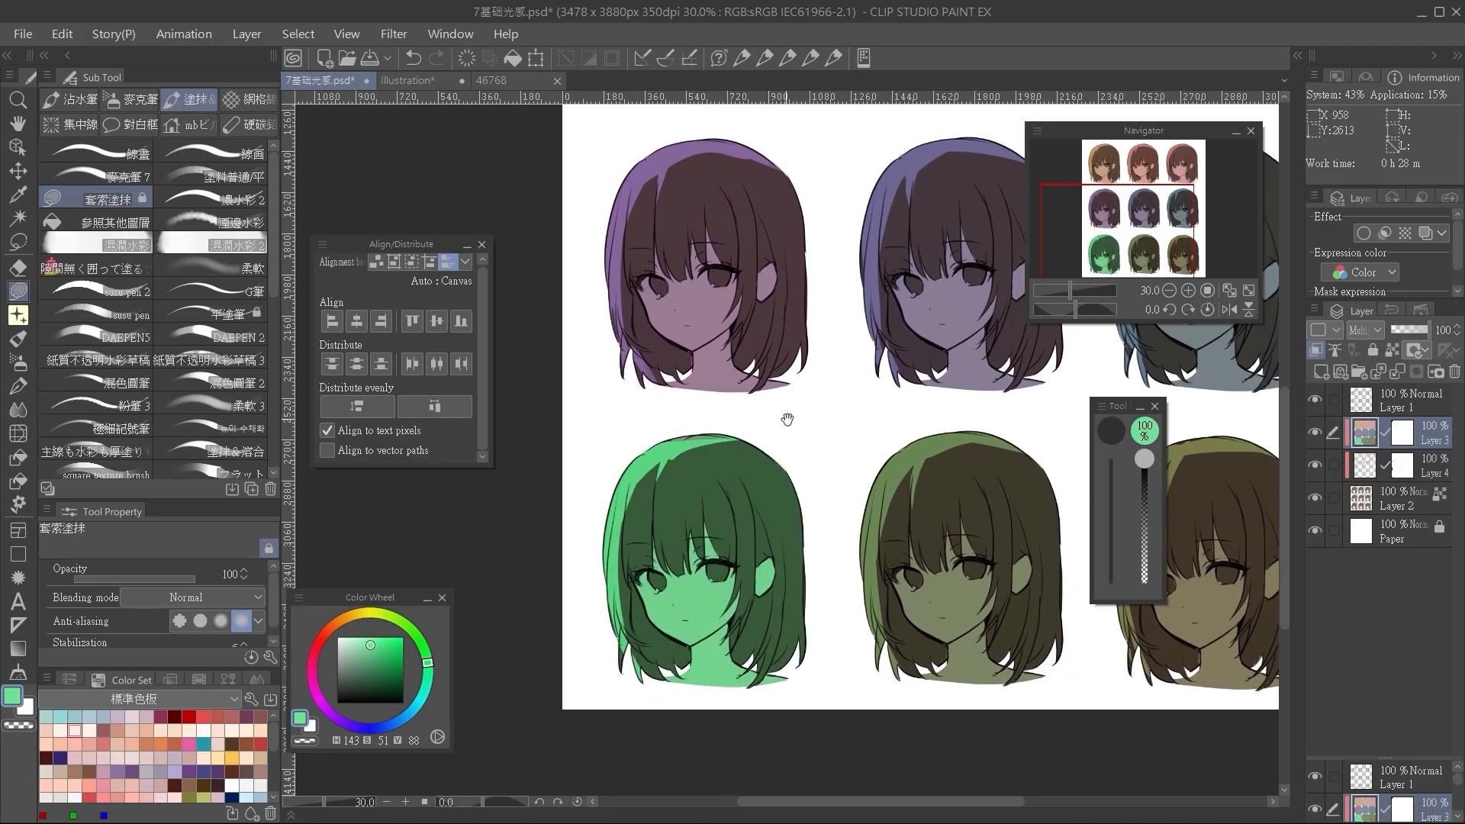
scroll(787, 418, "down", 2)
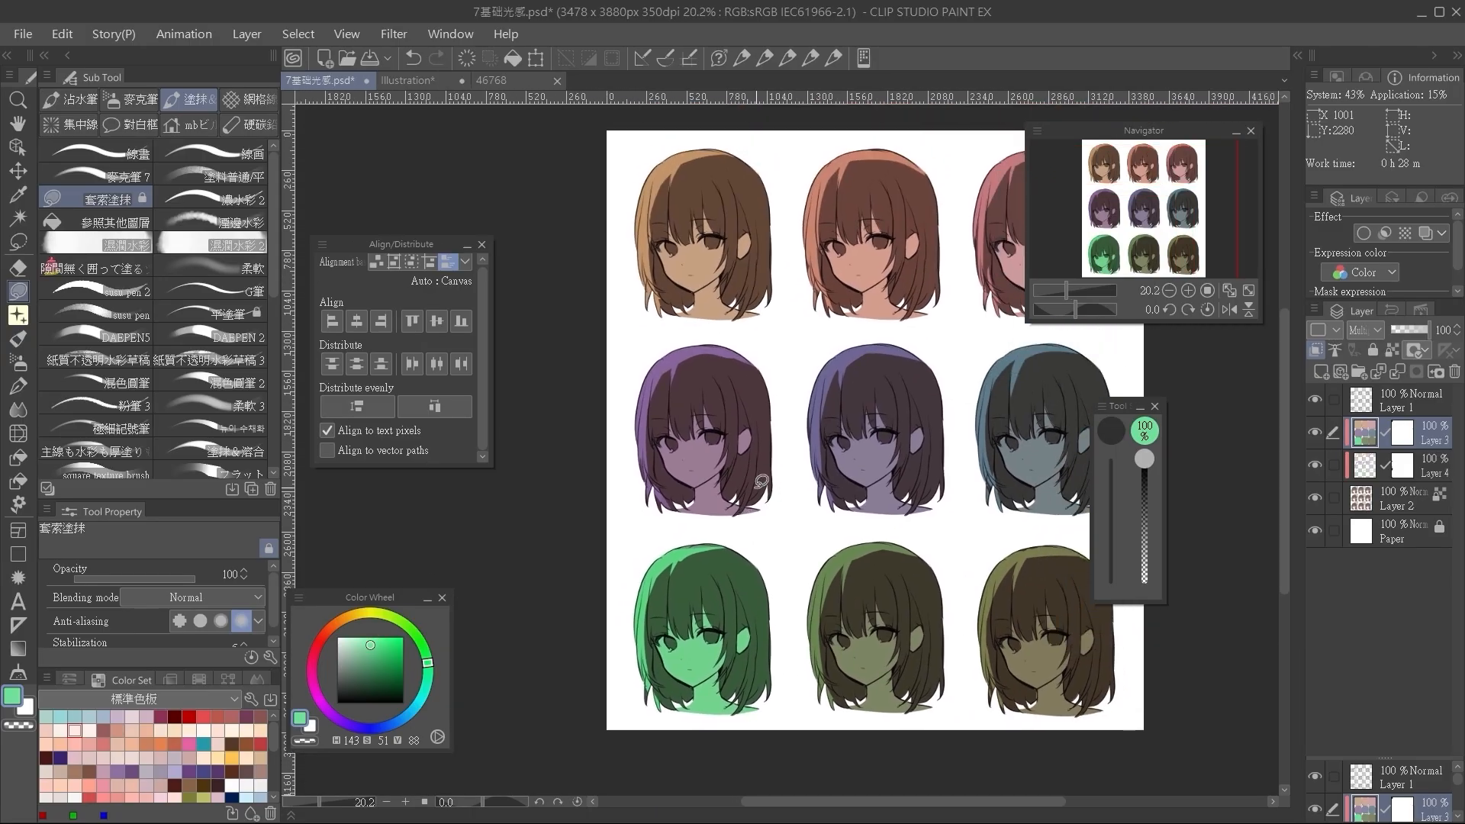
left_click_drag(786, 458, 766, 470)
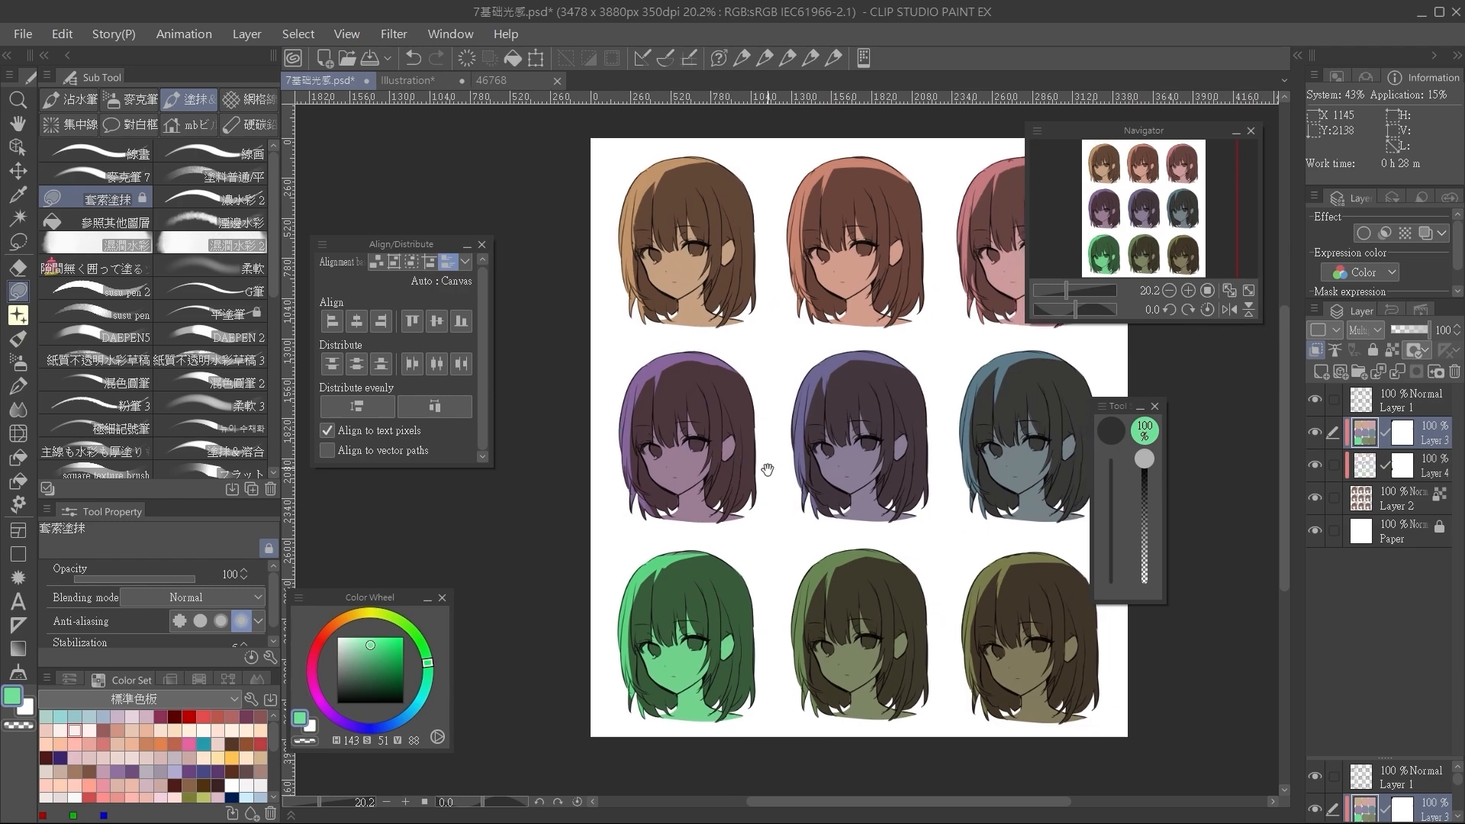
key("ctrl+z")
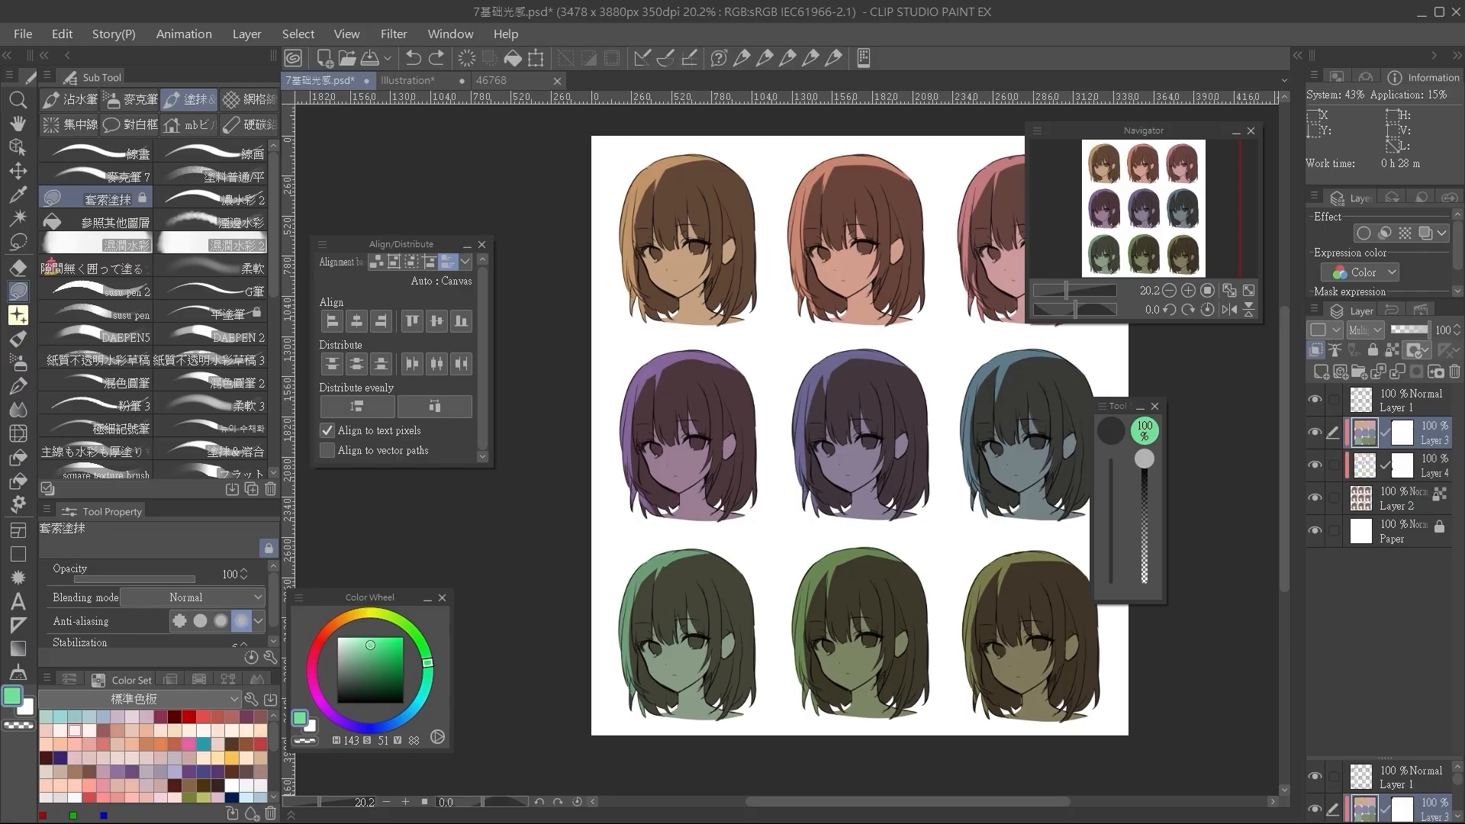
Examine the green heads in the bottom row up close and hide Layer 4 to view the shadow colours alone.
left_click_drag(1067, 291, 1071, 292)
scroll(990, 496, "down", 2)
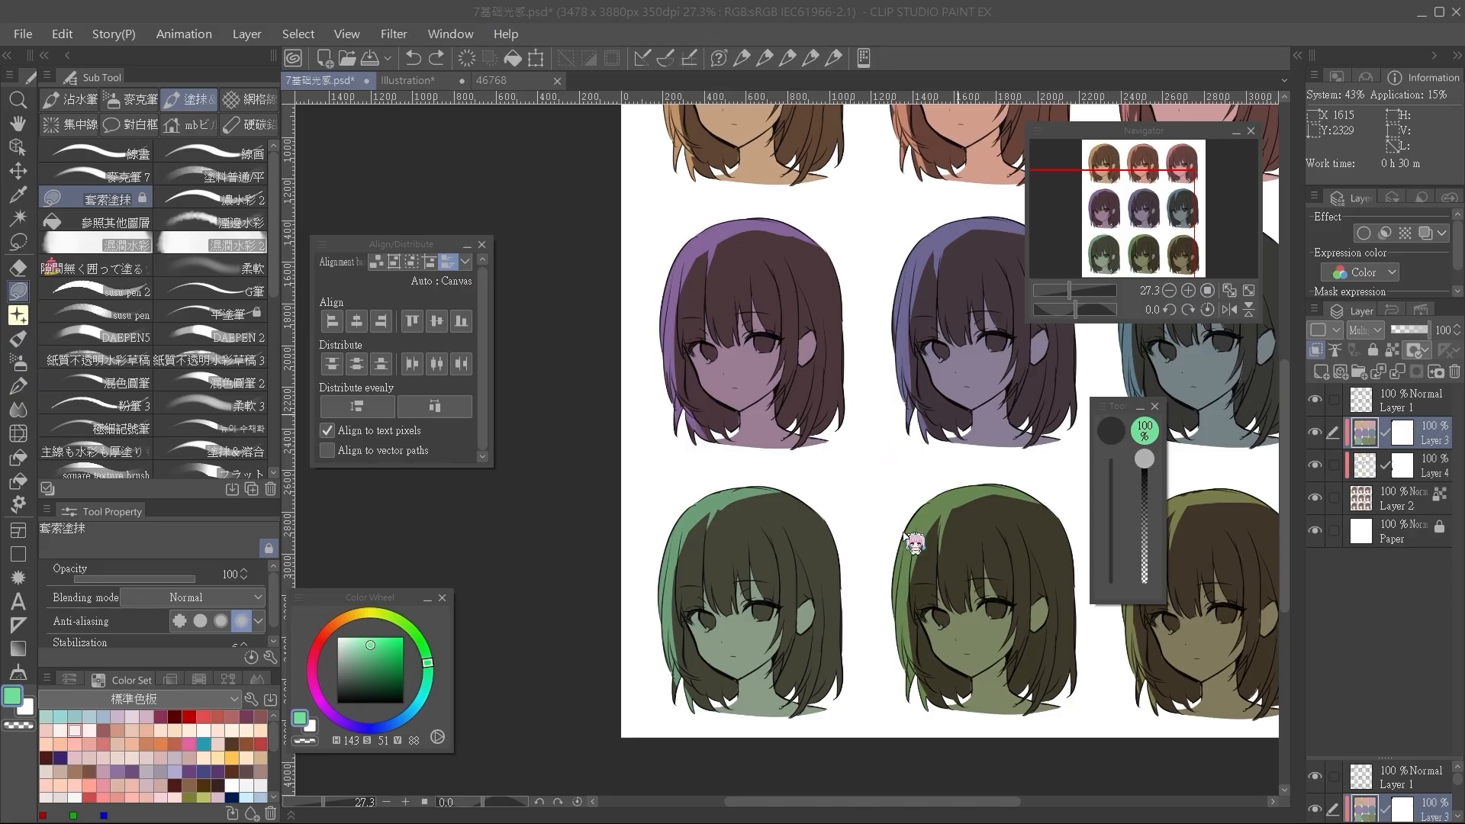
left_click(937, 492)
scroll(989, 451, "up", 3)
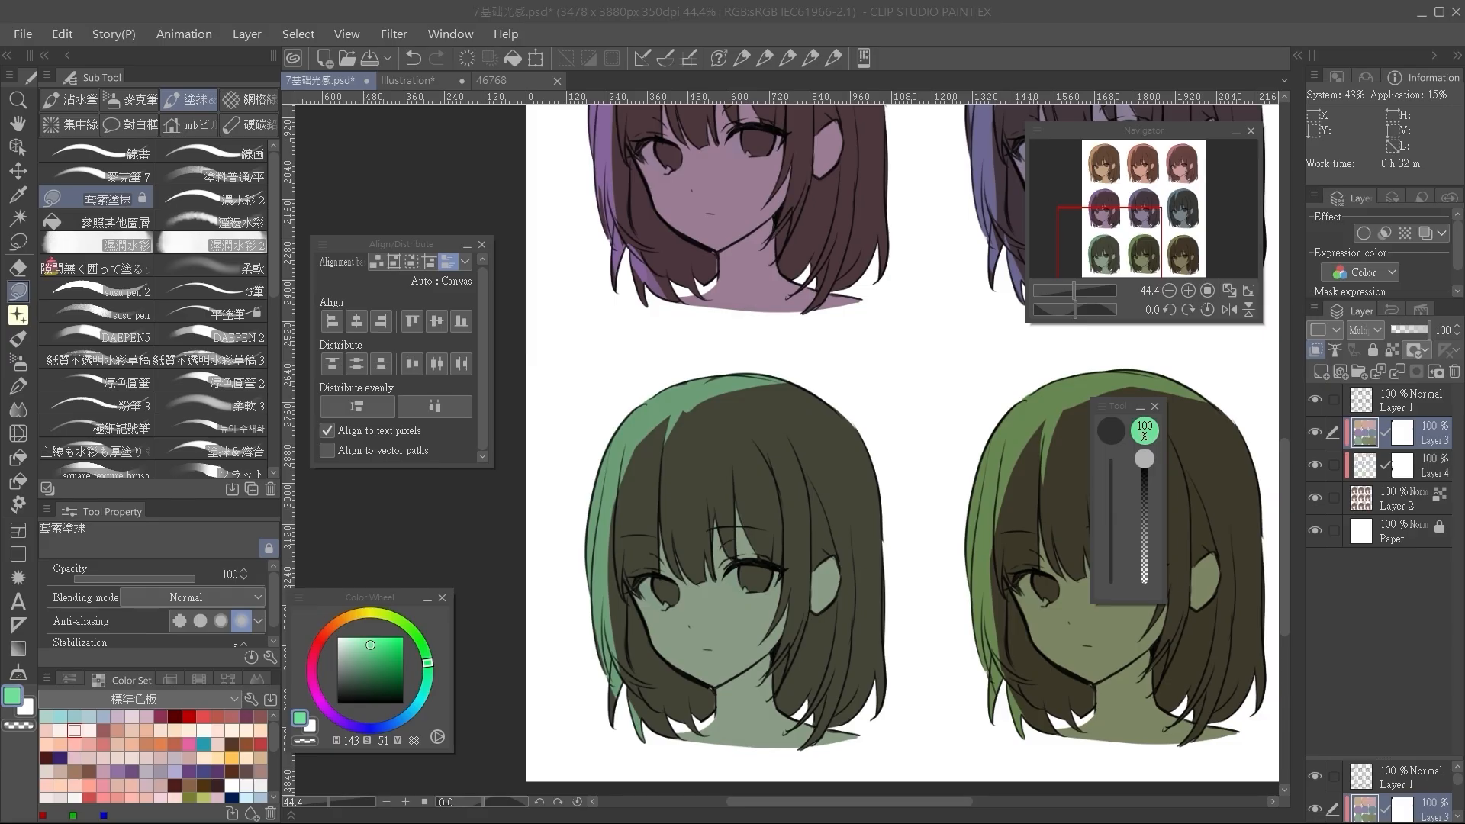
left_click(373, 613)
left_click_drag(827, 299, 842, 316)
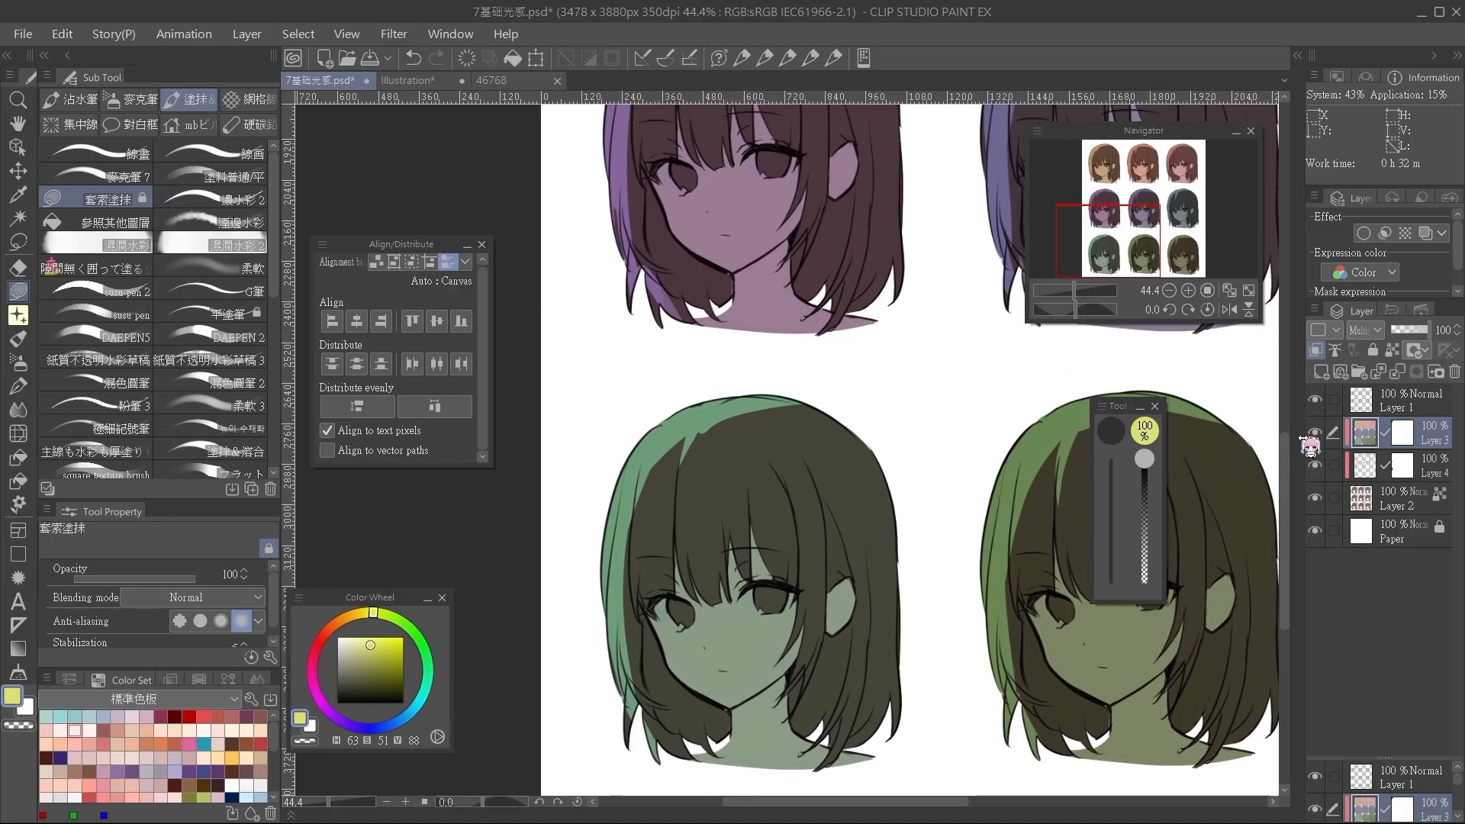
left_click(1314, 465)
left_click_drag(783, 376, 813, 333)
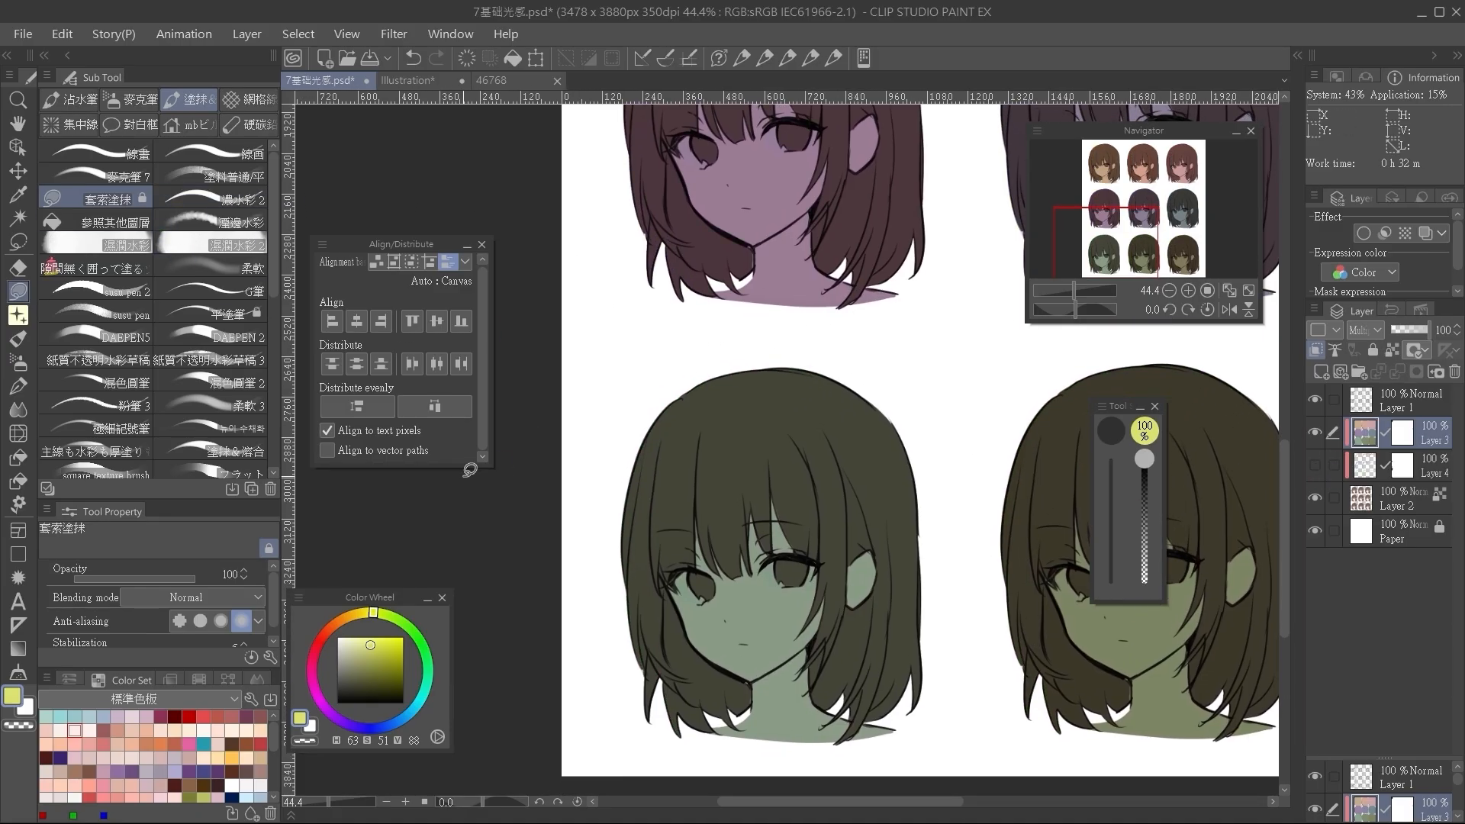
Lasso-fill the bottom row's first head on Layer 3 with a muted yellow-green, H 69, S 15, V 66.
left_click(380, 611)
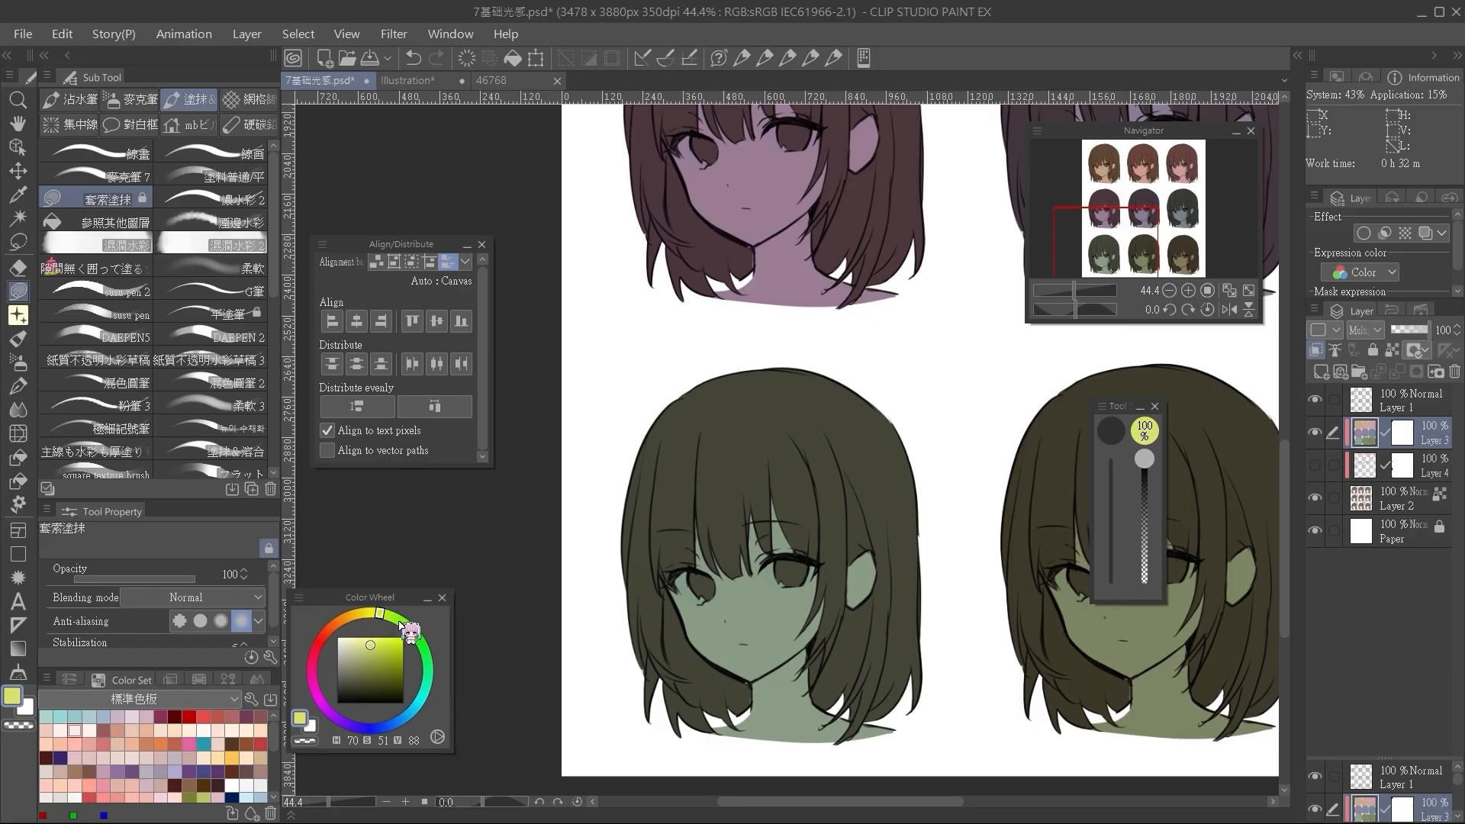
left_click_drag(380, 611, 380, 611)
left_click(343, 657)
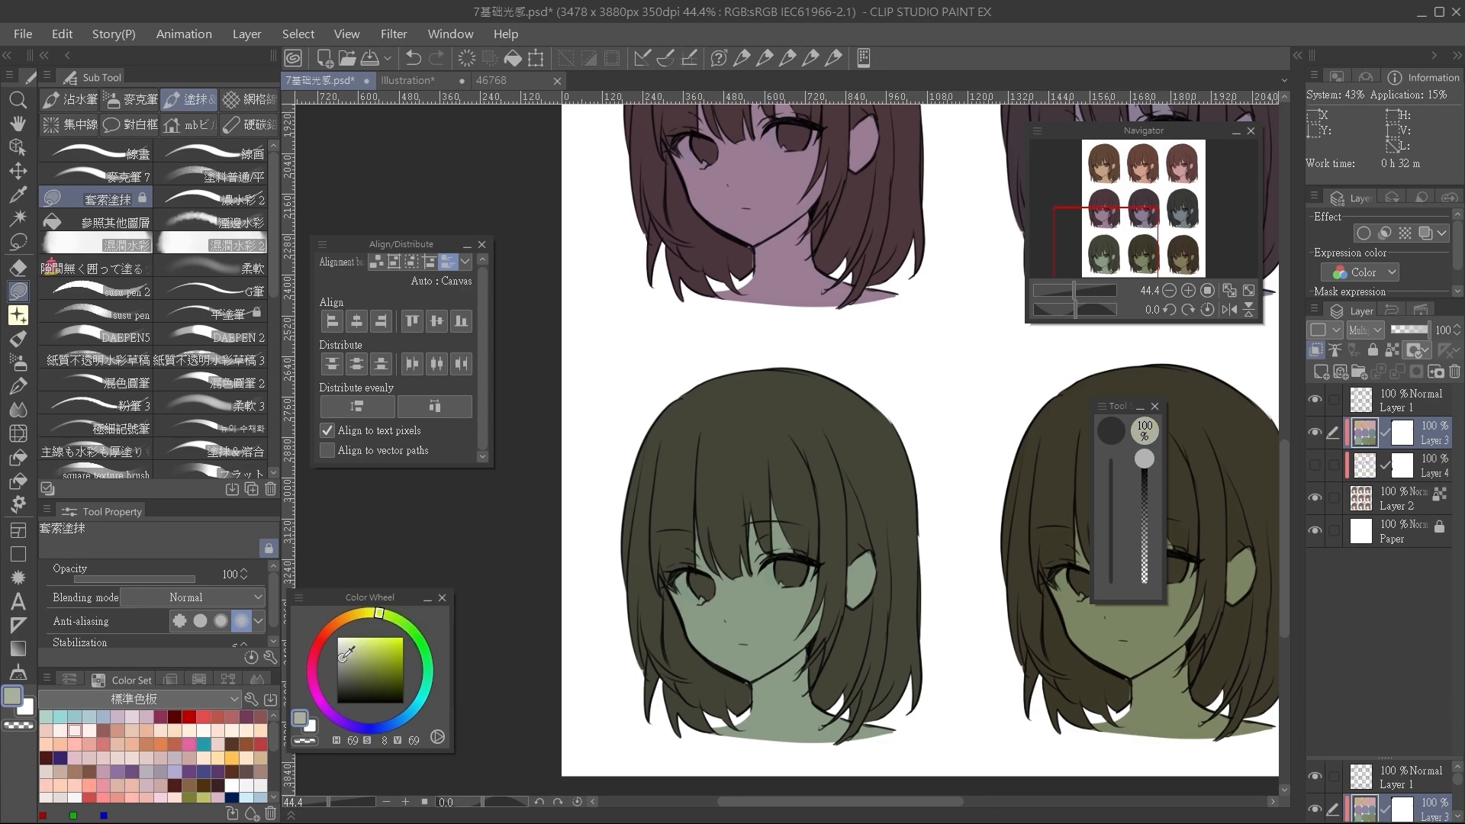
mouse_move(705, 353)
left_mouse_down()
mouse_move(939, 419)
mouse_move(653, 746)
left_mouse_up()
left_click_drag(780, 362, 788, 367)
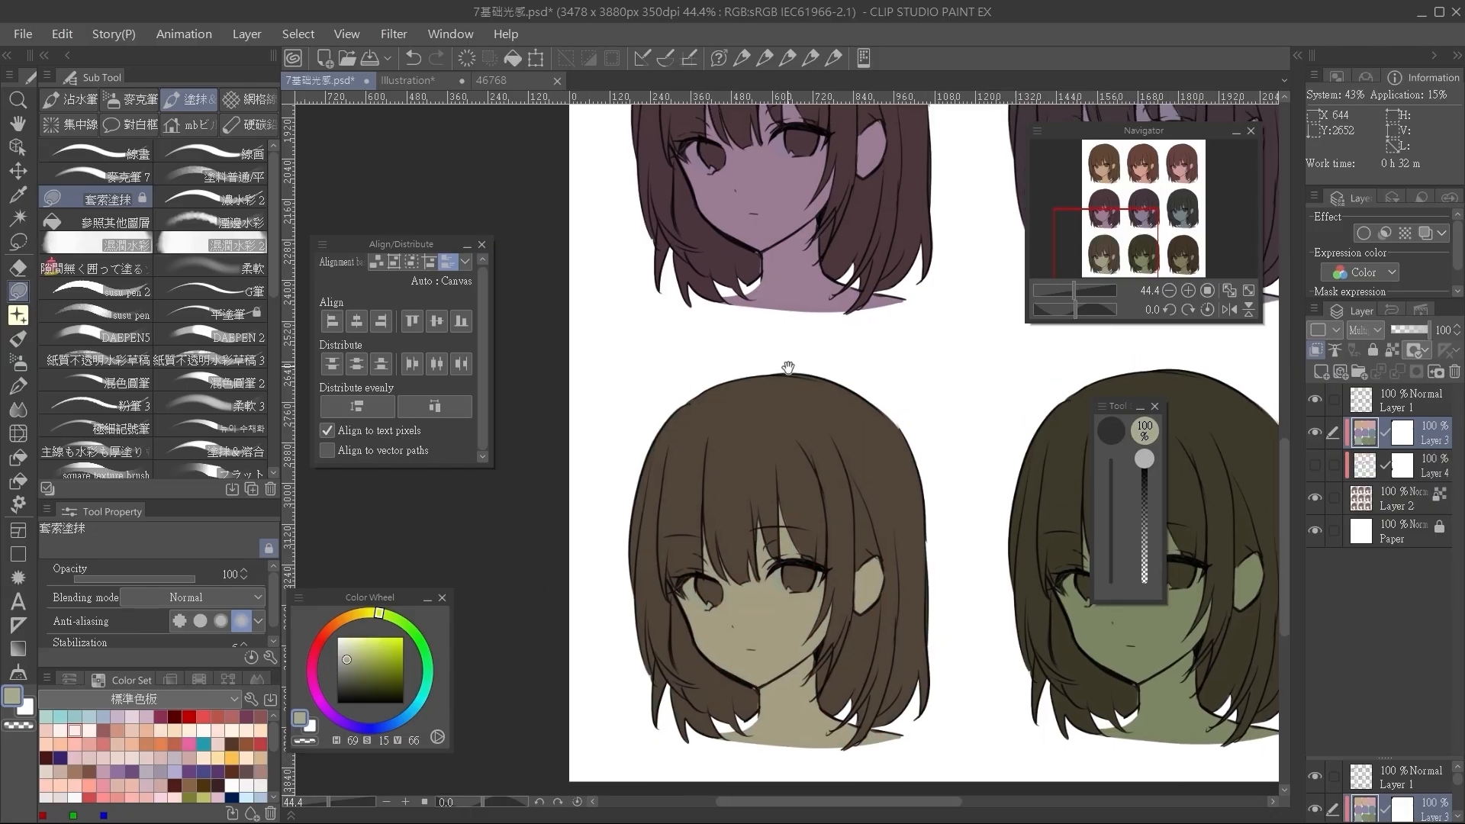
Use the transparent colour to lasso away the shadow over the first head's face and nearby hair, and compare with the other heads.
key("ctrl+minus")
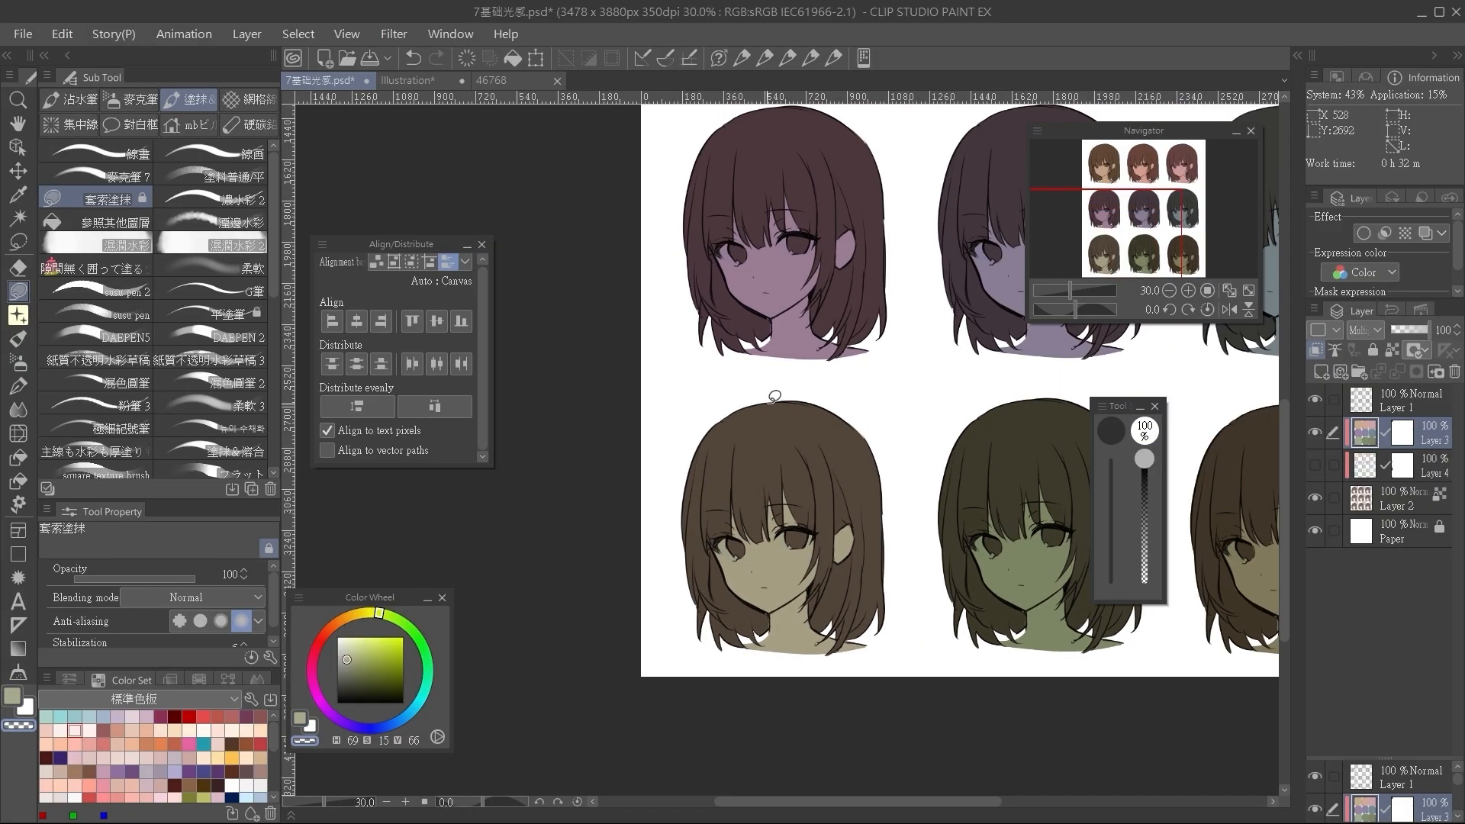
left_click_drag(775, 395, 792, 405)
mouse_move(710, 467)
left_mouse_down()
mouse_move(785, 512)
mouse_move(807, 491)
mouse_move(857, 572)
mouse_move(821, 600)
mouse_move(742, 606)
mouse_move(853, 598)
mouse_move(911, 634)
mouse_move(750, 608)
mouse_move(862, 603)
left_mouse_up()
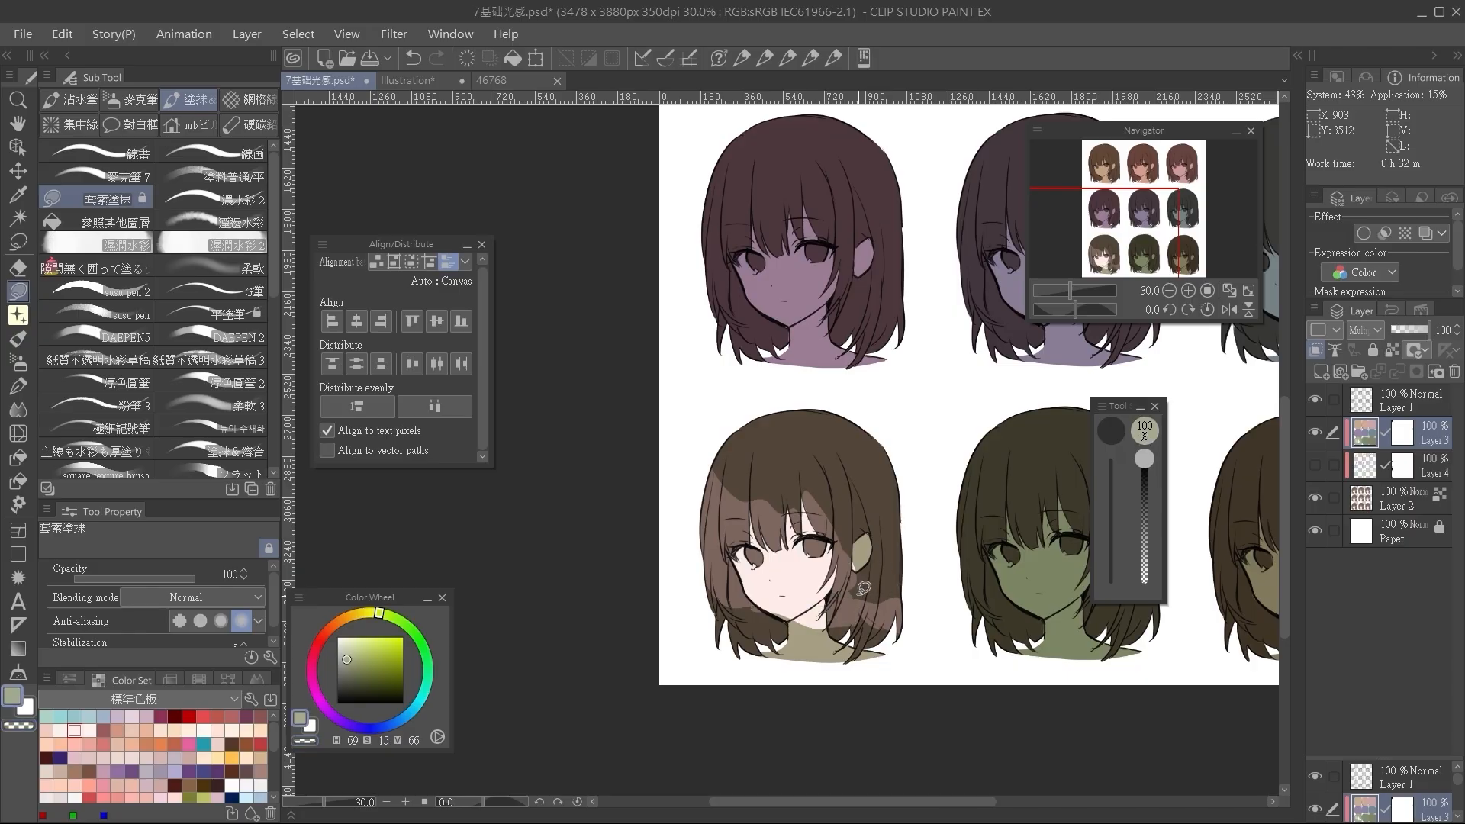
left_click_drag(895, 658, 870, 643)
scroll(885, 418, "down", 3)
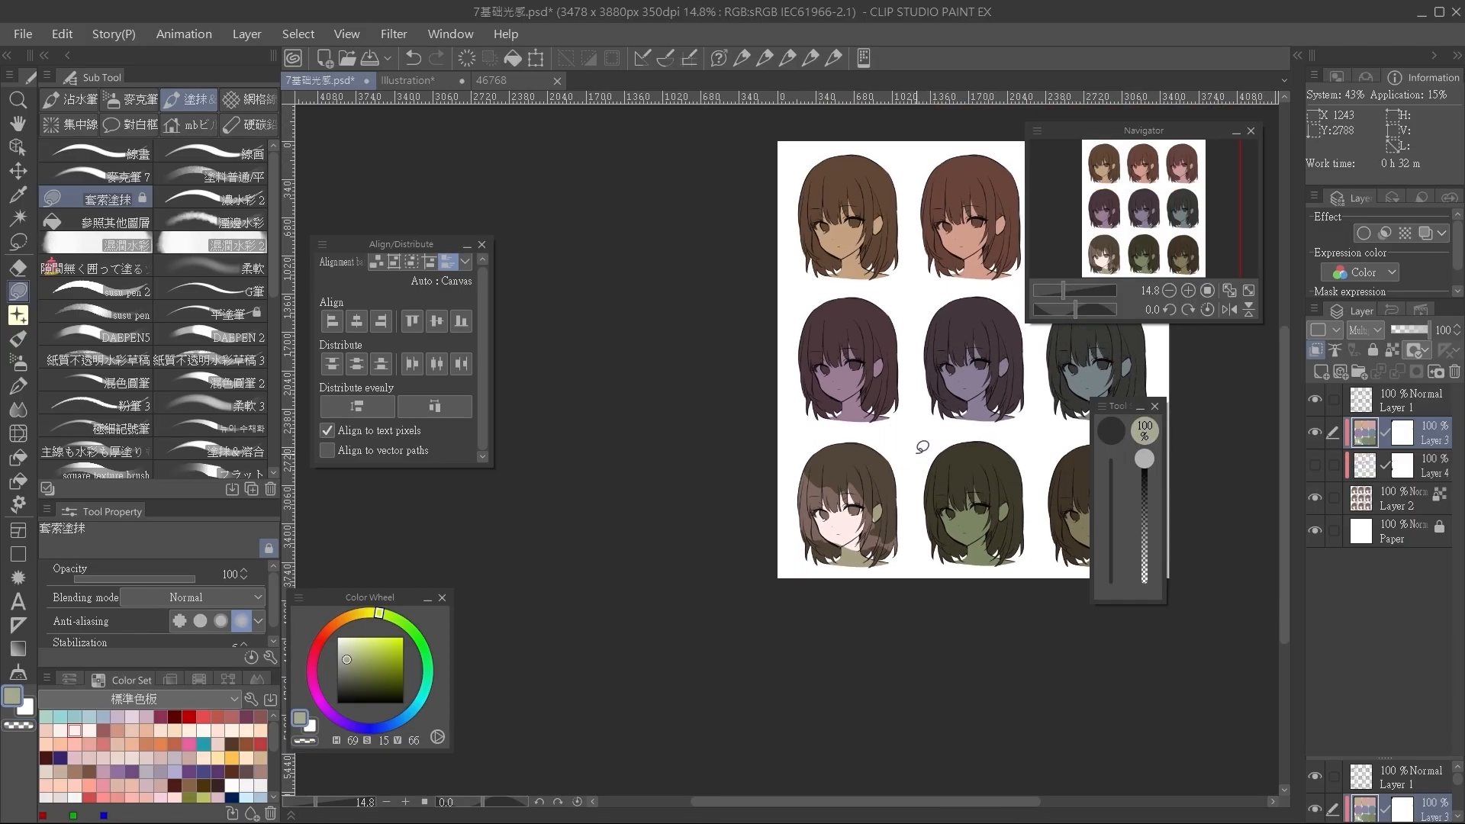
scroll(946, 456, "up", 4)
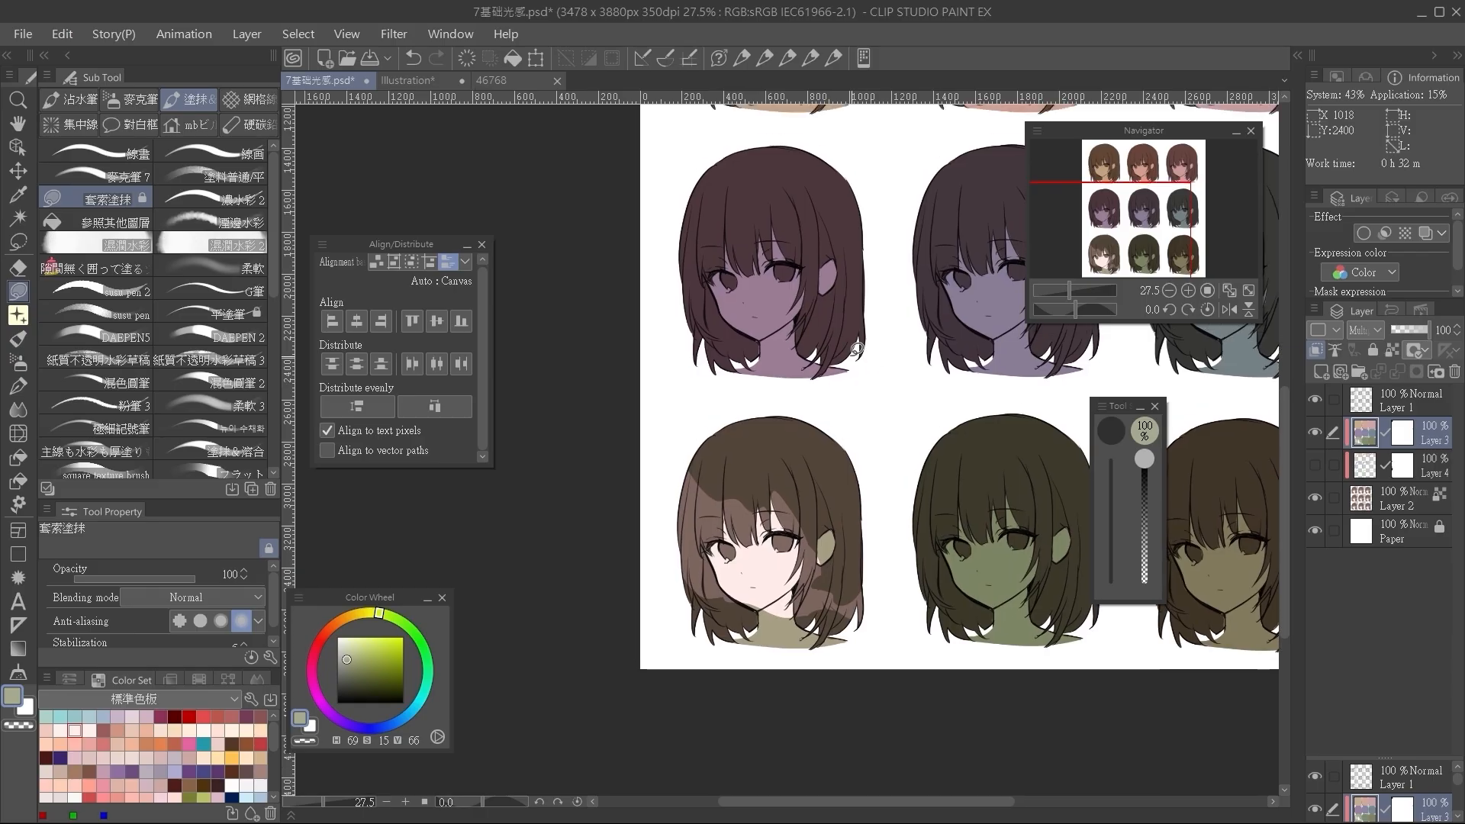
Undo the lasso erasing and the yellow-green fill on the bottom row's first head.
key("ctrl+z")
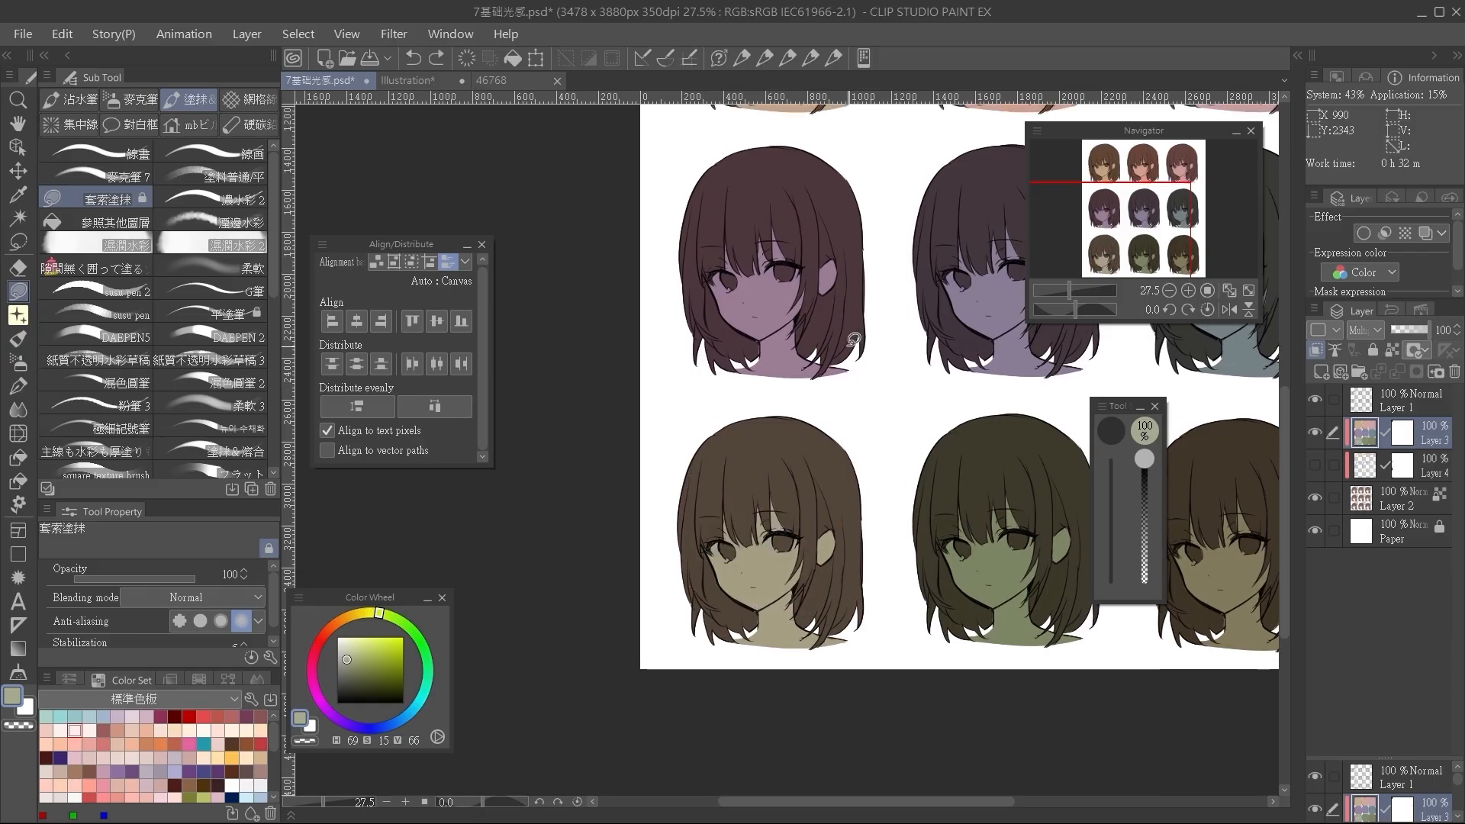
scroll(847, 345, "up", 1)
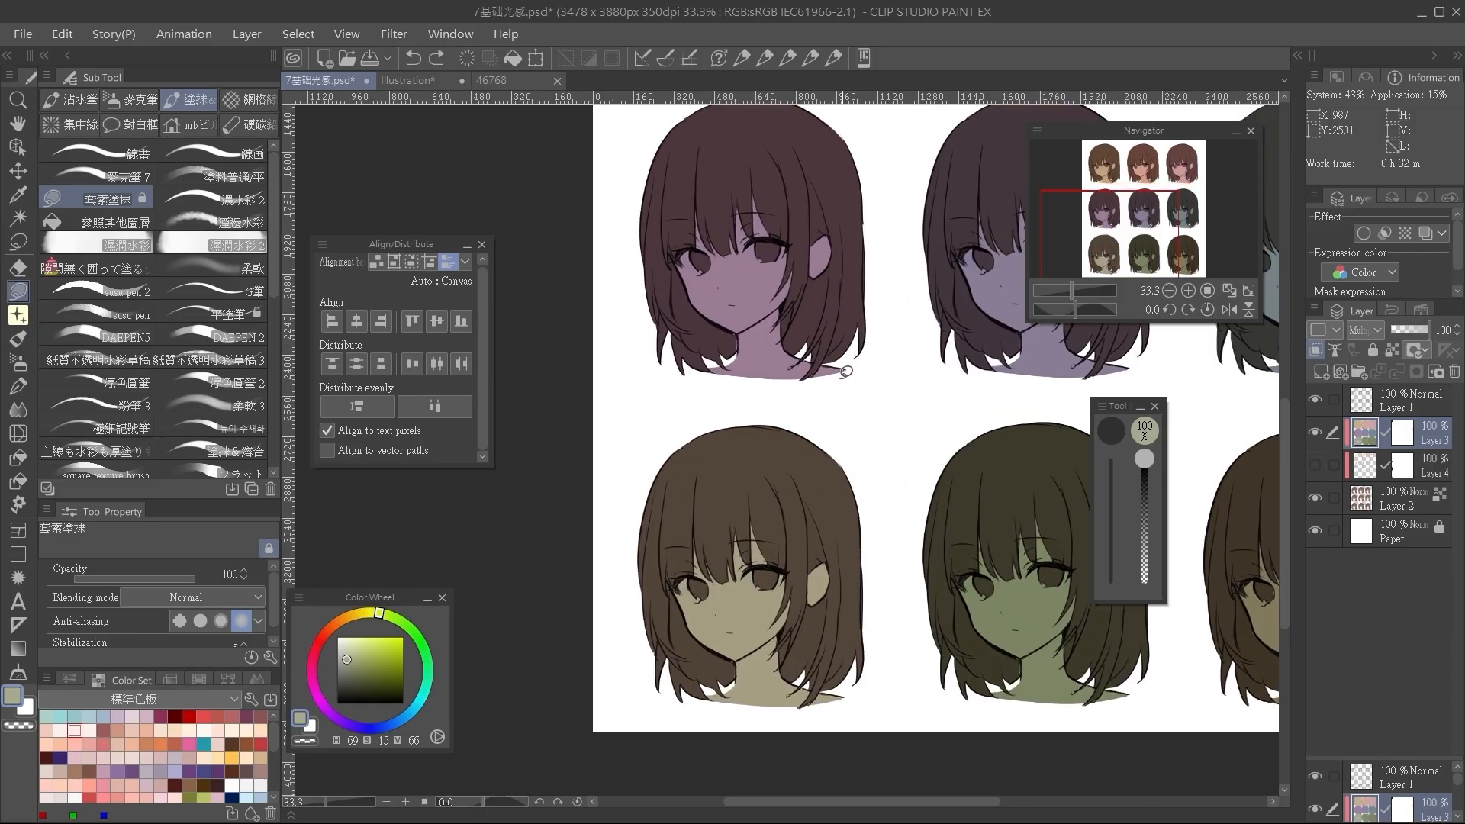
scroll(848, 373, "down", 2)
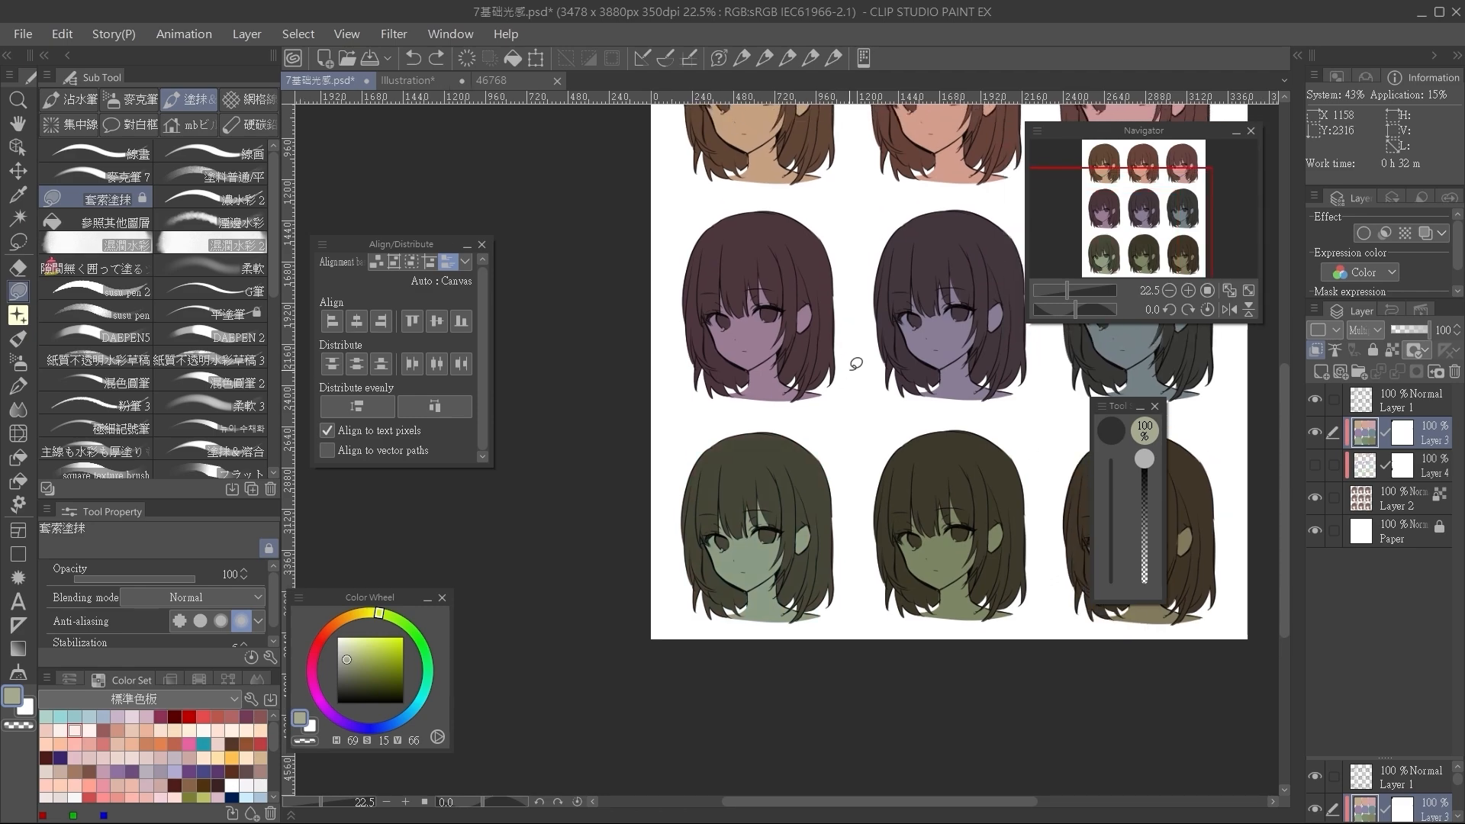
scroll(877, 379, "up", 1)
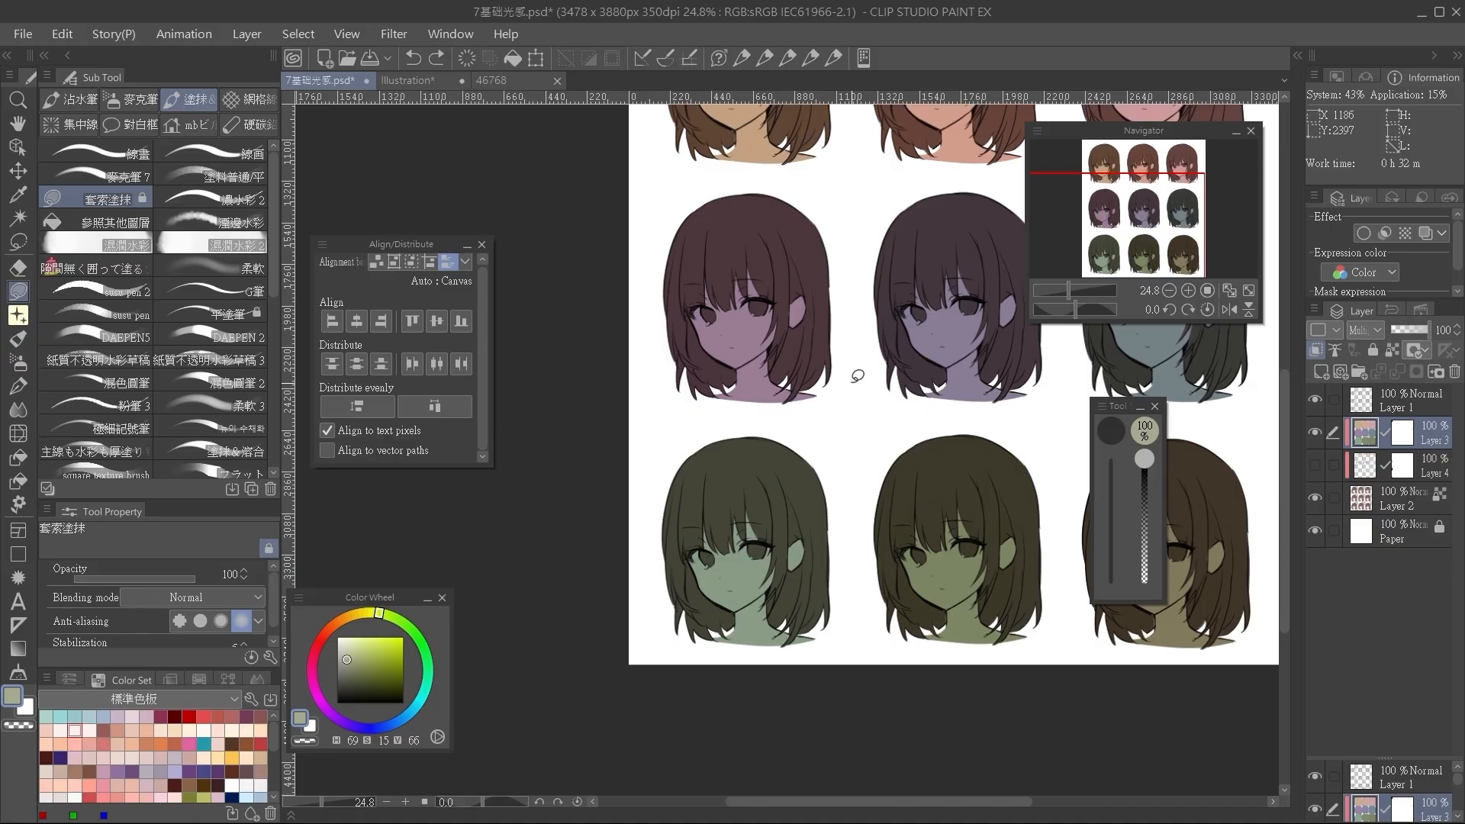
Set the drawing colour to a muted green with H 117, S 18, V 66.
scroll(857, 375, "up", 3)
mouse_move(356, 659)
left_mouse_down()
mouse_move(387, 636)
mouse_move(378, 654)
left_mouse_up()
left_click(424, 643)
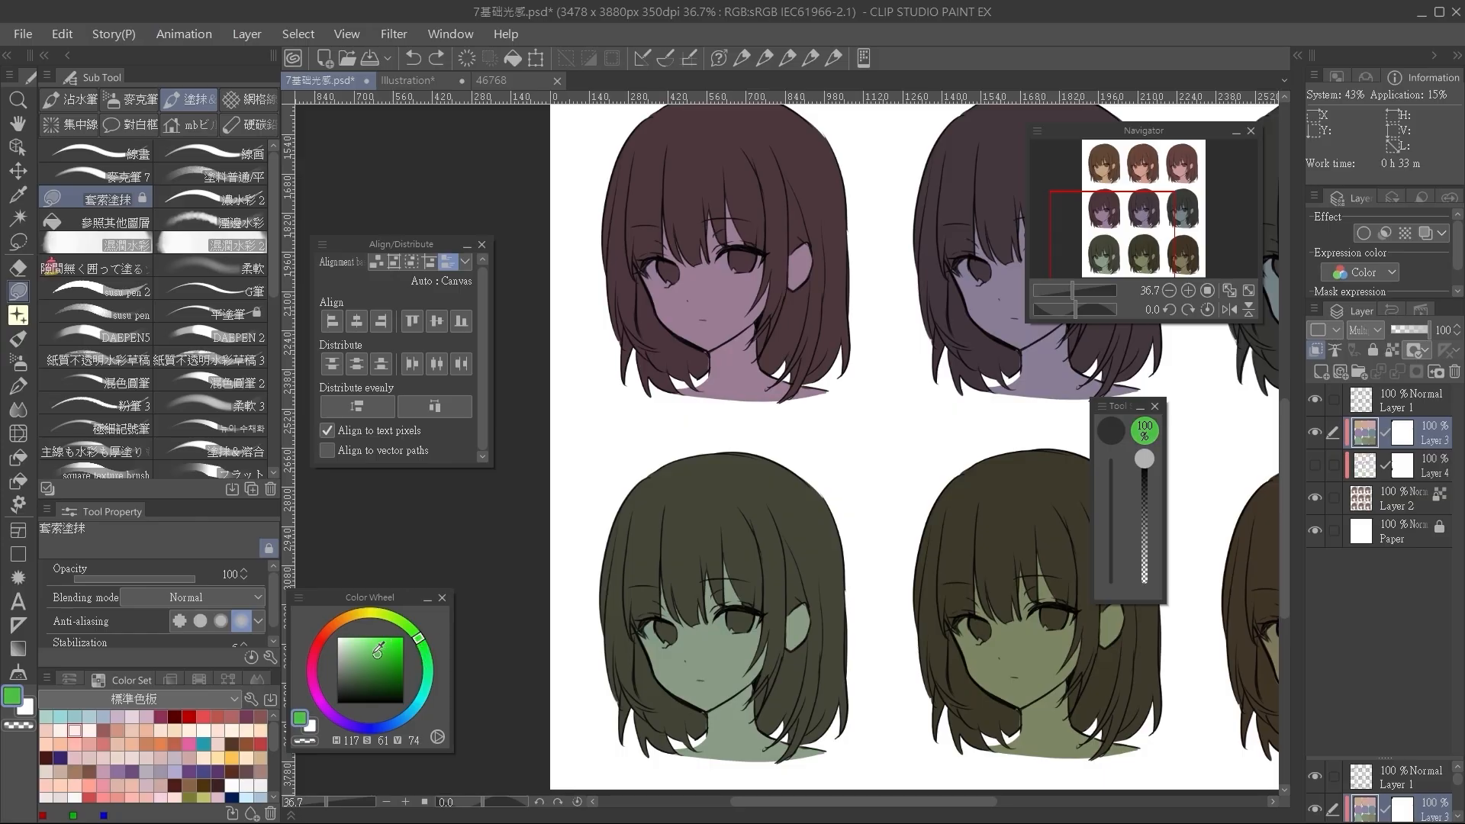
left_click(348, 659)
scroll(853, 488, "down", 2)
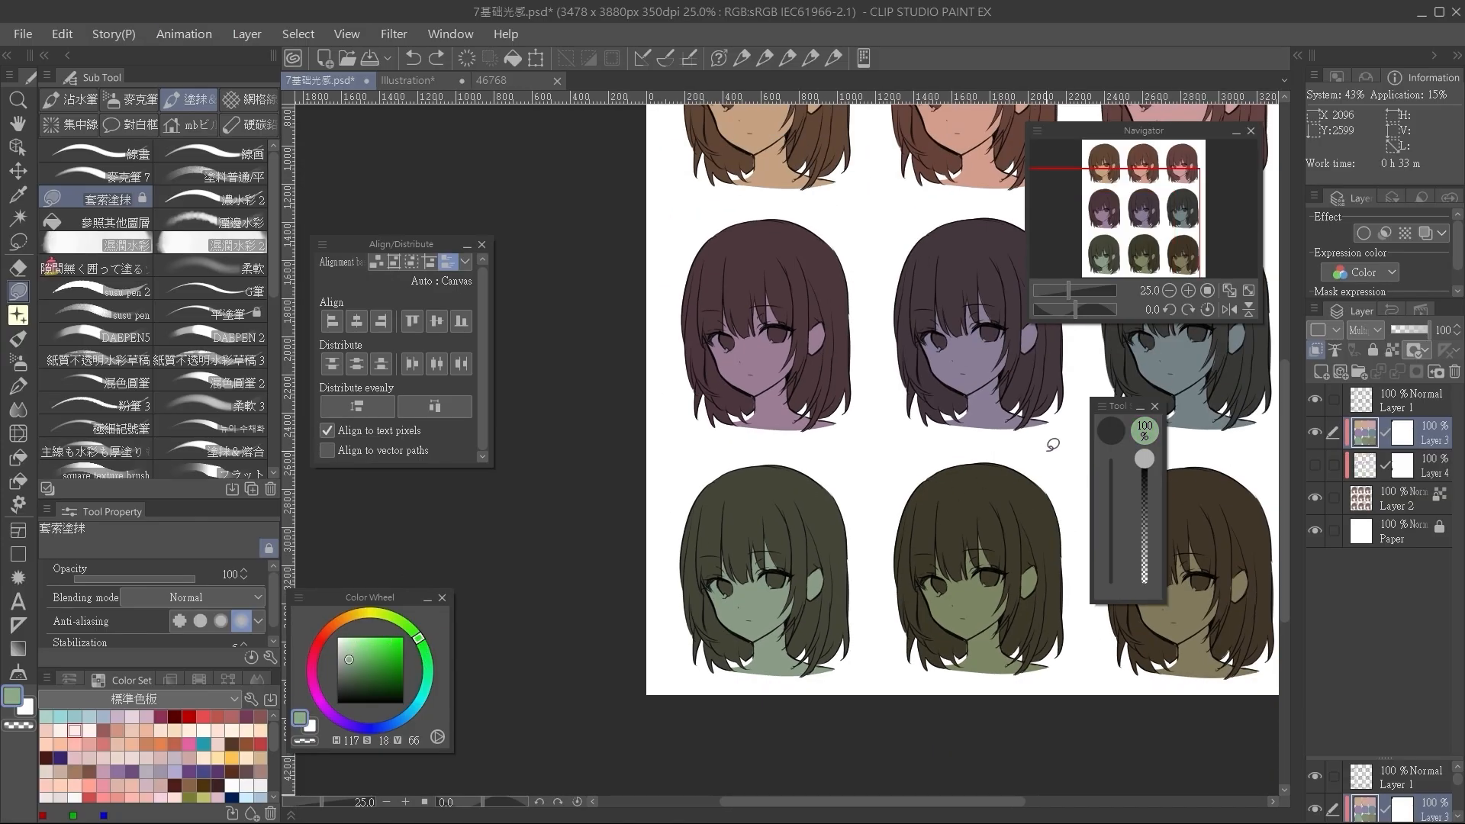
Show Layer 4 again and review the combined shadow and light colours on all nine heads.
left_click(1314, 464)
scroll(1060, 509, "down", 1)
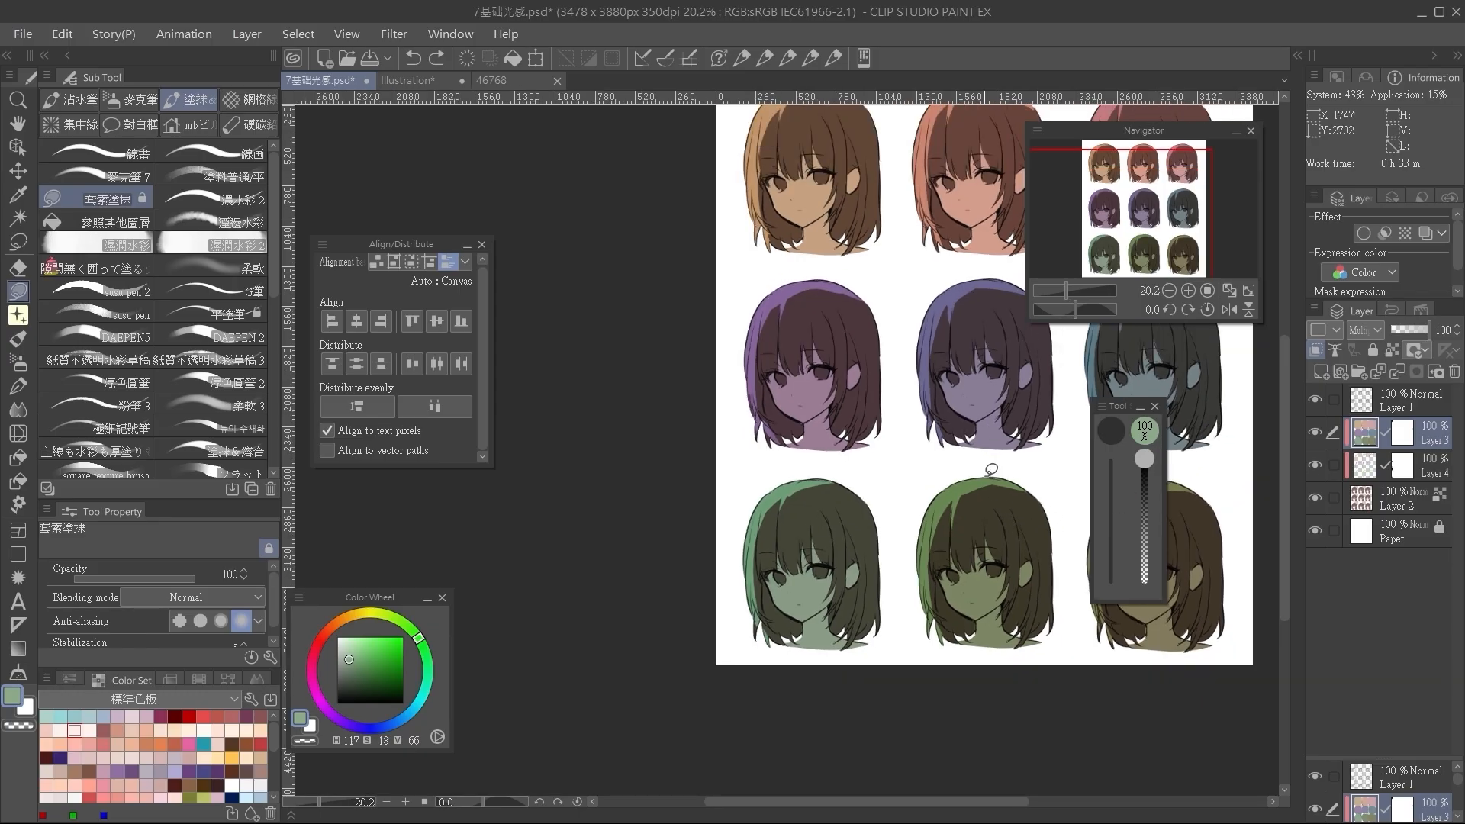
left_click_drag(992, 469, 948, 494)
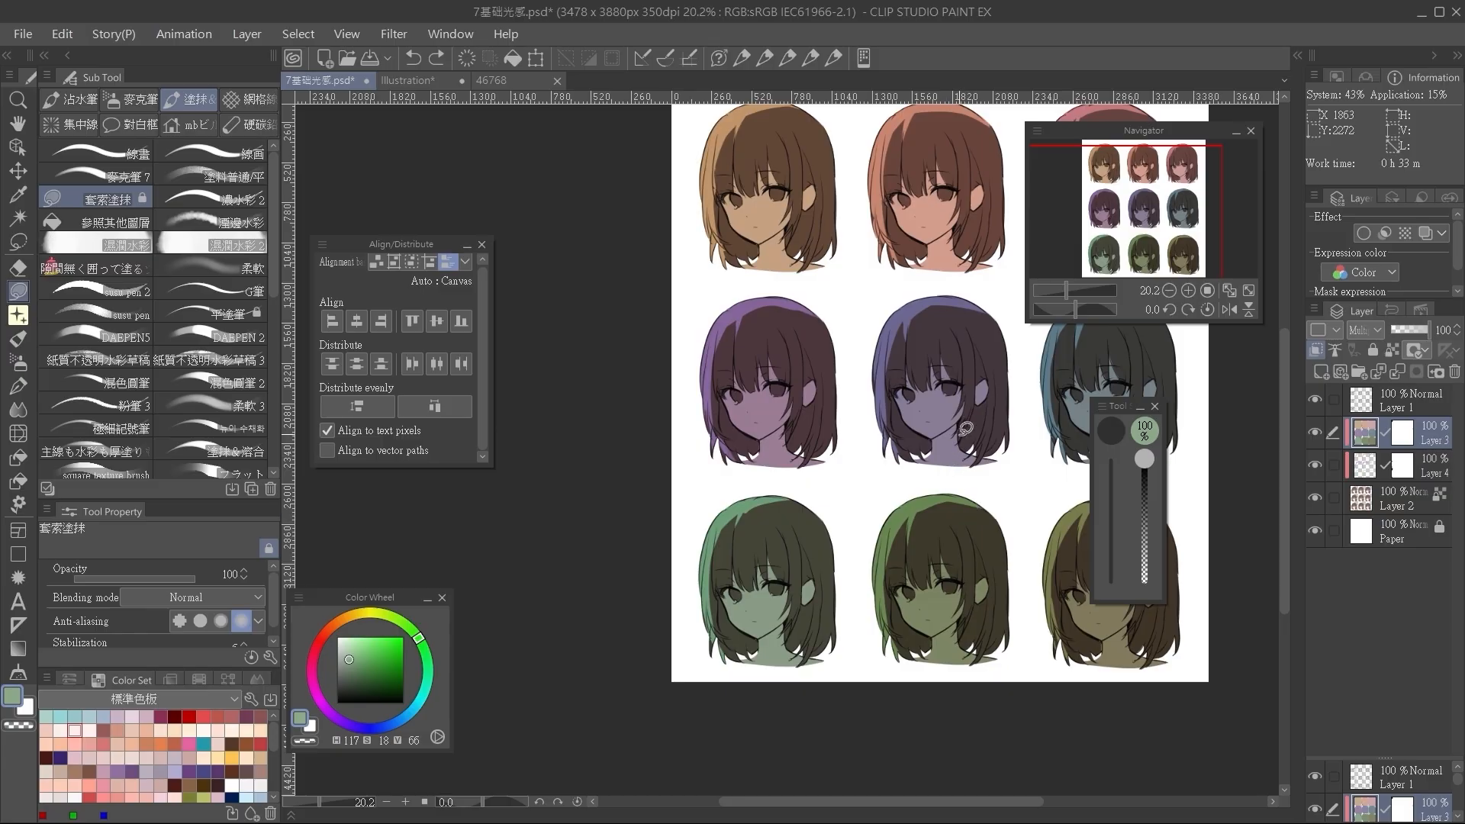
mouse_move(990, 440)
left_mouse_down()
mouse_move(934, 438)
mouse_move(862, 464)
left_mouse_up()
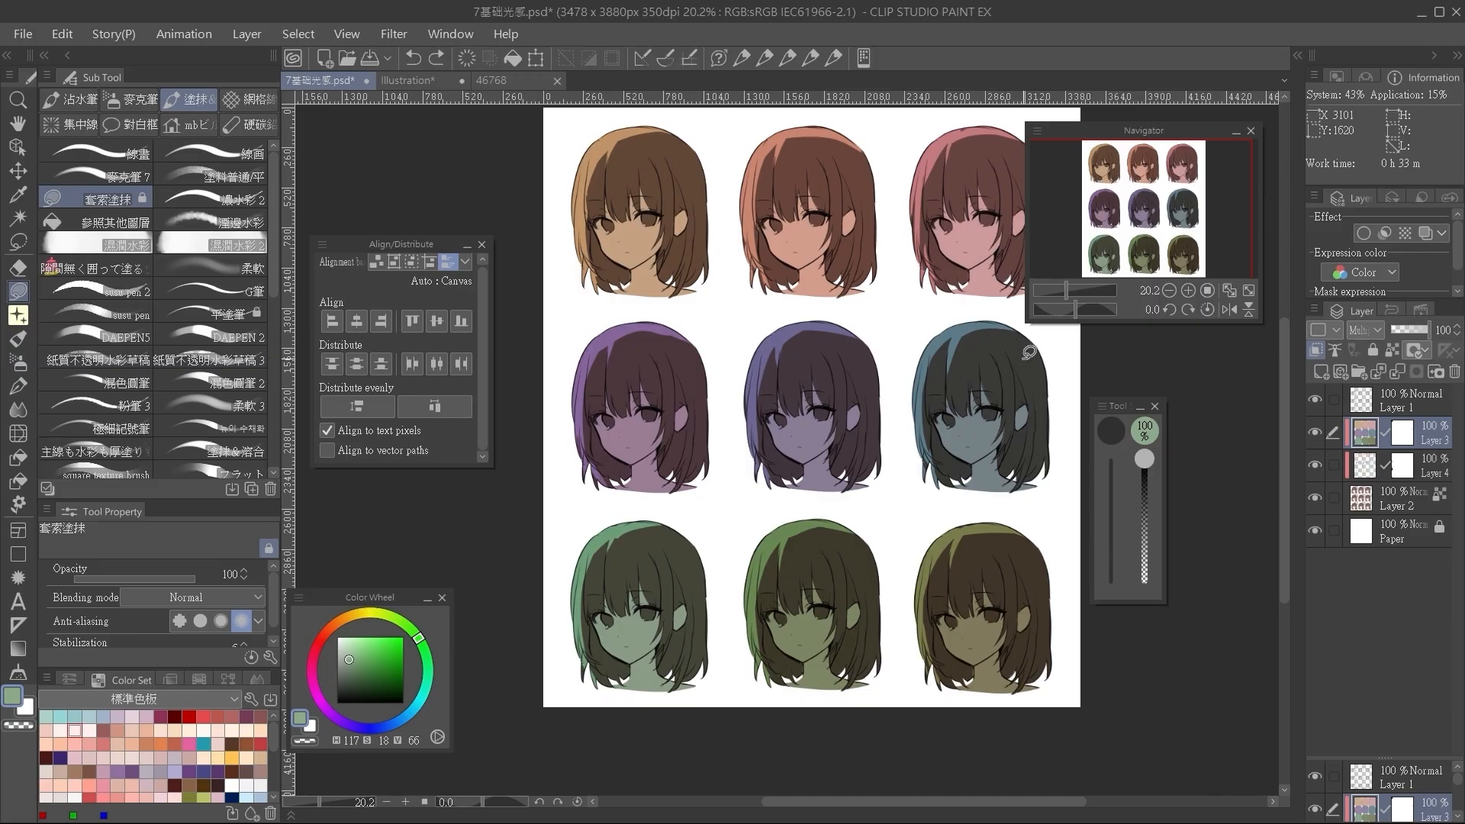
left_click_drag(1037, 399, 1095, 392)
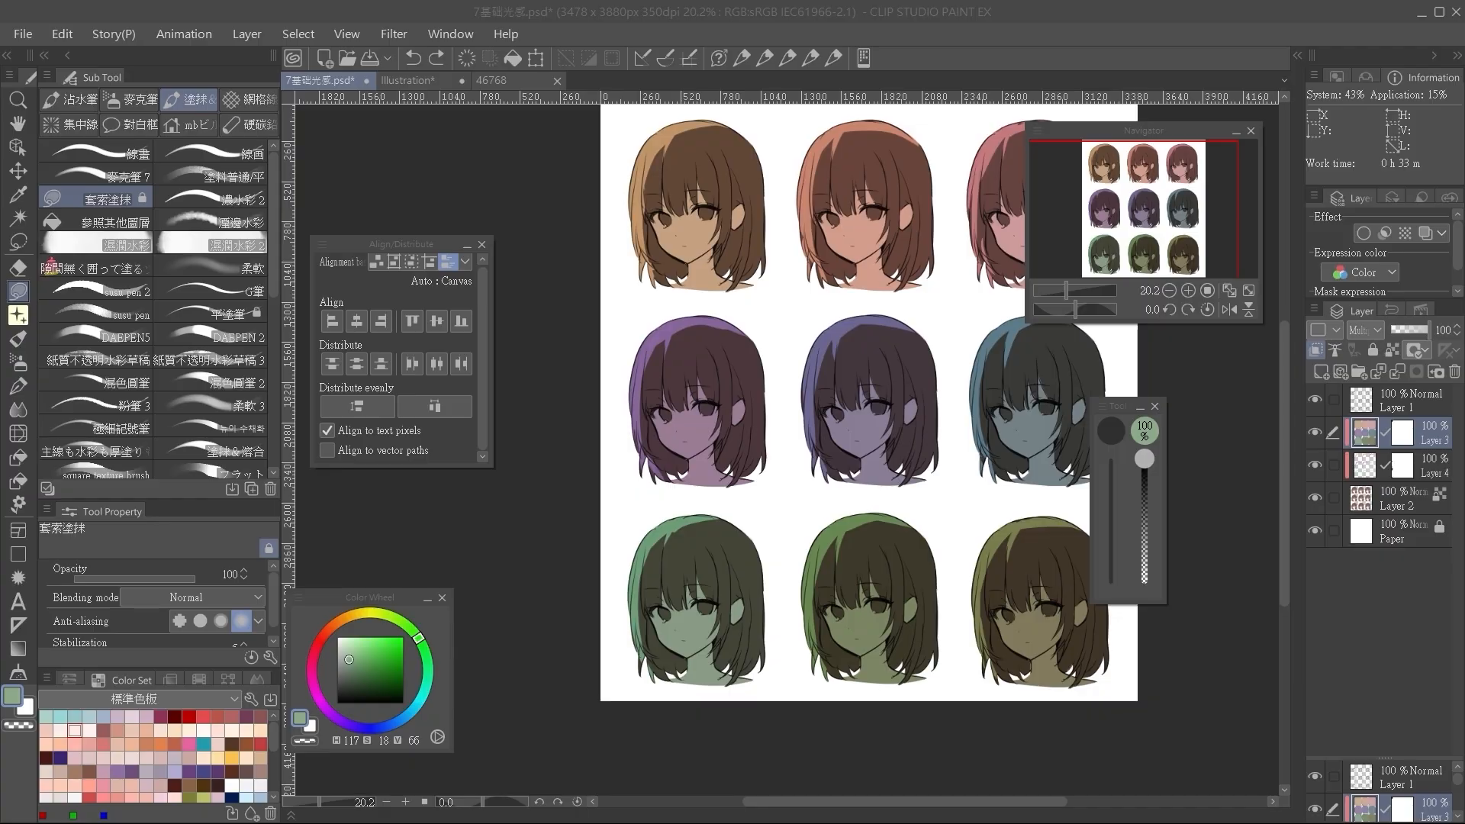
left_click(1077, 310)
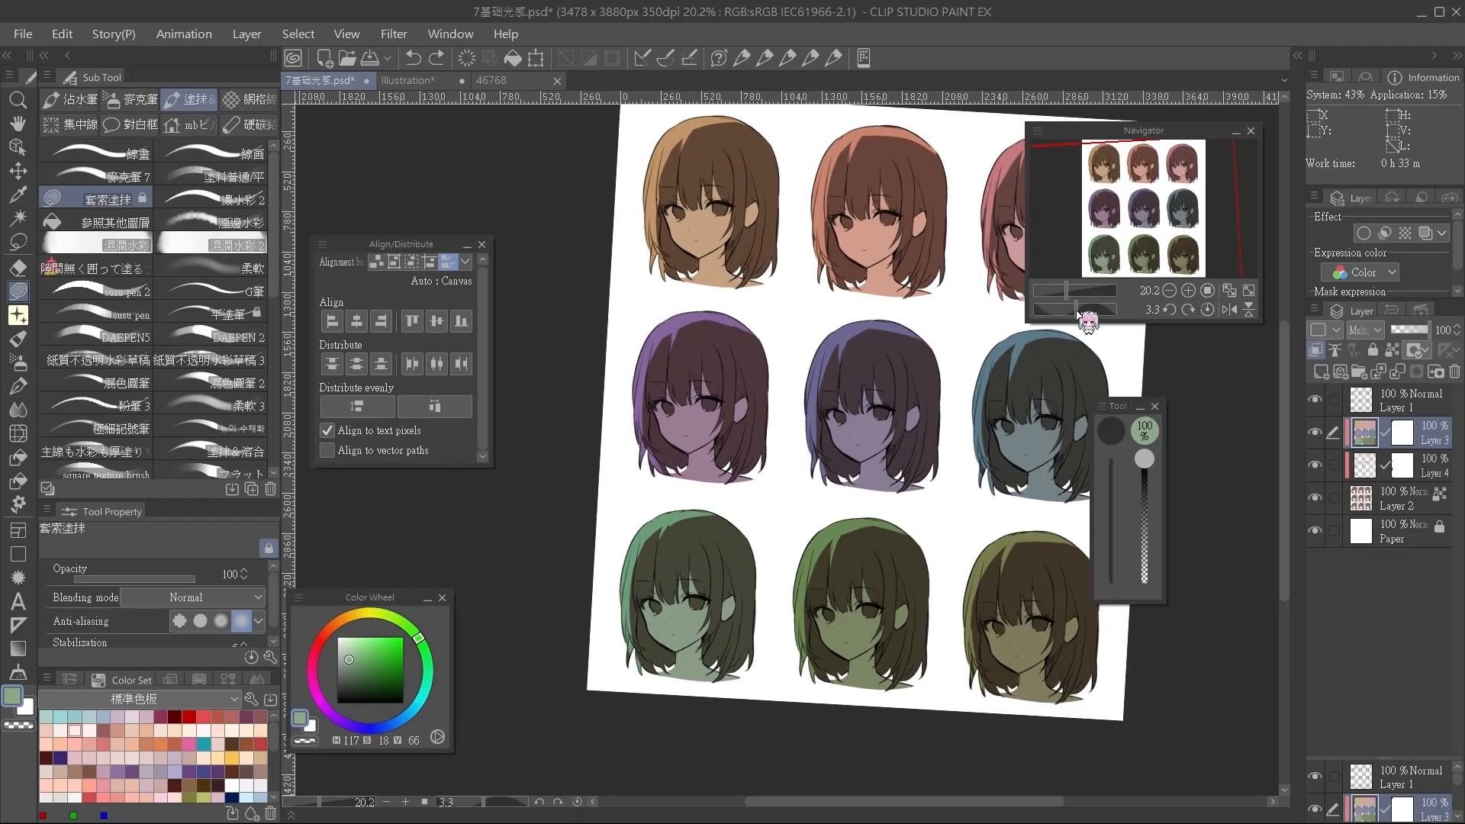
Straighten the canvas to 0° and examine the shadow and light colours on the bottom row's green and yellow heads up close.
left_click(1206, 310)
scroll(1033, 386, "up", 3)
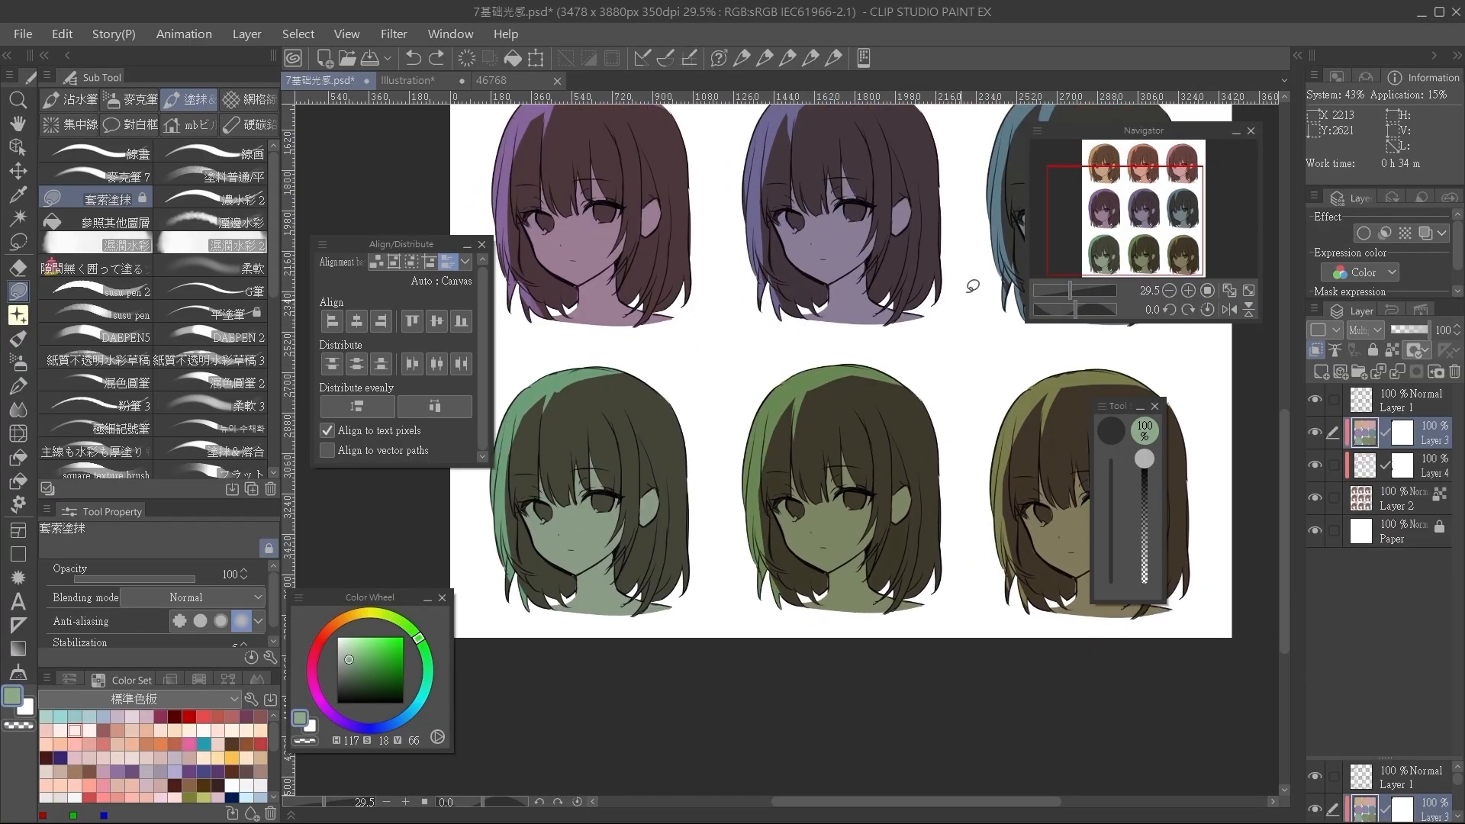
scroll(972, 286, "up", 3)
mouse_move(1045, 439)
left_mouse_down()
mouse_move(1003, 432)
mouse_move(987, 409)
mouse_move(1039, 427)
mouse_move(1003, 430)
left_mouse_up()
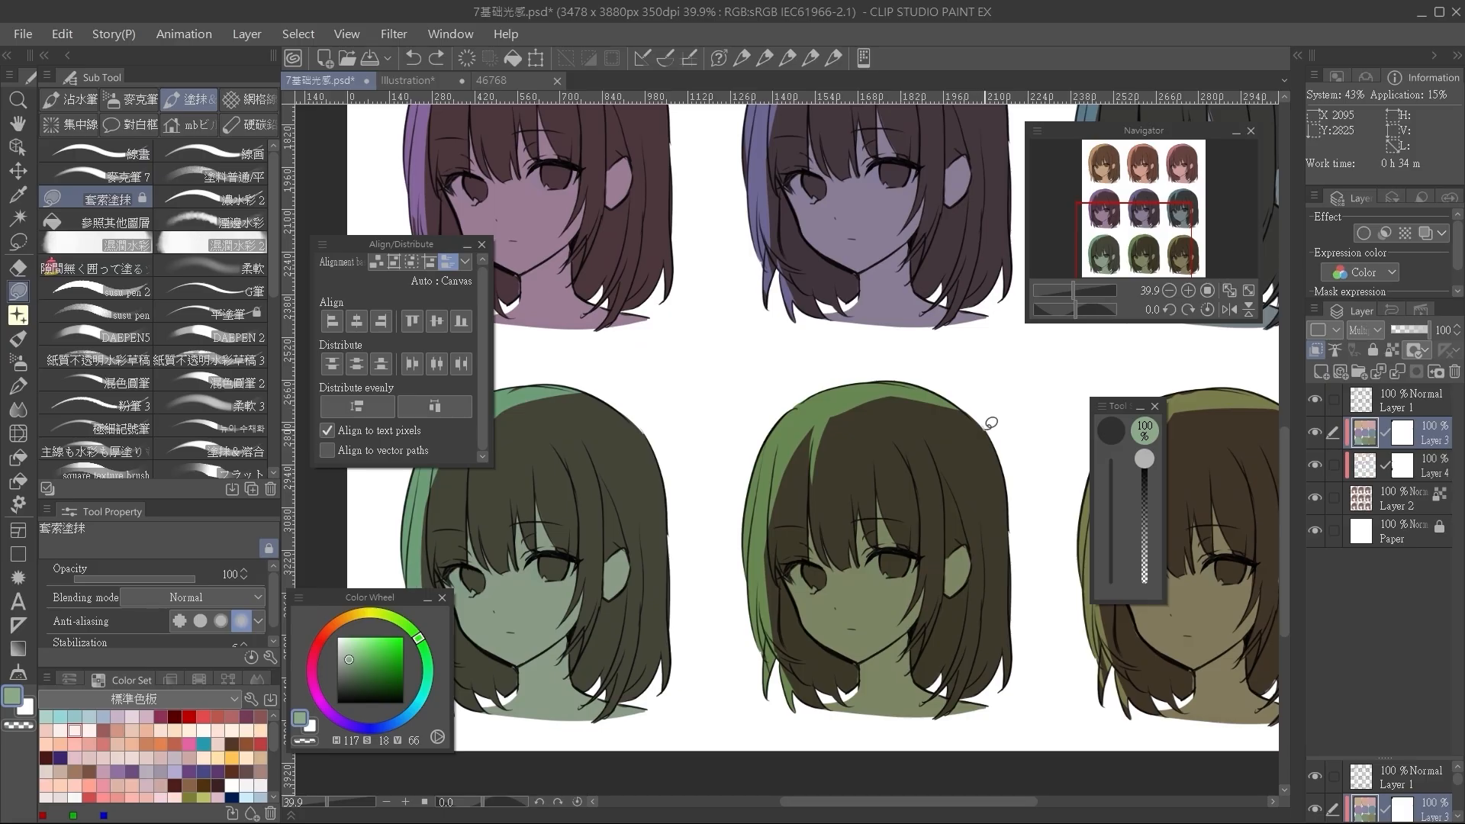
left_click_drag(1030, 435, 987, 425)
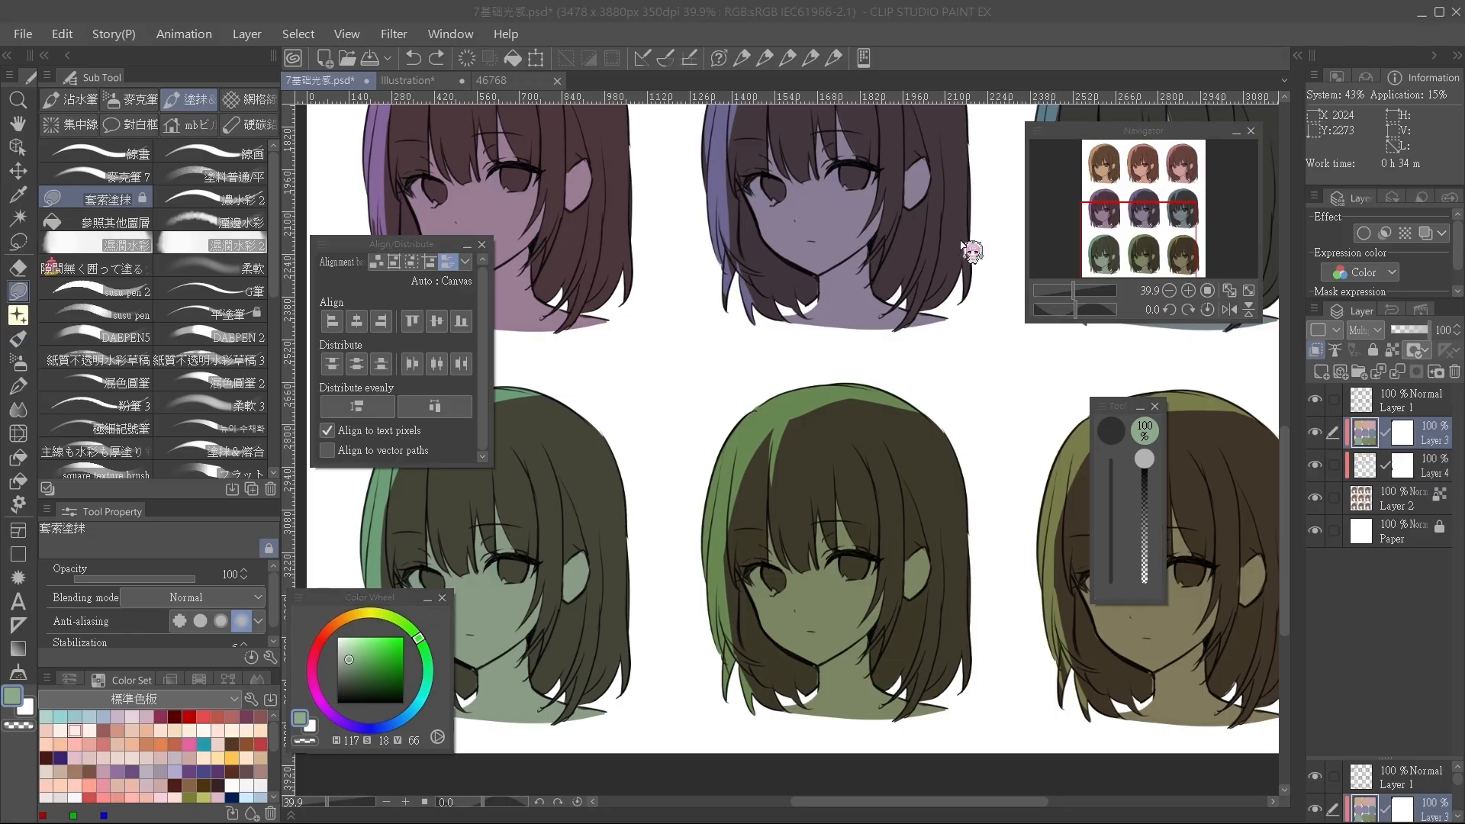
left_click_drag(1175, 257, 1202, 245)
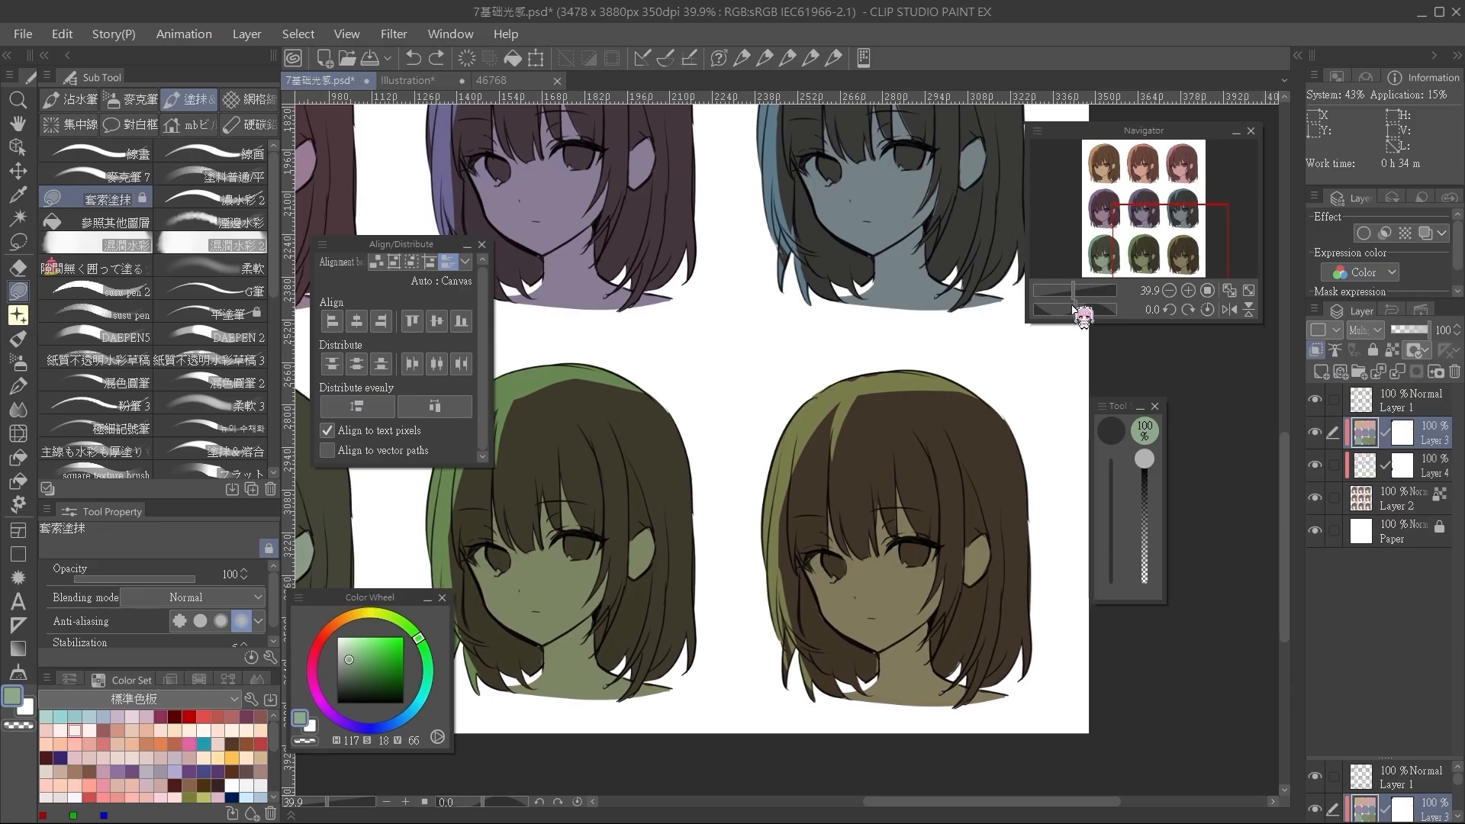
scroll(1087, 303, "down", 3)
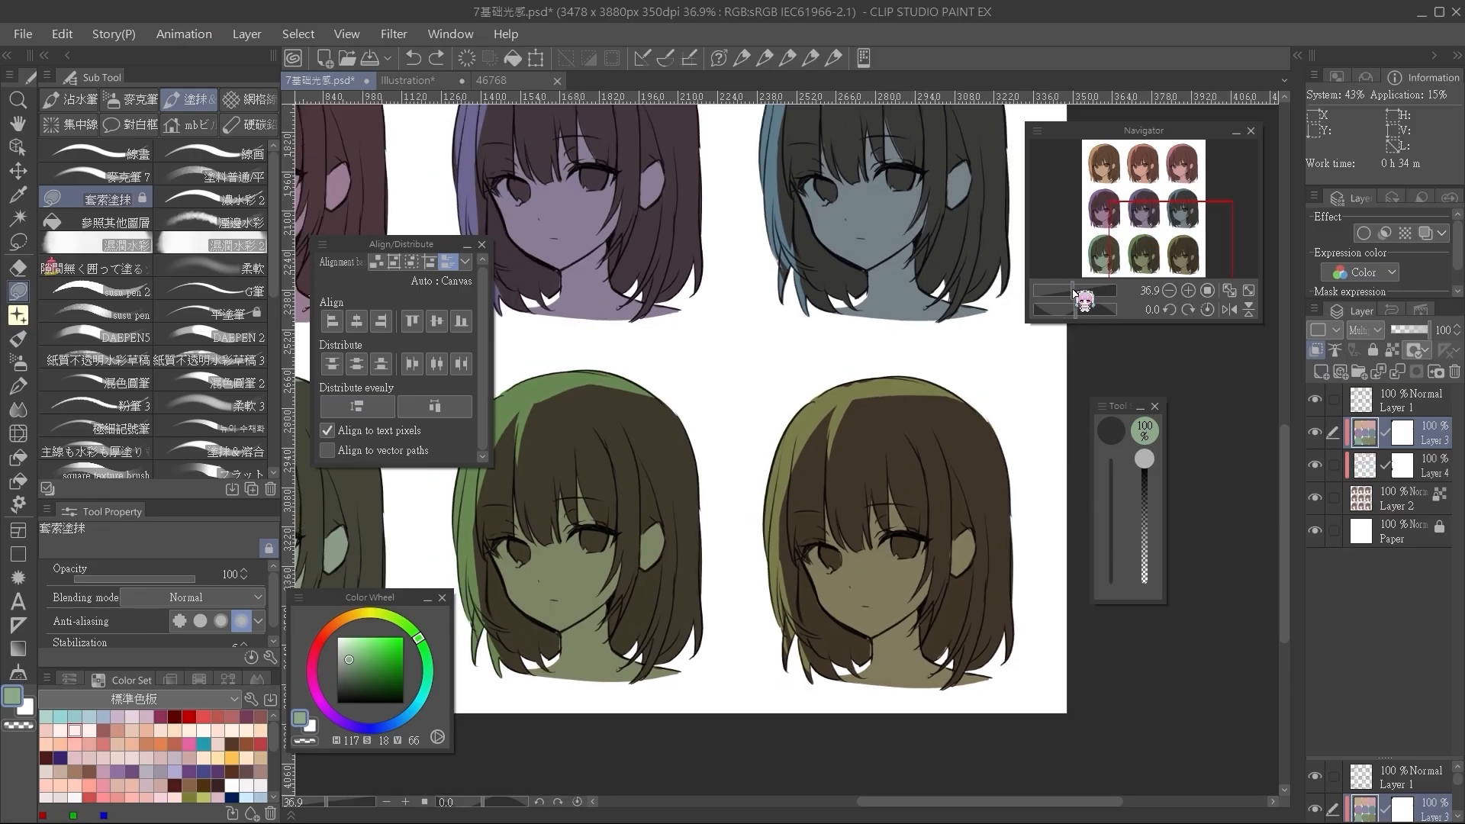
left_click_drag(1148, 221, 1136, 229)
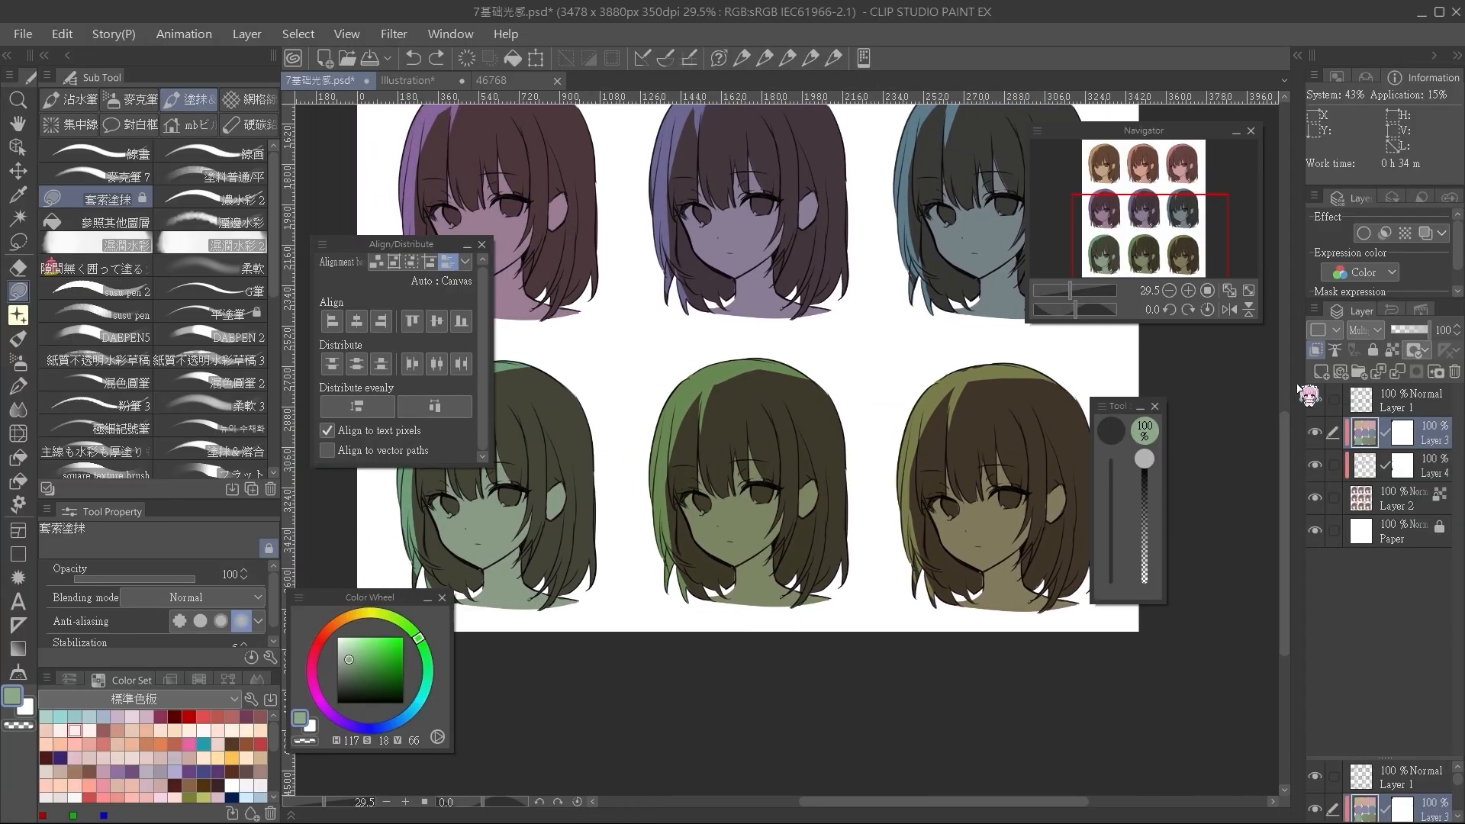
scroll(1164, 418, "down", 1)
left_click_drag(1159, 411, 1220, 400)
scroll(1220, 404, "down", 1)
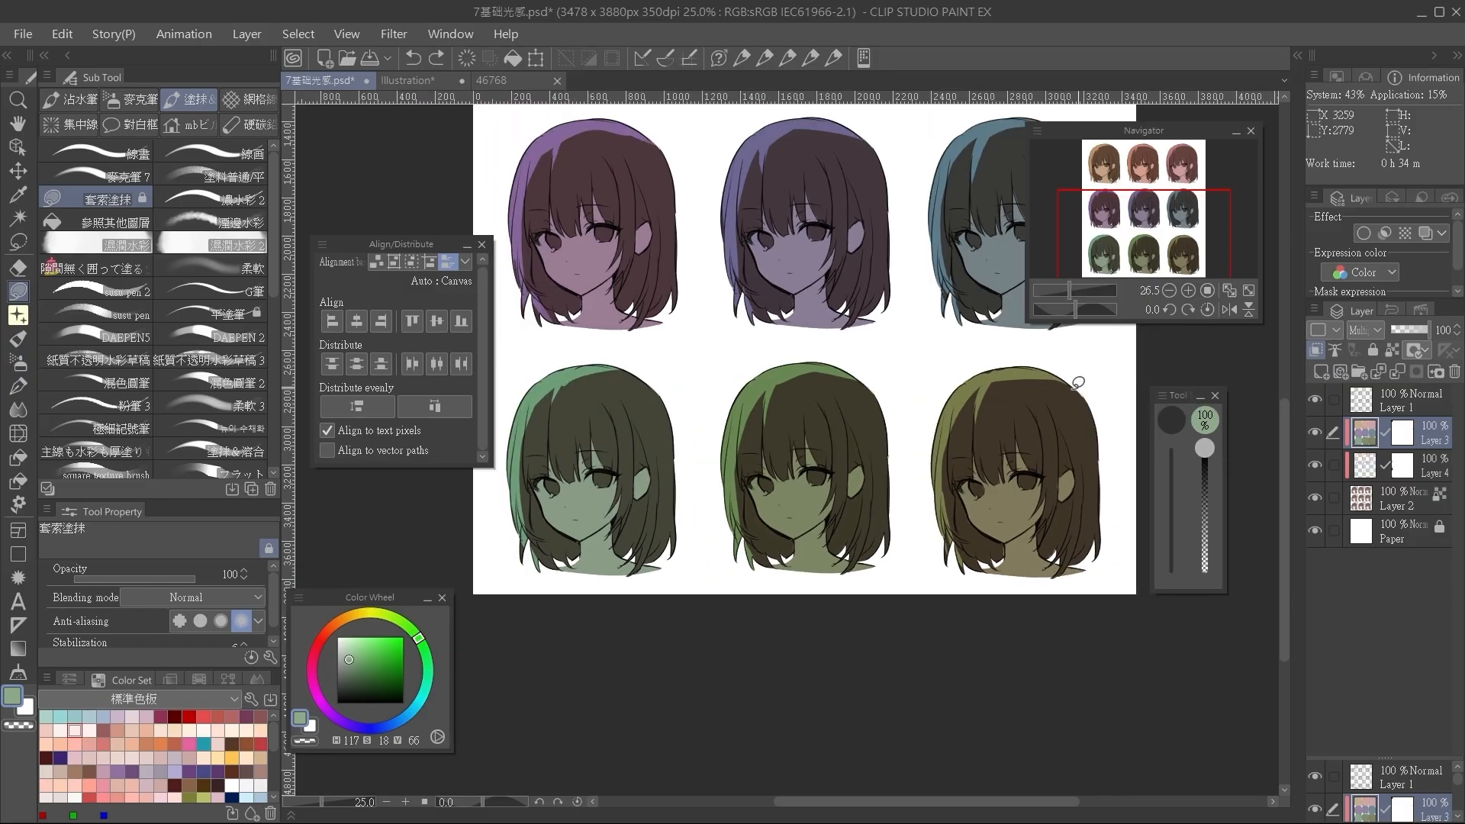
Add a new layer above Layer 3 and set its blending mode to Overlay.
left_click(1321, 372)
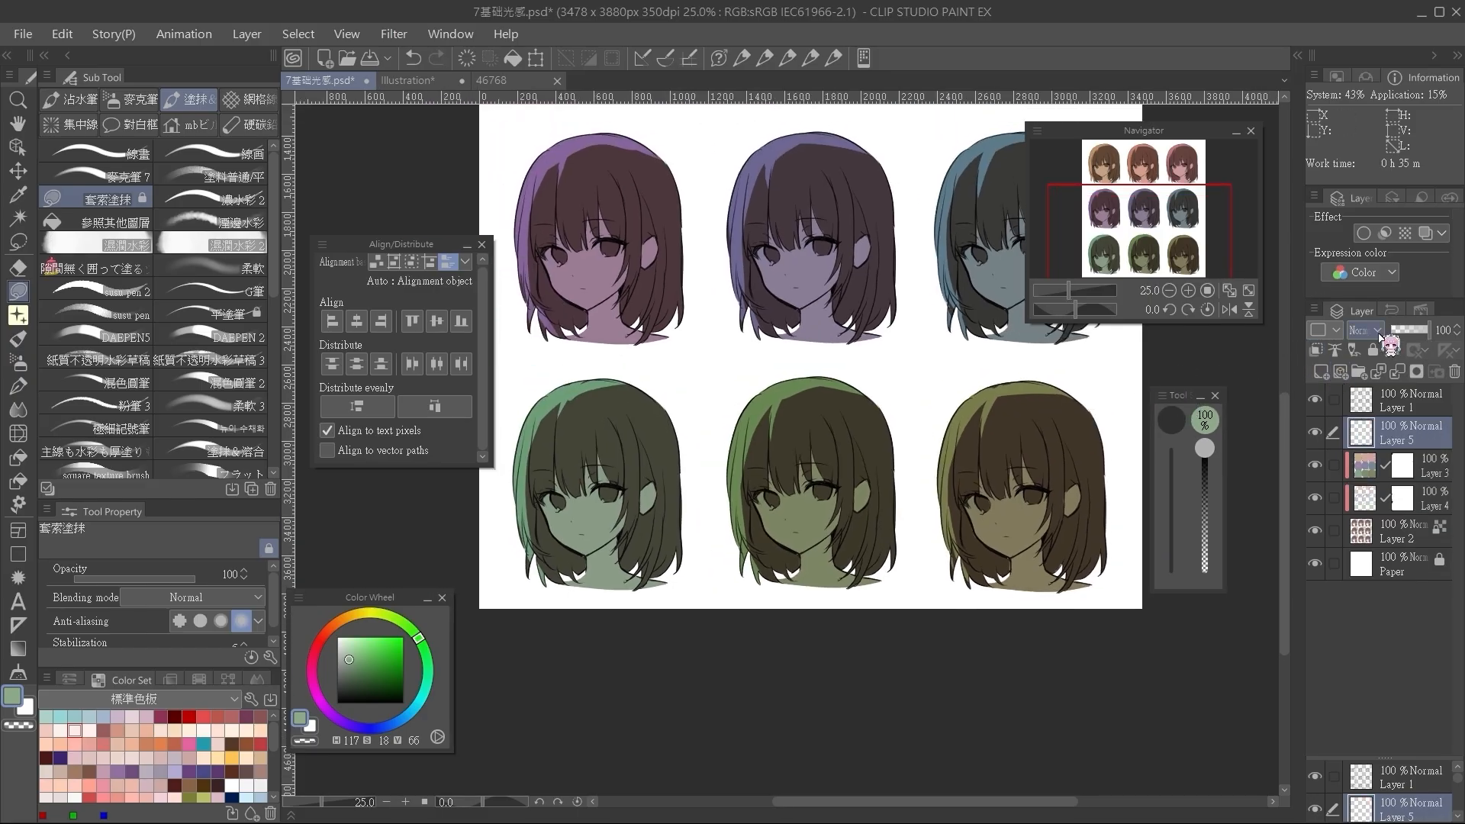
left_click(1377, 331)
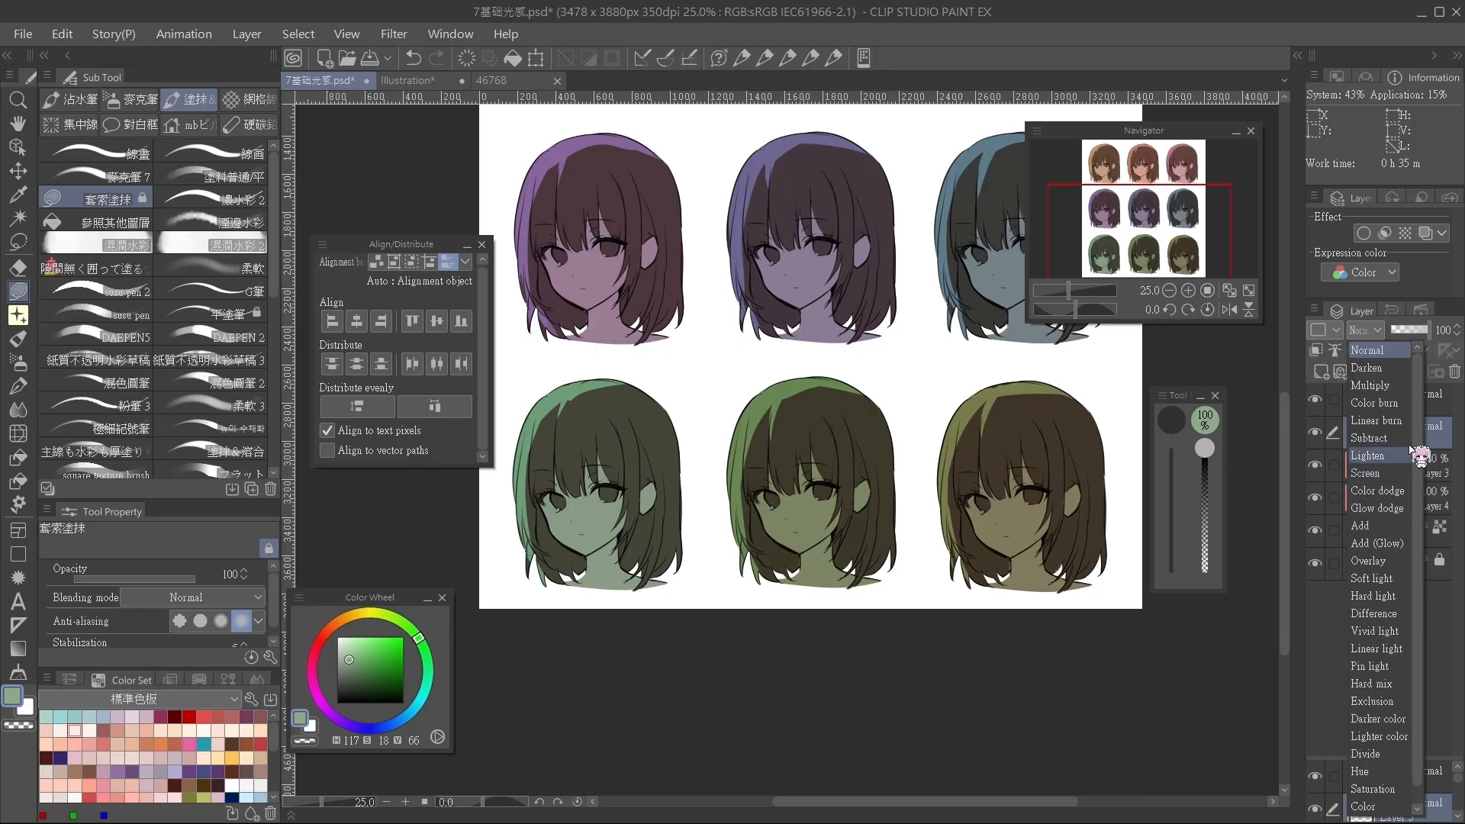
left_click(1369, 561)
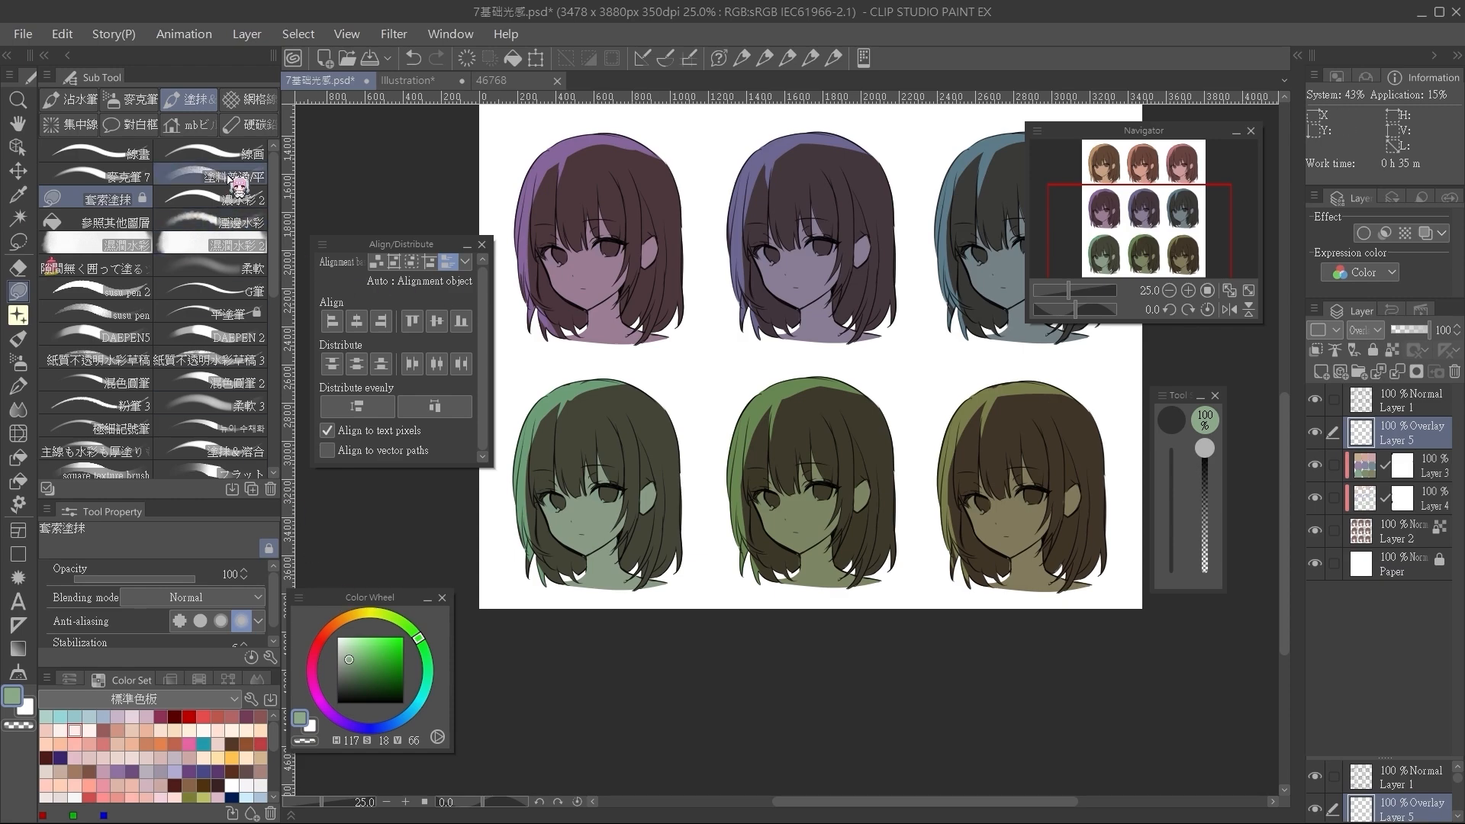
Brush light orange (H 23, S 38, V 92) over the bottom row's first head with the soft 柔軟 brush at 1200 px.
left_click(244, 271)
left_click(334, 623)
left_click(360, 641)
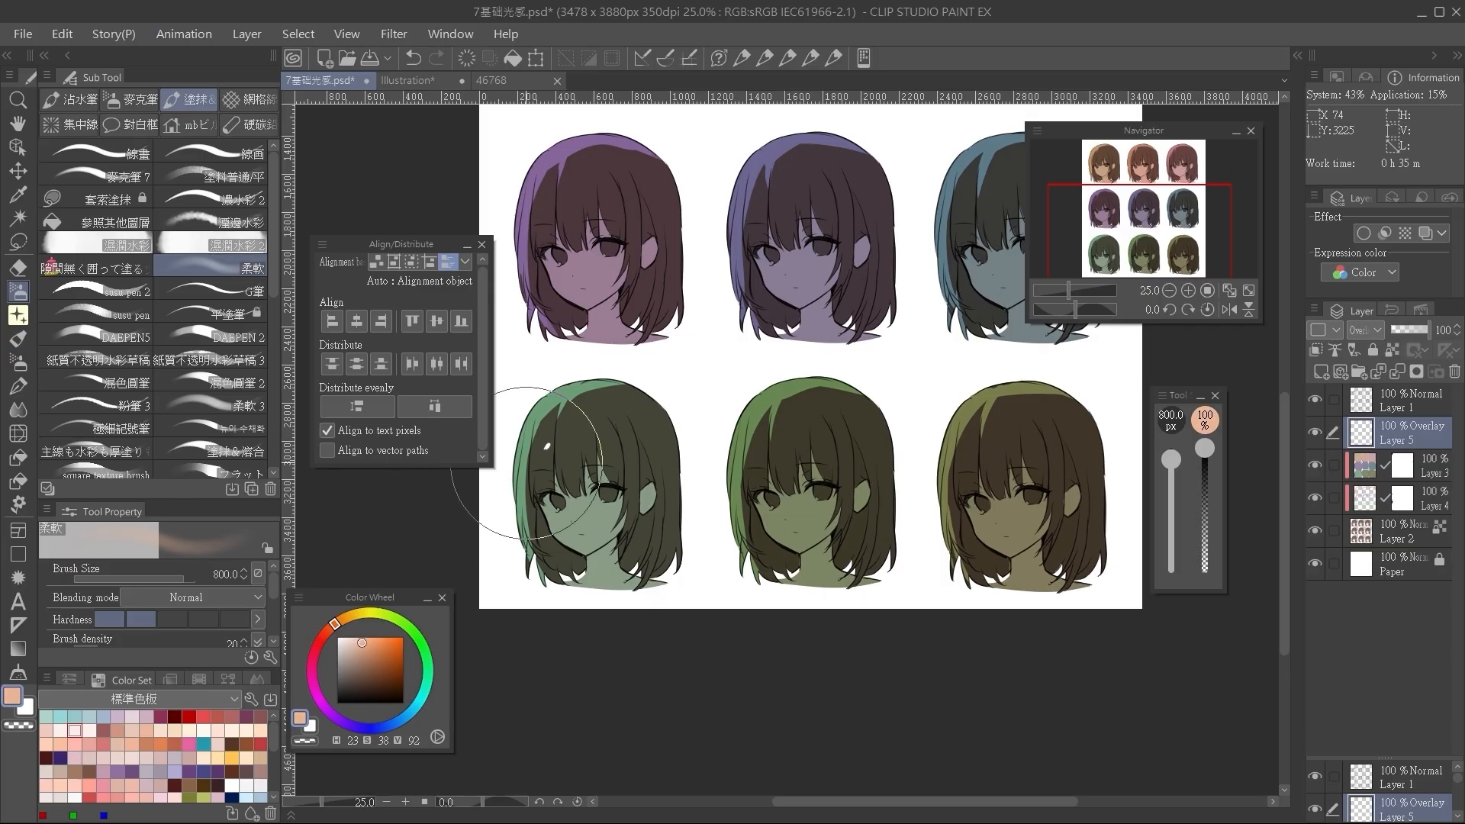
left_click_drag(680, 430, 843, 419)
left_click_drag(744, 488, 733, 505)
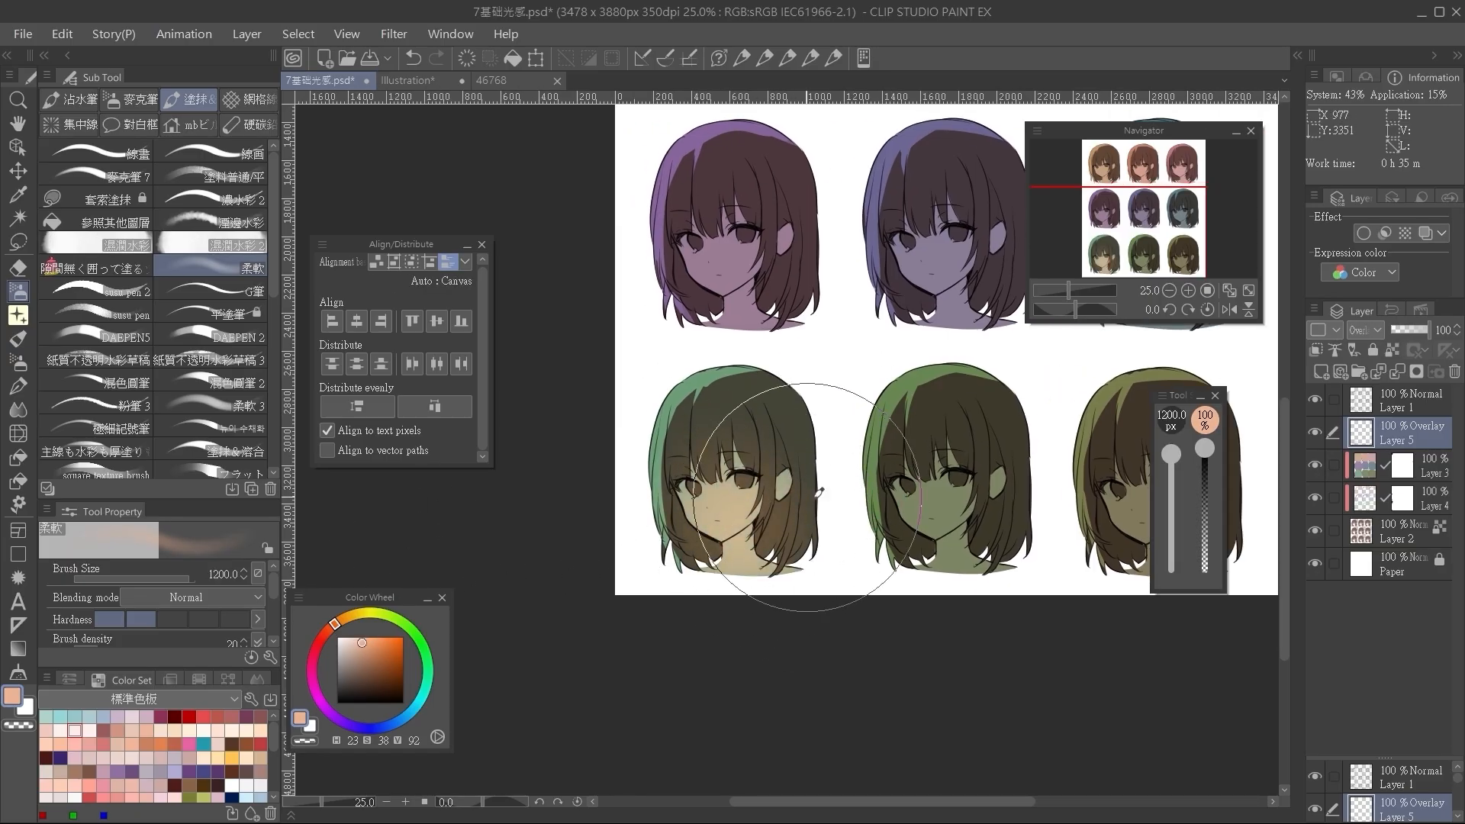
key("ctrl+z")
key("bracketright")
key("bracketright")
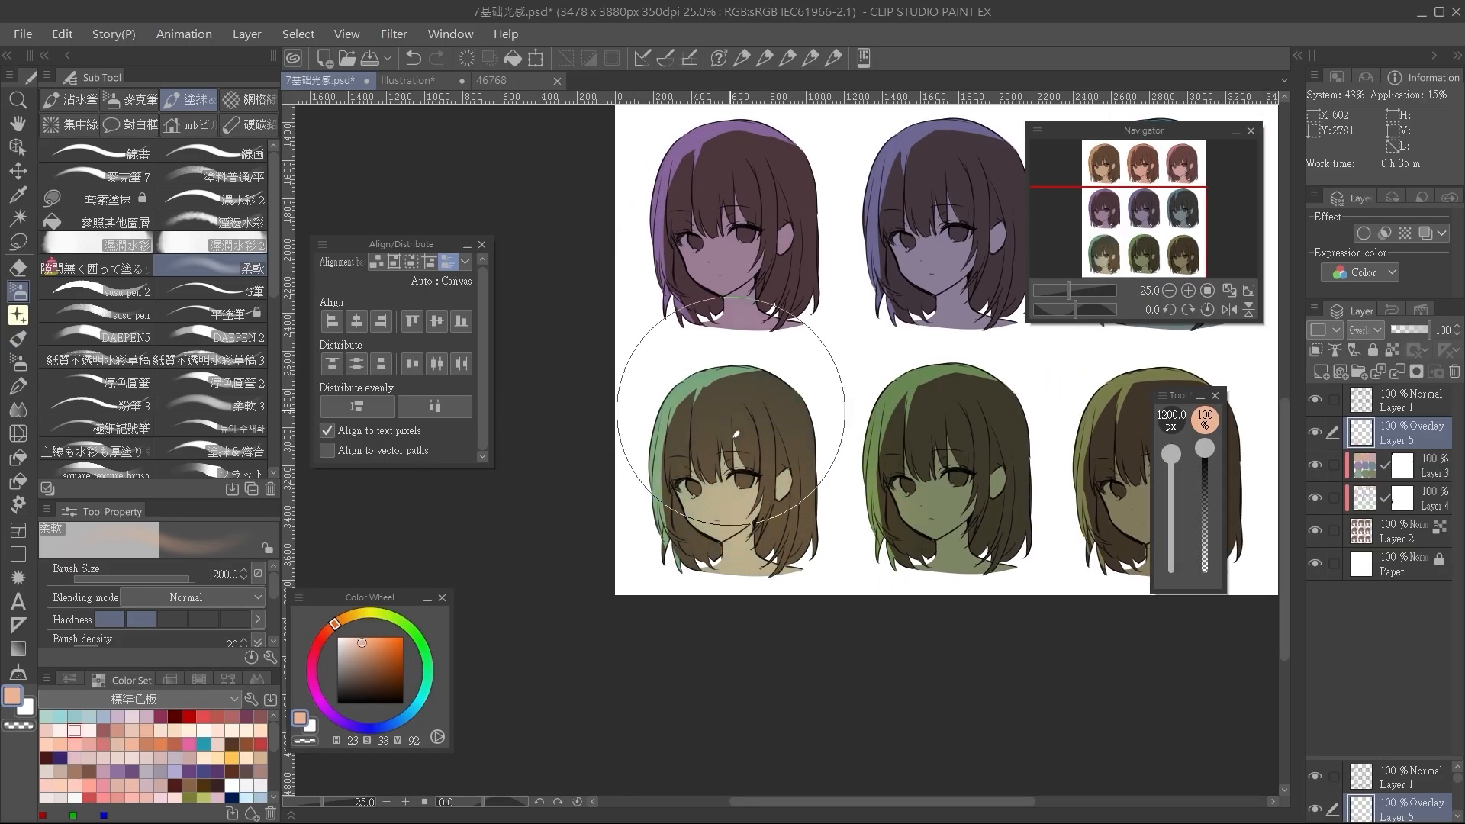
Extend the soft light-orange overlay across the bottom row's second and third heads with the 1200 px brush.
scroll(846, 473, "up", 2)
key("bracketleft")
key("bracketleft")
key("bracketright")
key("bracketright")
left_click_drag(938, 488, 1014, 621)
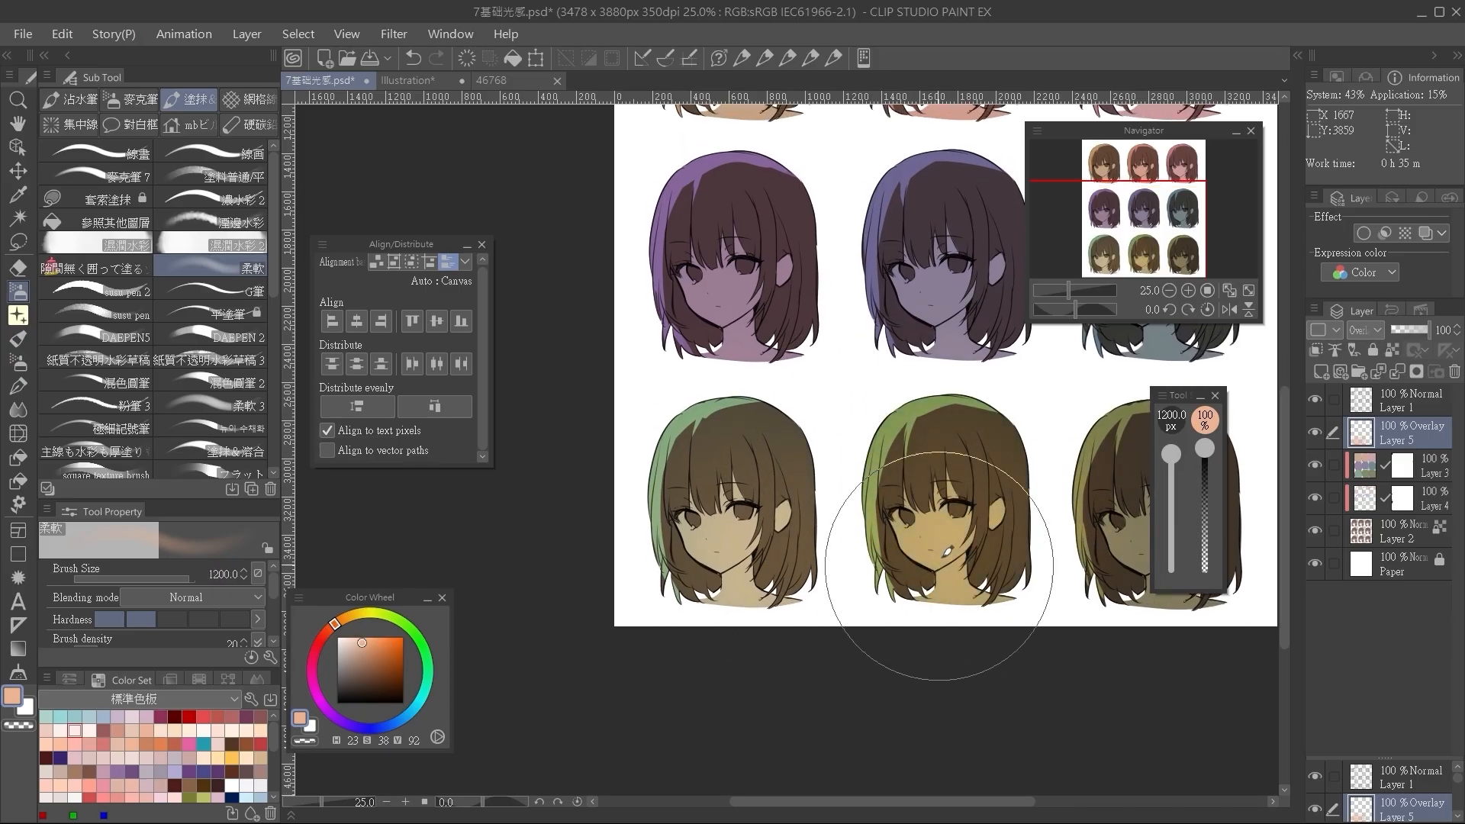
scroll(977, 549, "down", 3)
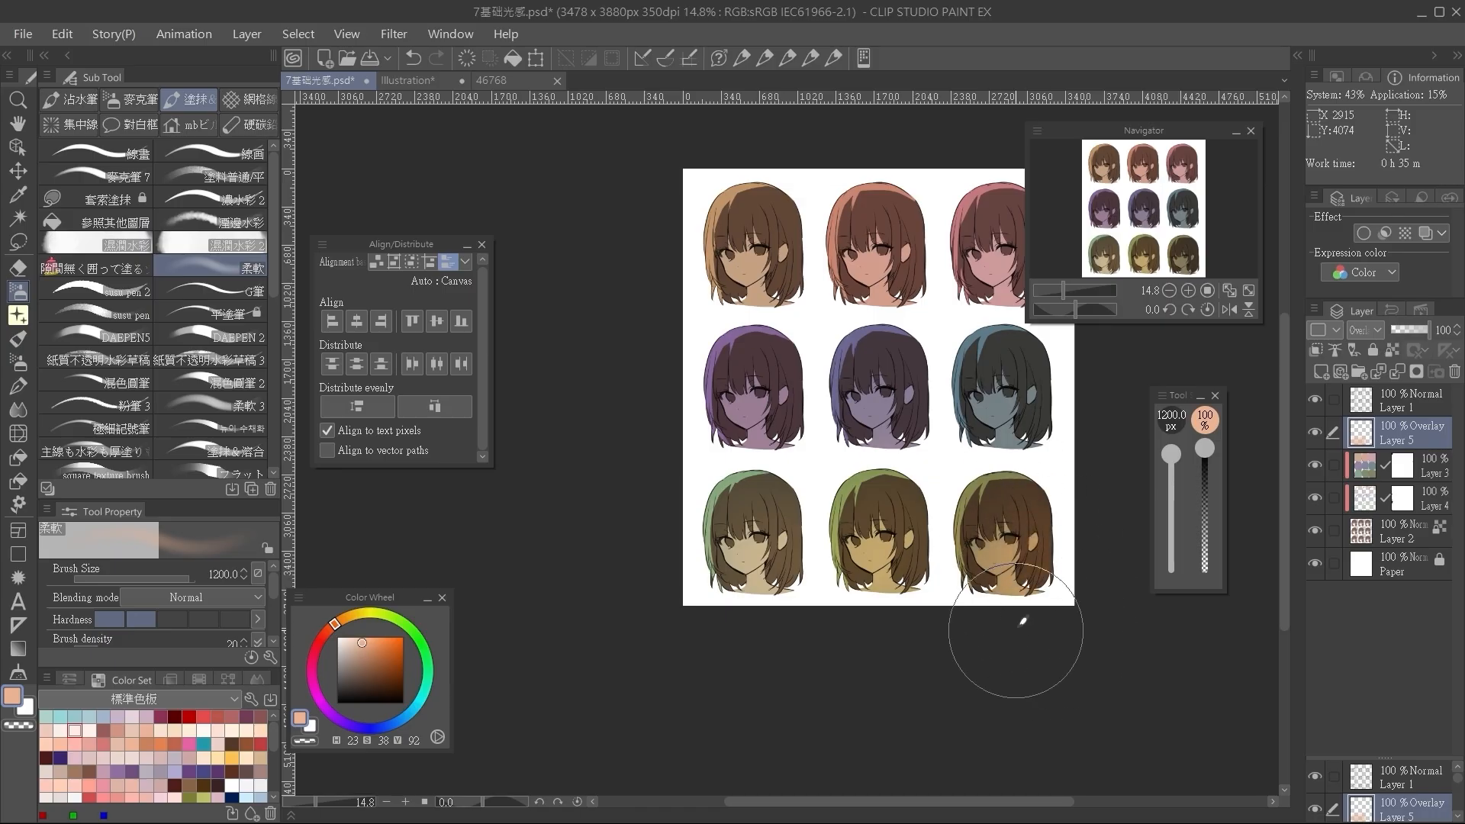
left_click_drag(984, 602, 1018, 515)
key("c")
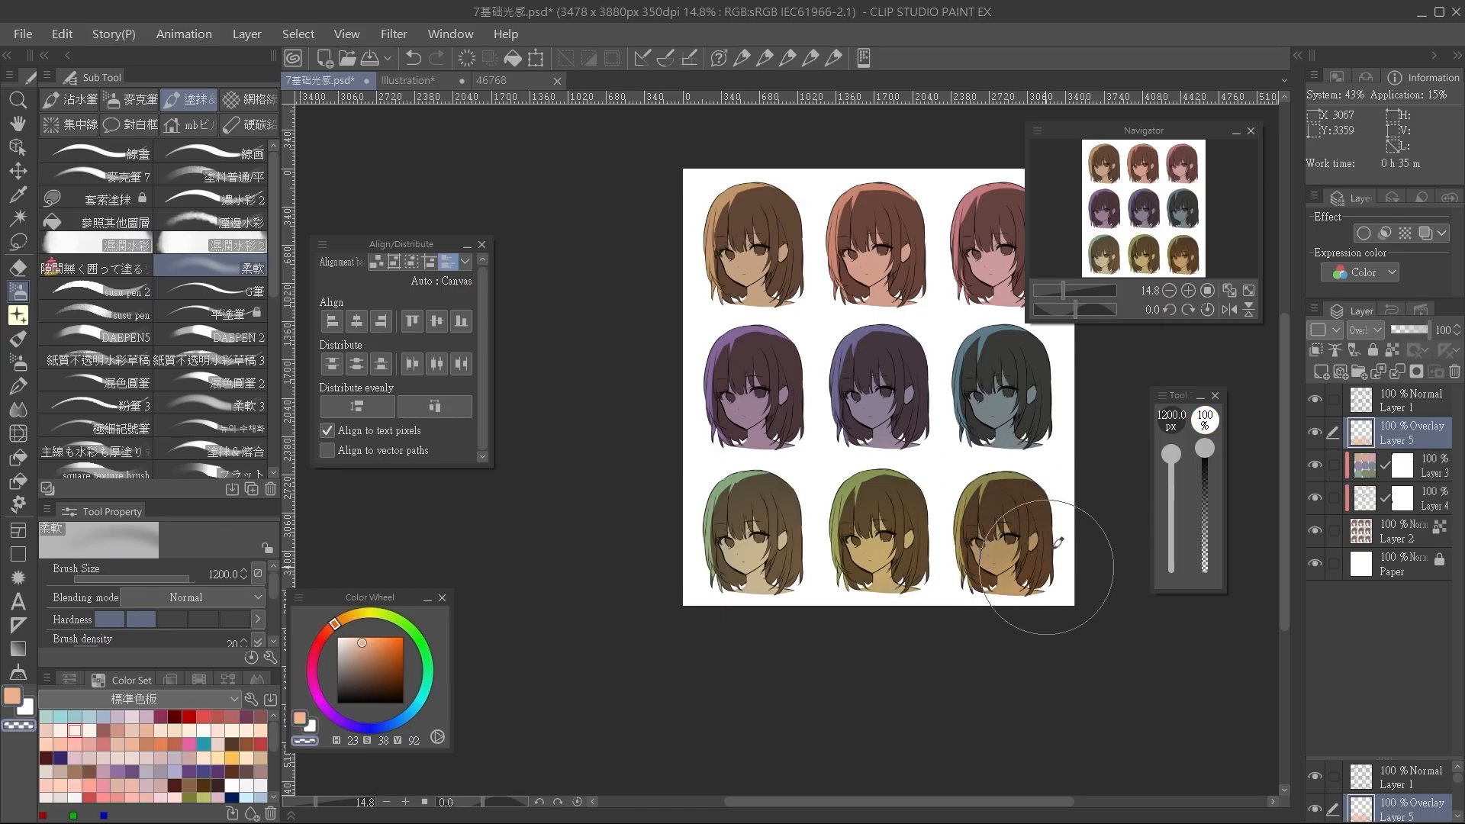
key("c")
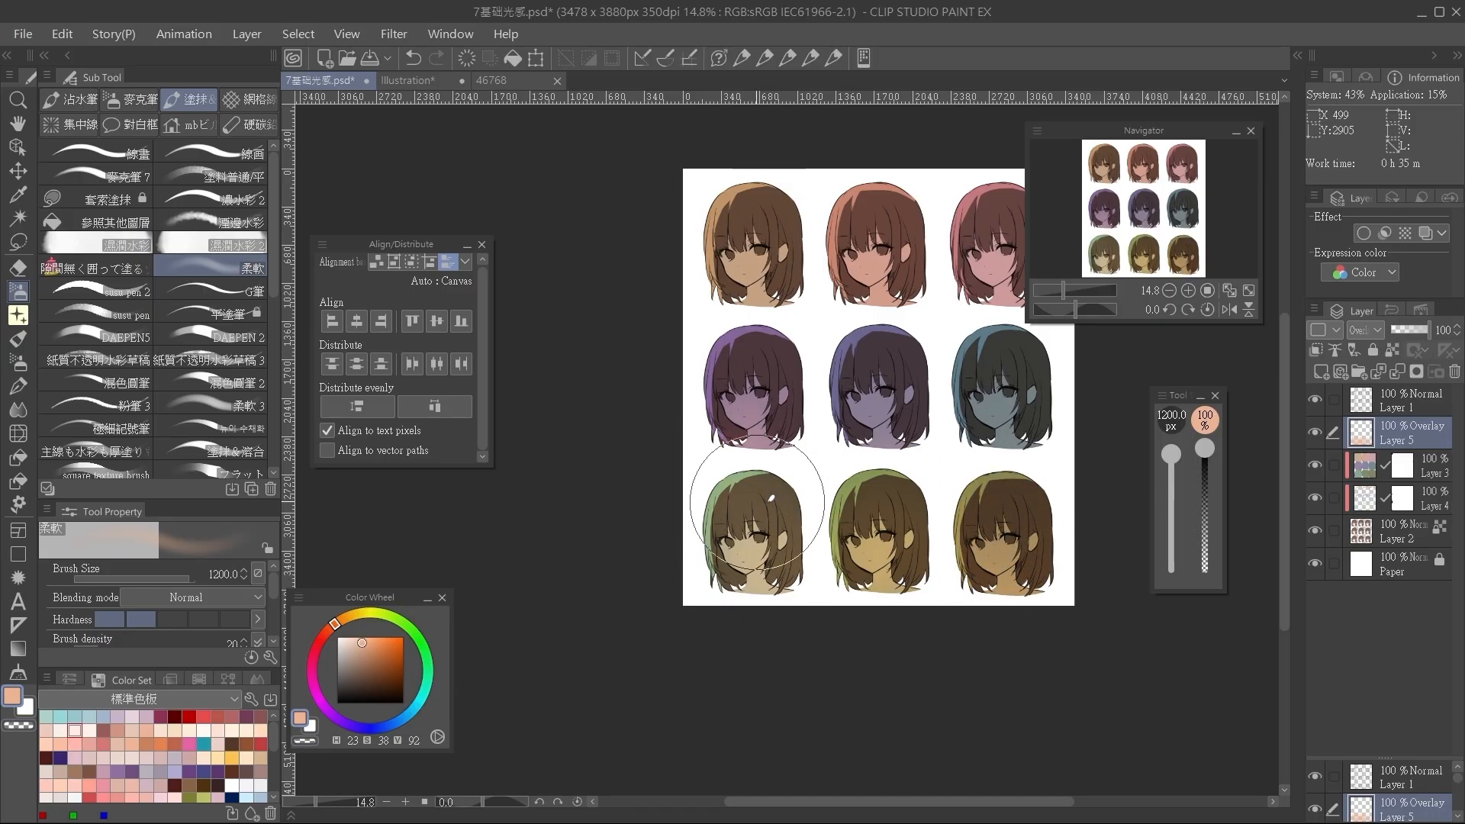
Hide and show Layer 5 repeatedly to compare the bottom row's heads with and without the orange overlay.
scroll(870, 525, "down", 1)
scroll(839, 495, "up", 3)
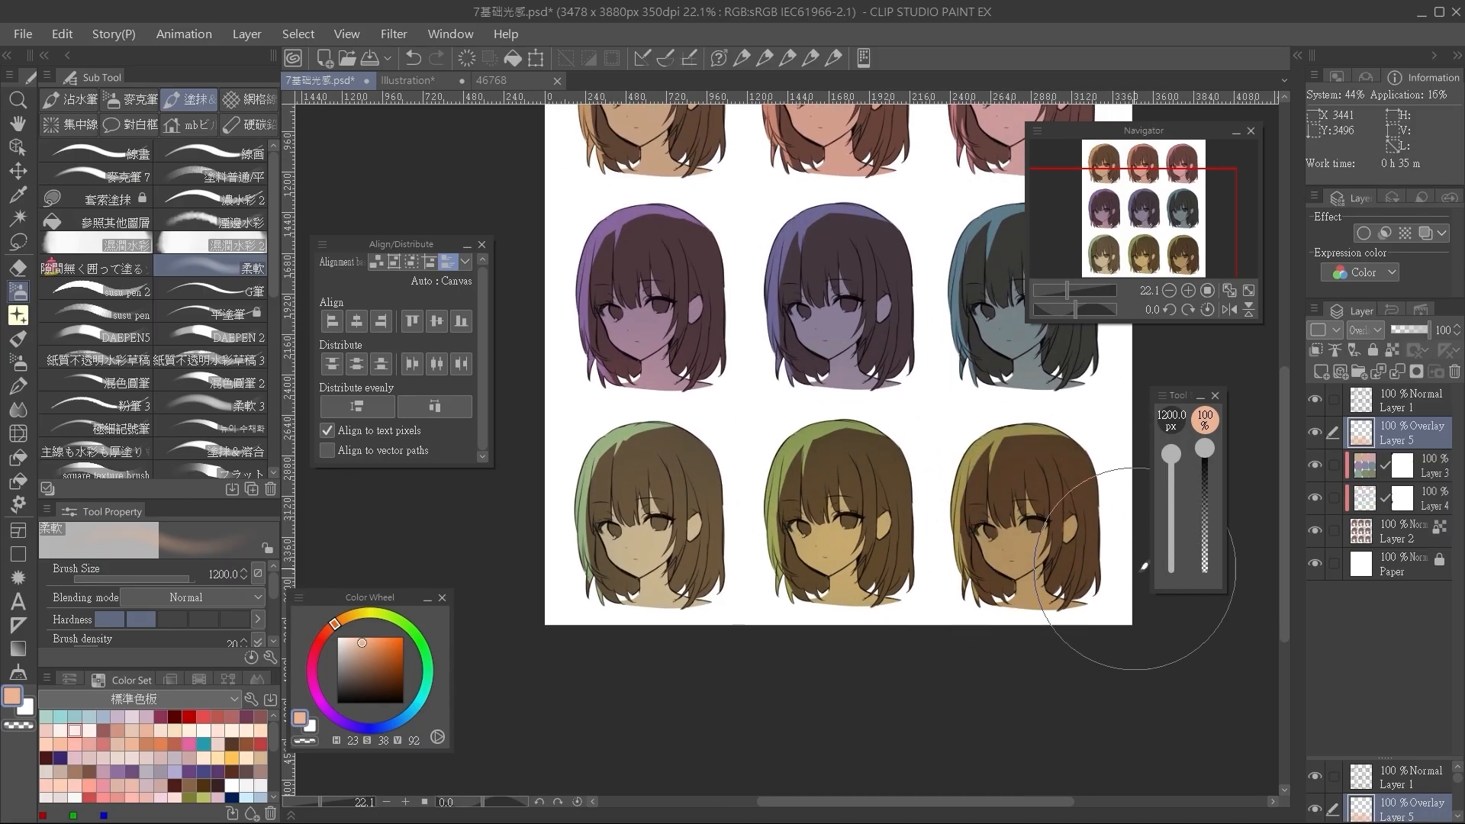
scroll(1055, 608, "down", 1)
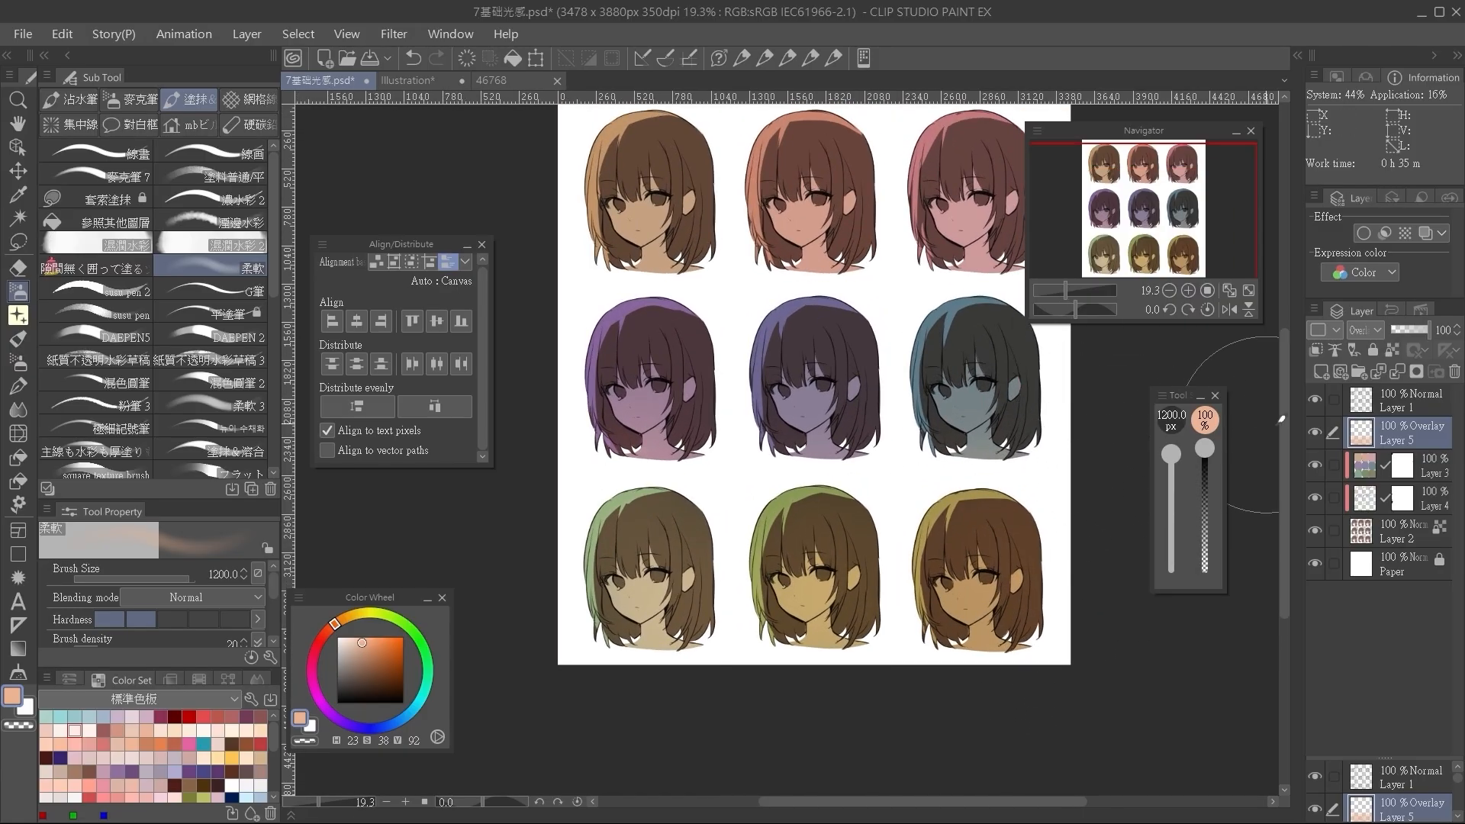
left_click(1315, 433)
scroll(1053, 523, "up", 1)
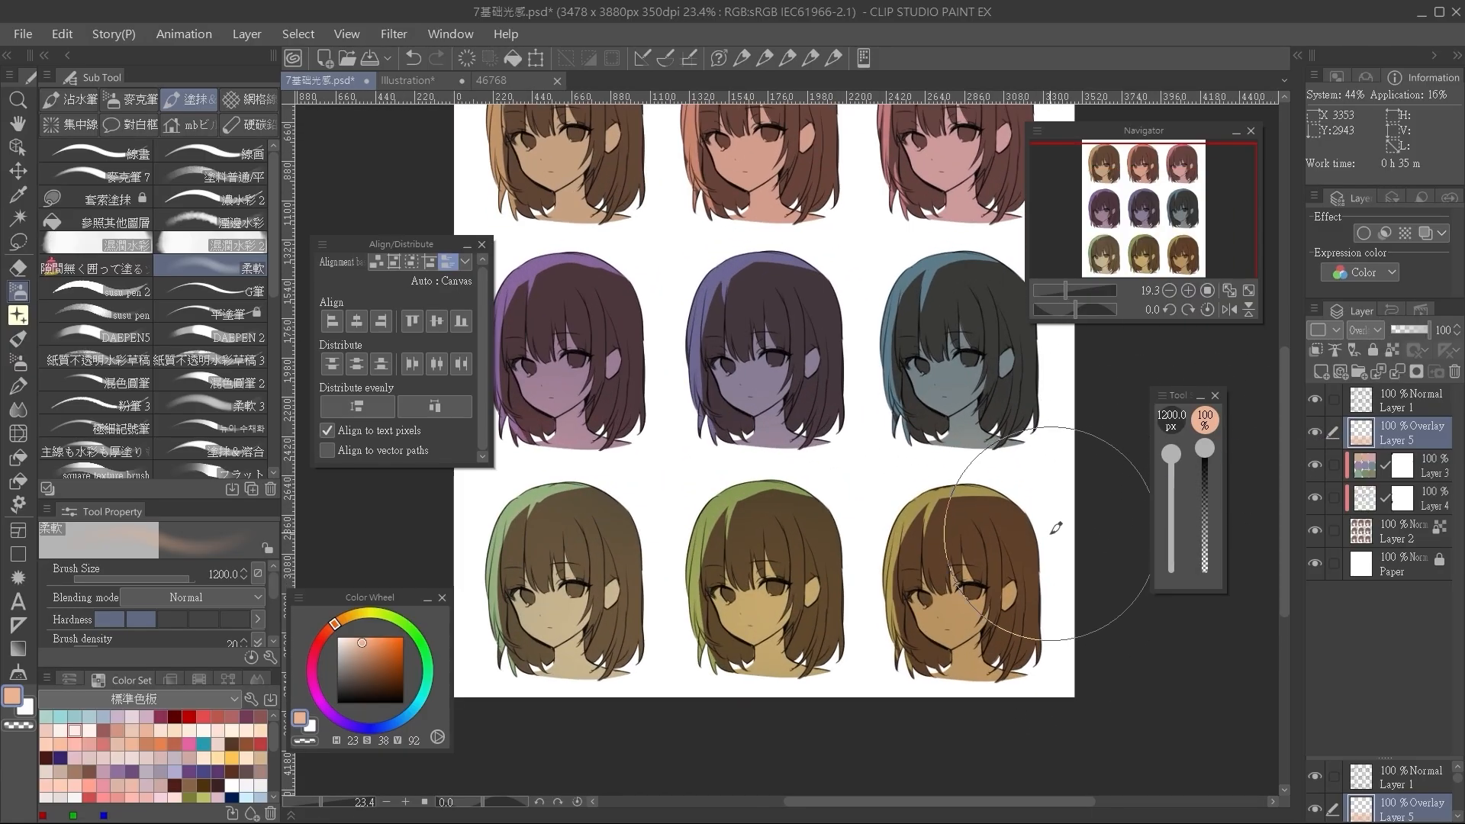
left_click(1315, 431)
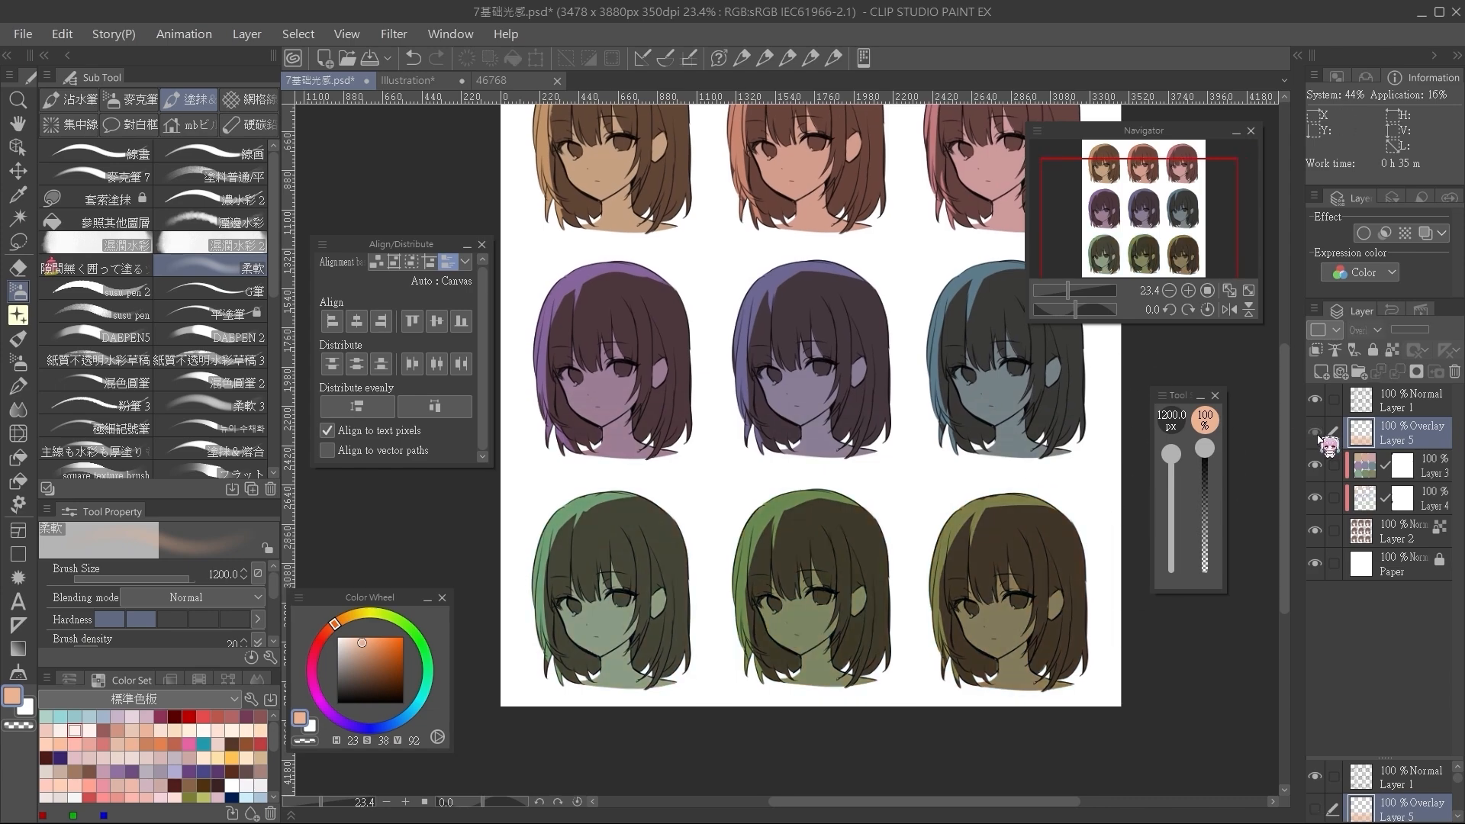
left_click(1314, 431)
scroll(1015, 534, "down", 1)
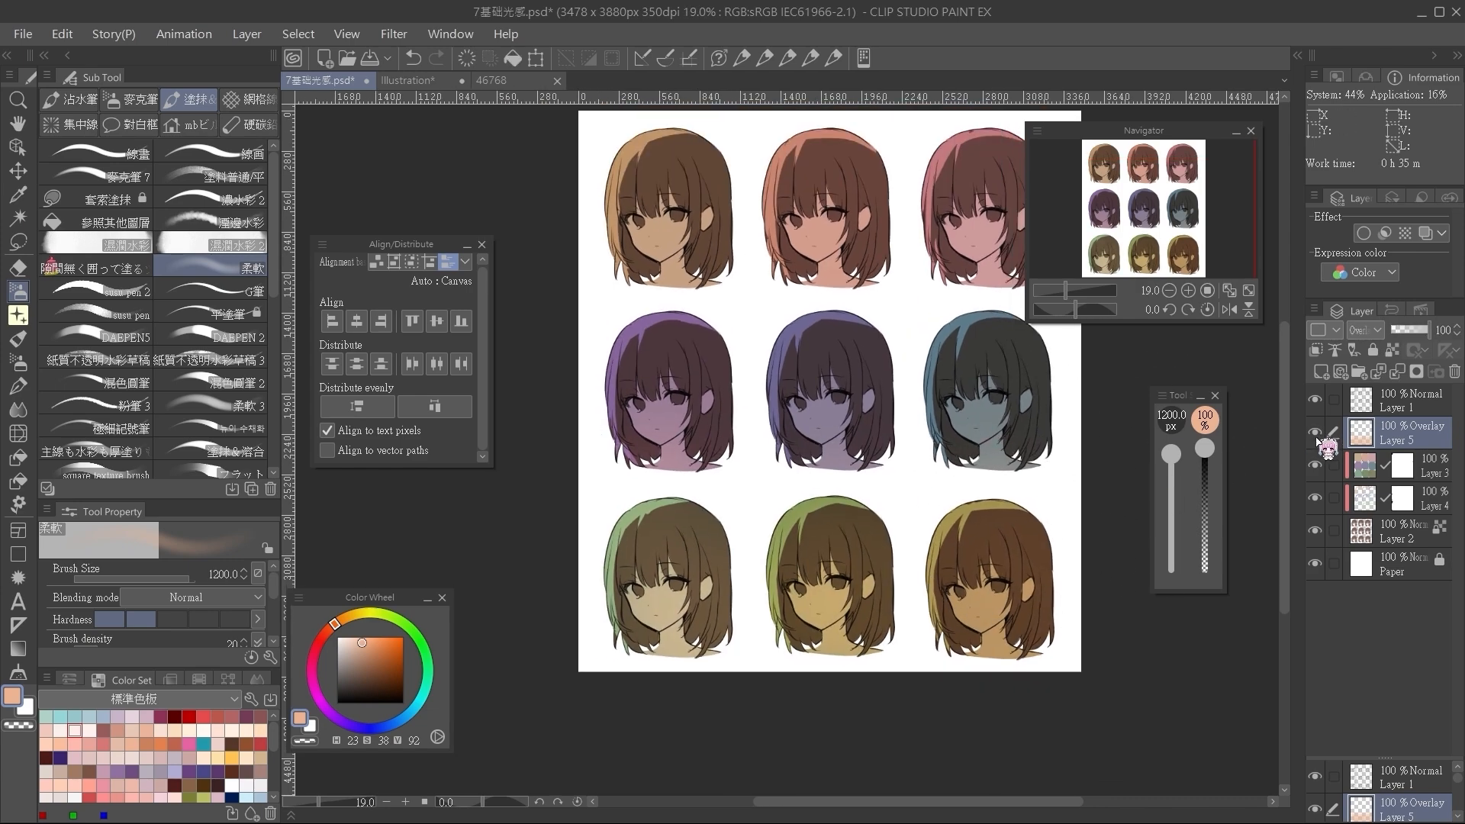
scroll(1012, 572, "up", 1)
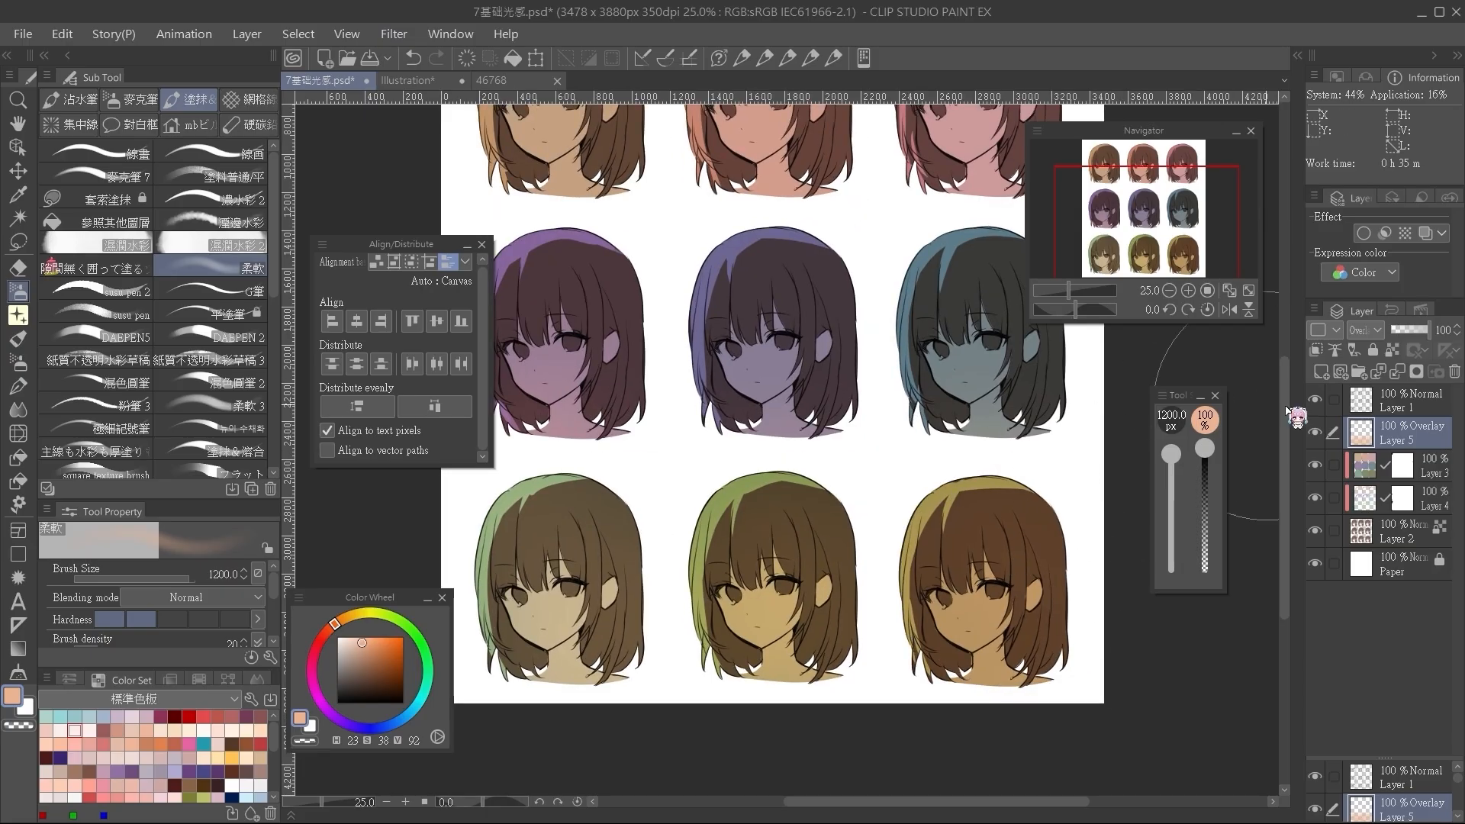
left_click(1314, 431)
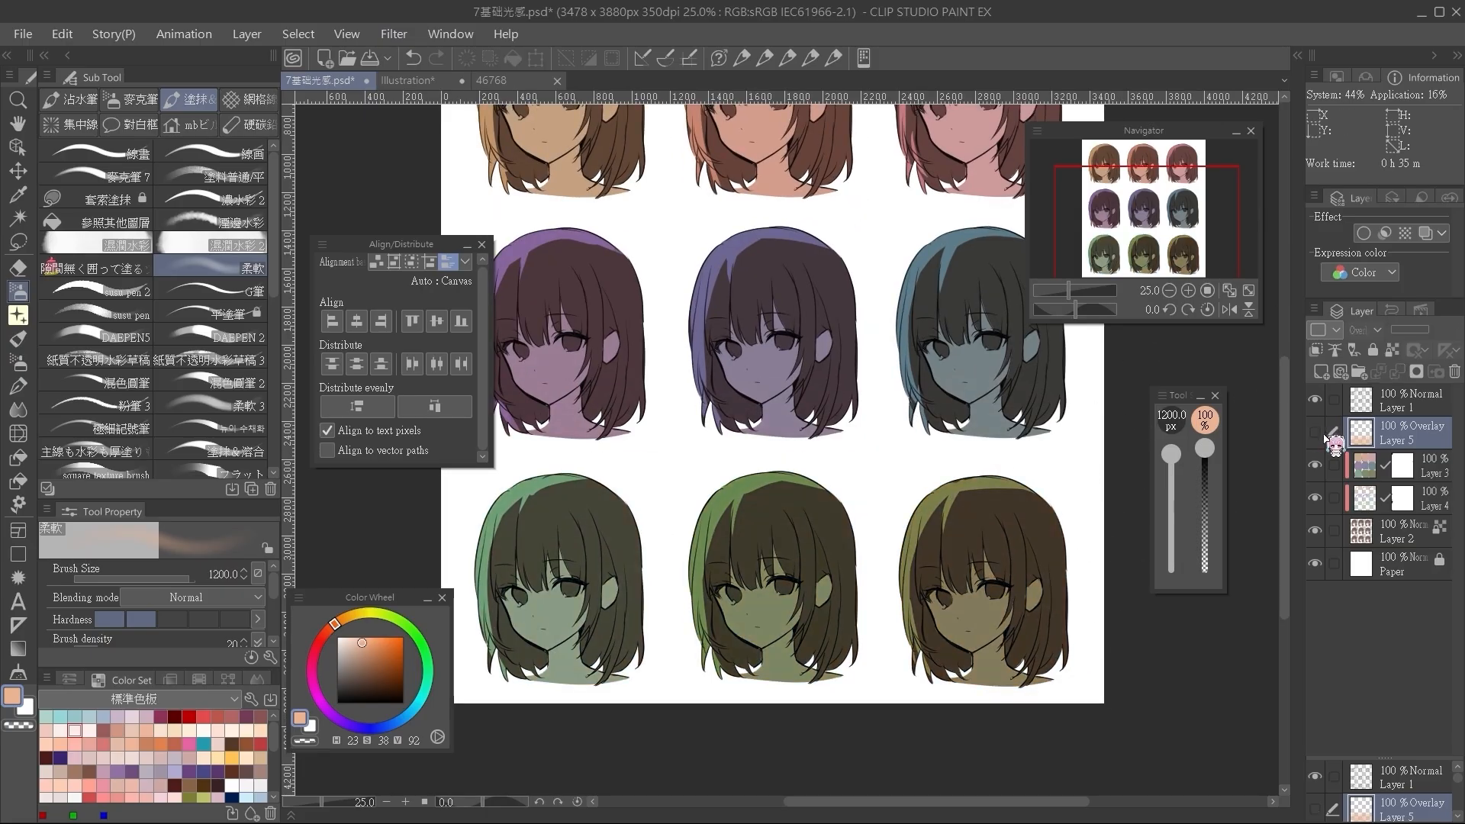
left_click(1314, 431)
scroll(1072, 576, "left", 1)
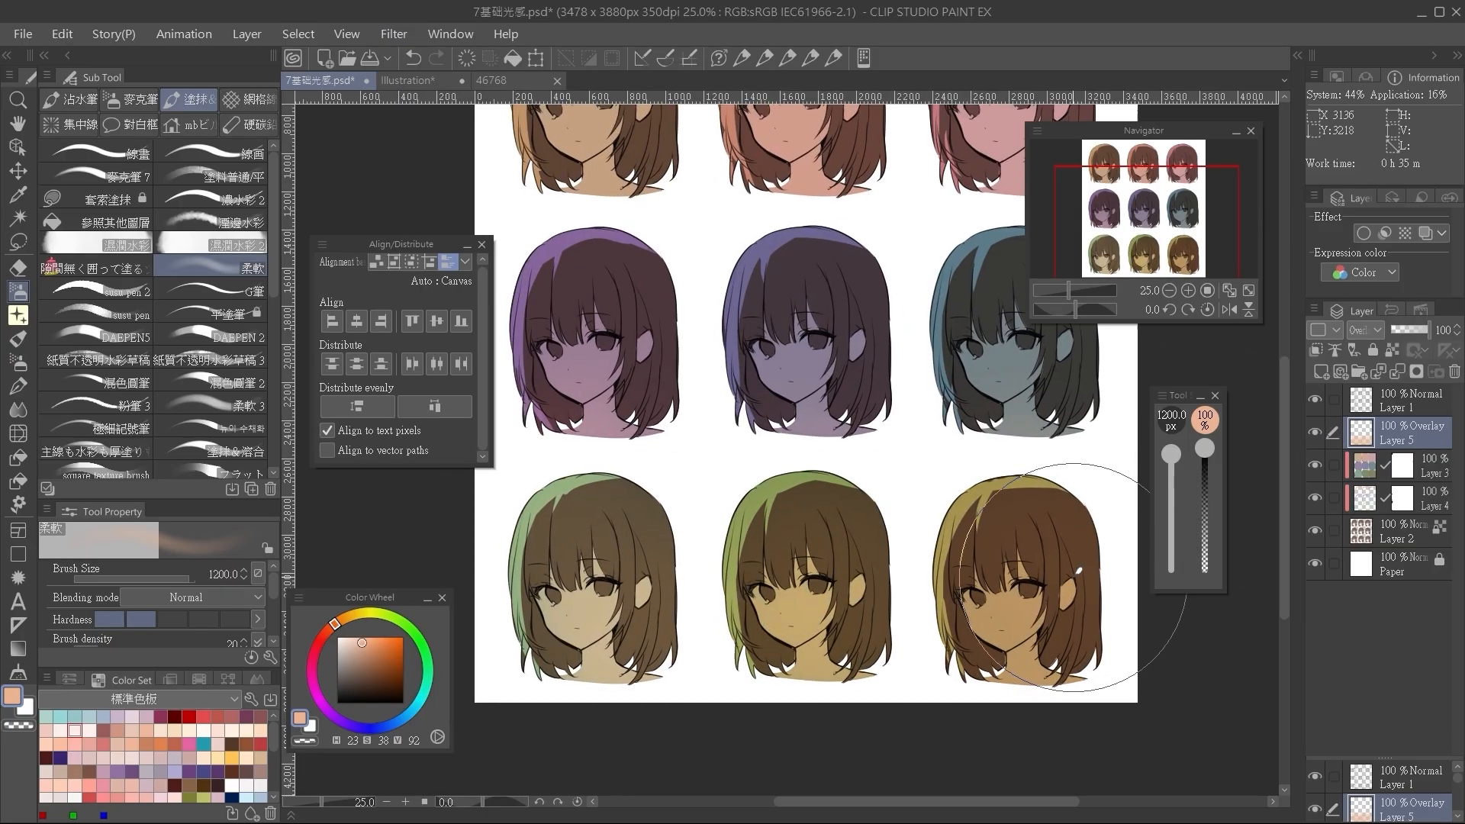
scroll(882, 621, "up", 1)
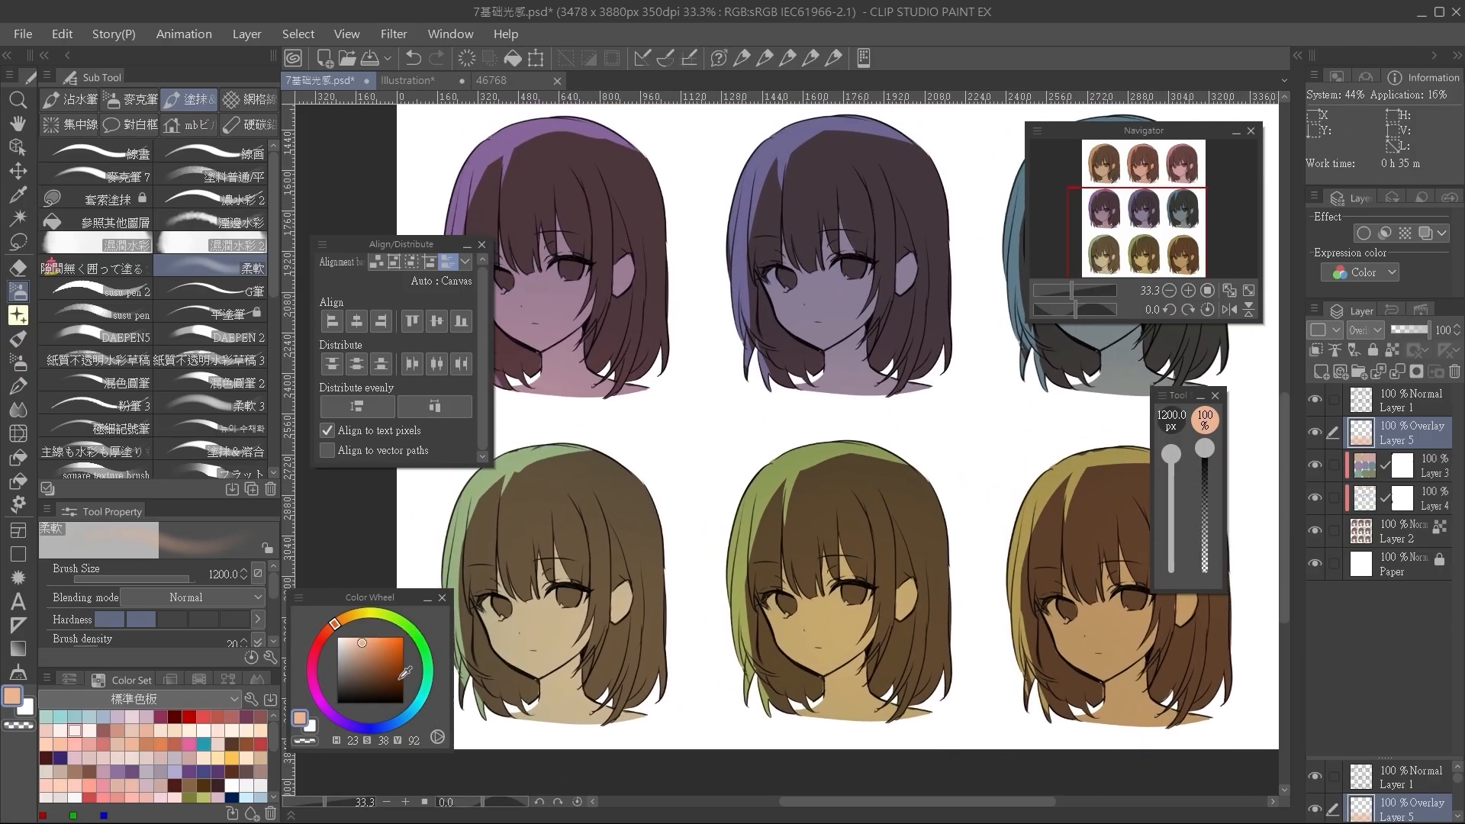
Strengthen the glow along the bottom row's lower parts with a more saturated orange (H 23, S 49, V 96) at 900 px.
left_click_drag(362, 645, 360, 638)
scroll(649, 679, "down", 2)
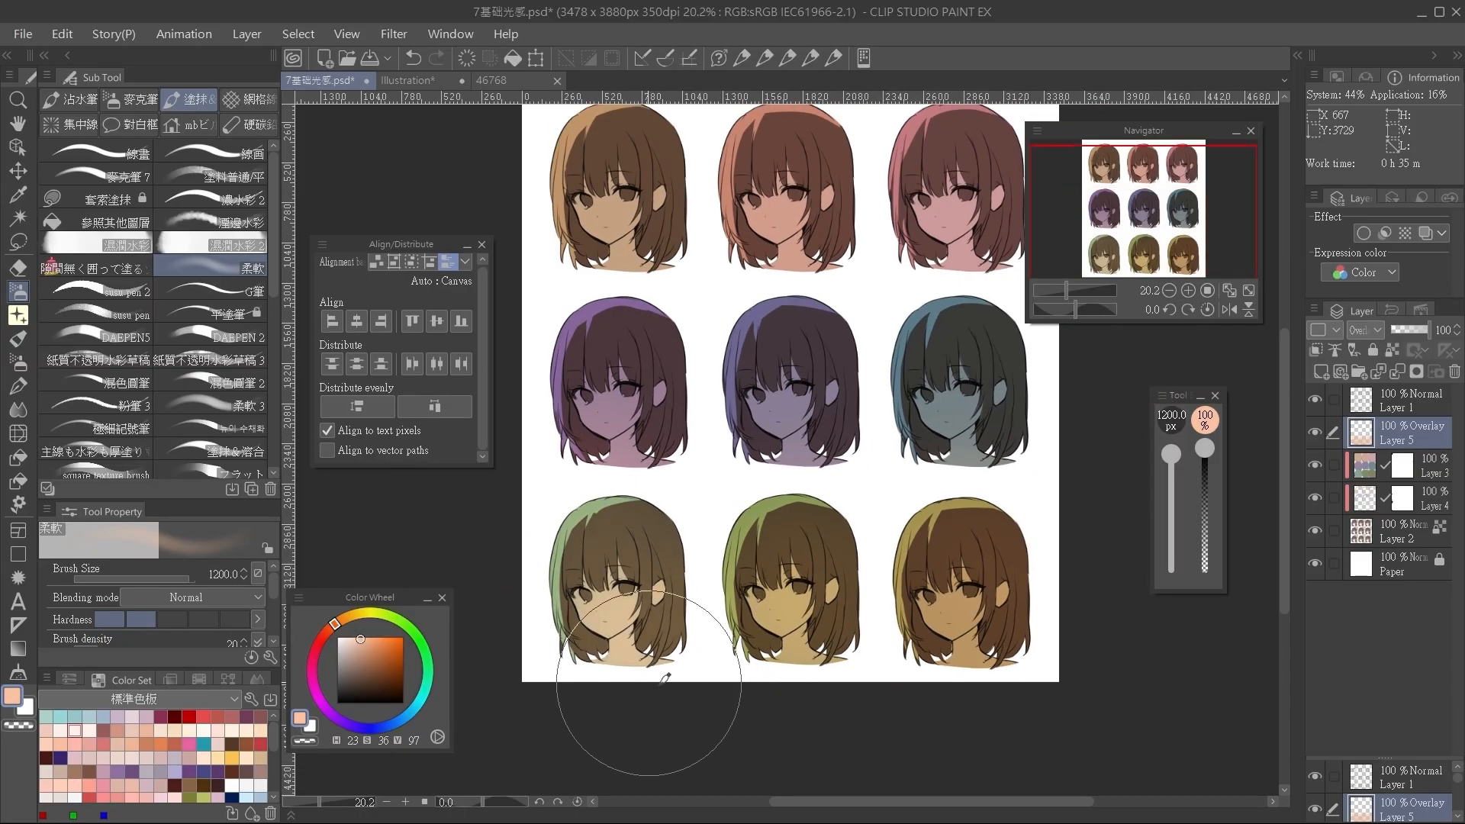
left_click_drag(360, 638, 370, 639)
key("bracketleft")
mouse_move(641, 558)
left_mouse_down()
mouse_move(728, 625)
mouse_move(1019, 606)
mouse_move(1045, 687)
left_mouse_up()
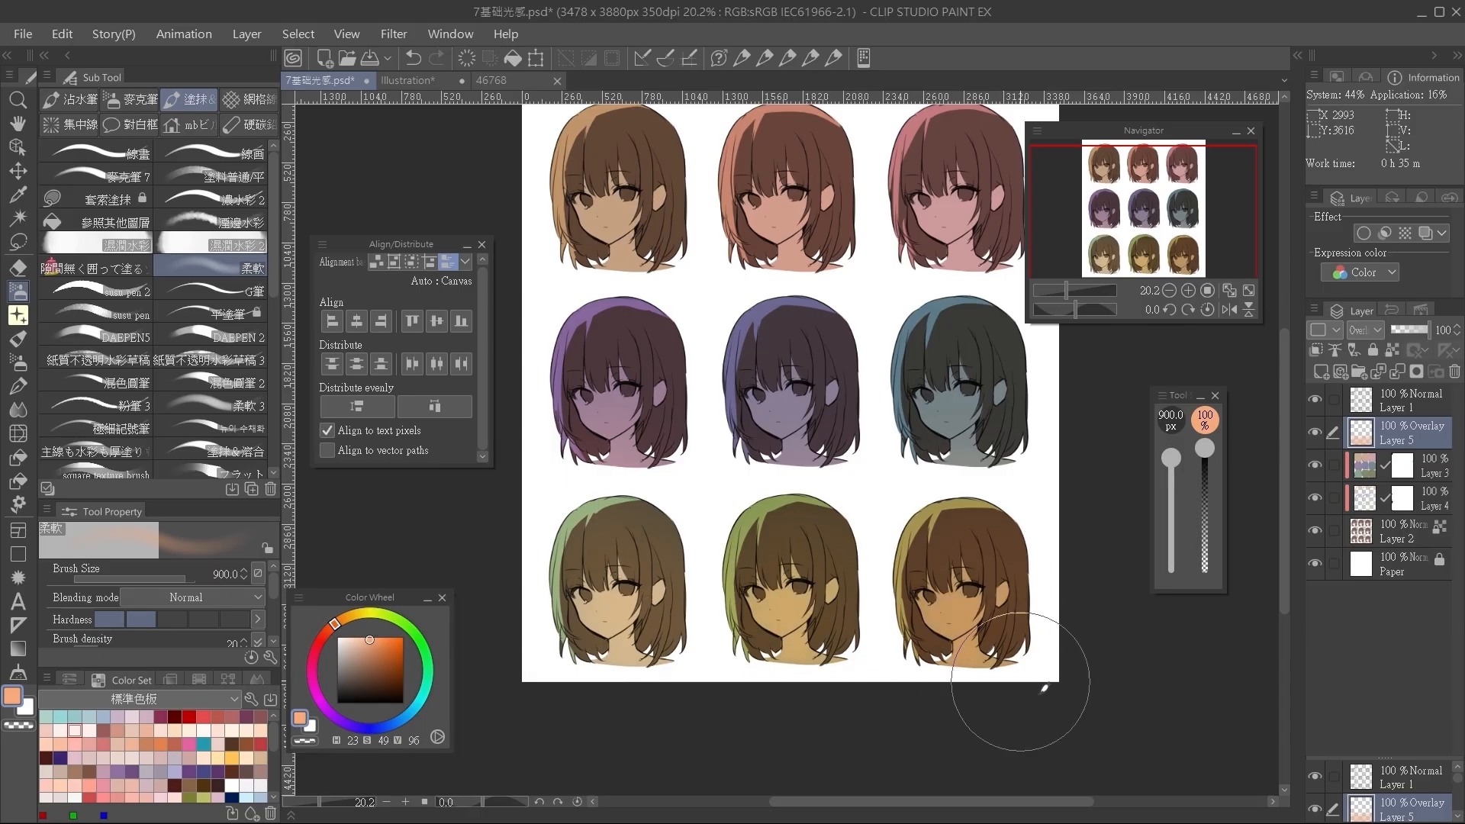
Review all nine heads and toggle Layer 5 off and on to check the strengthened overlay.
scroll(1022, 534, "down", 2)
scroll(1024, 538, "up", 1)
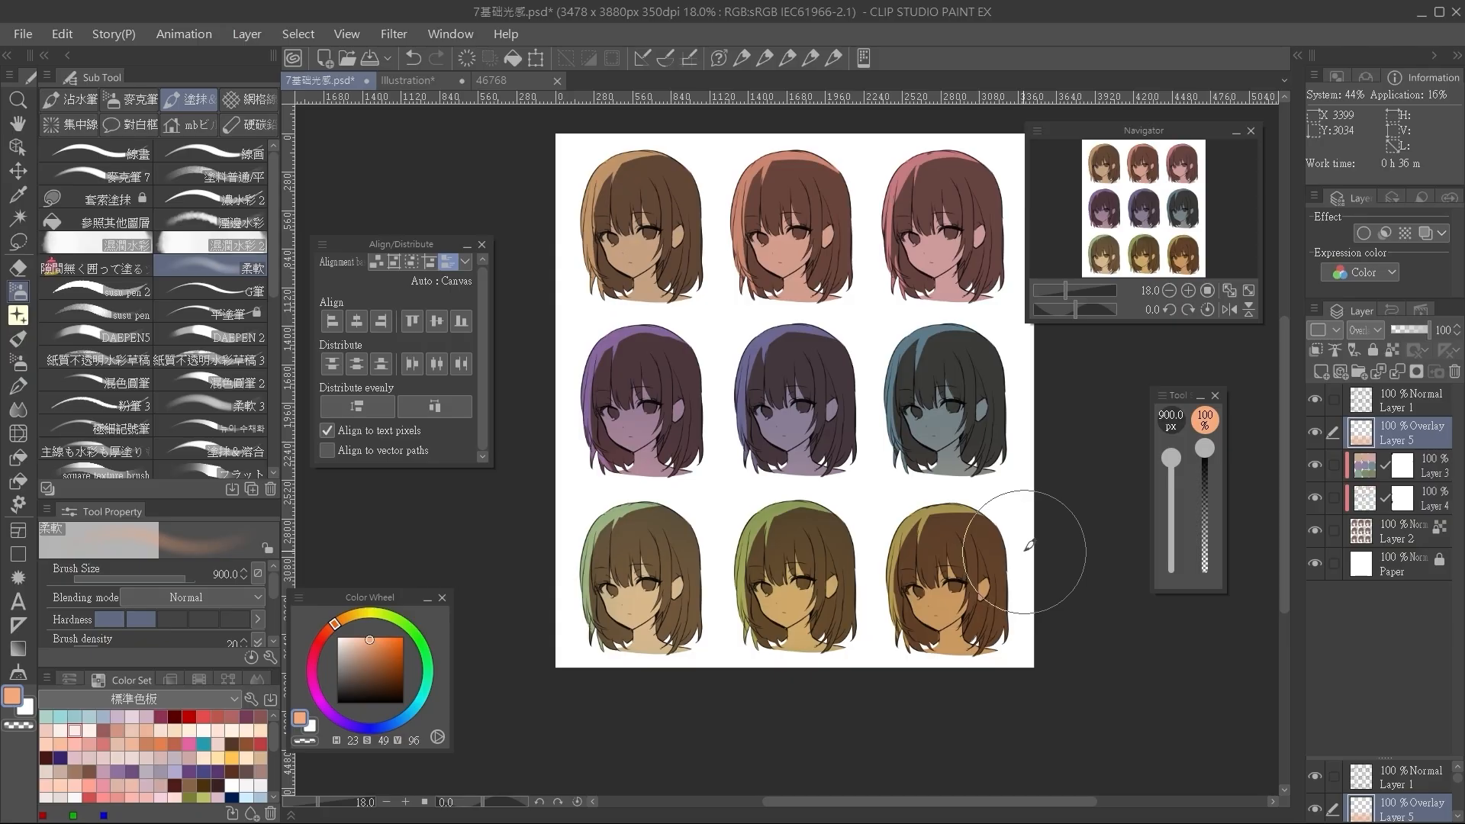
scroll(1028, 544, "up", 1)
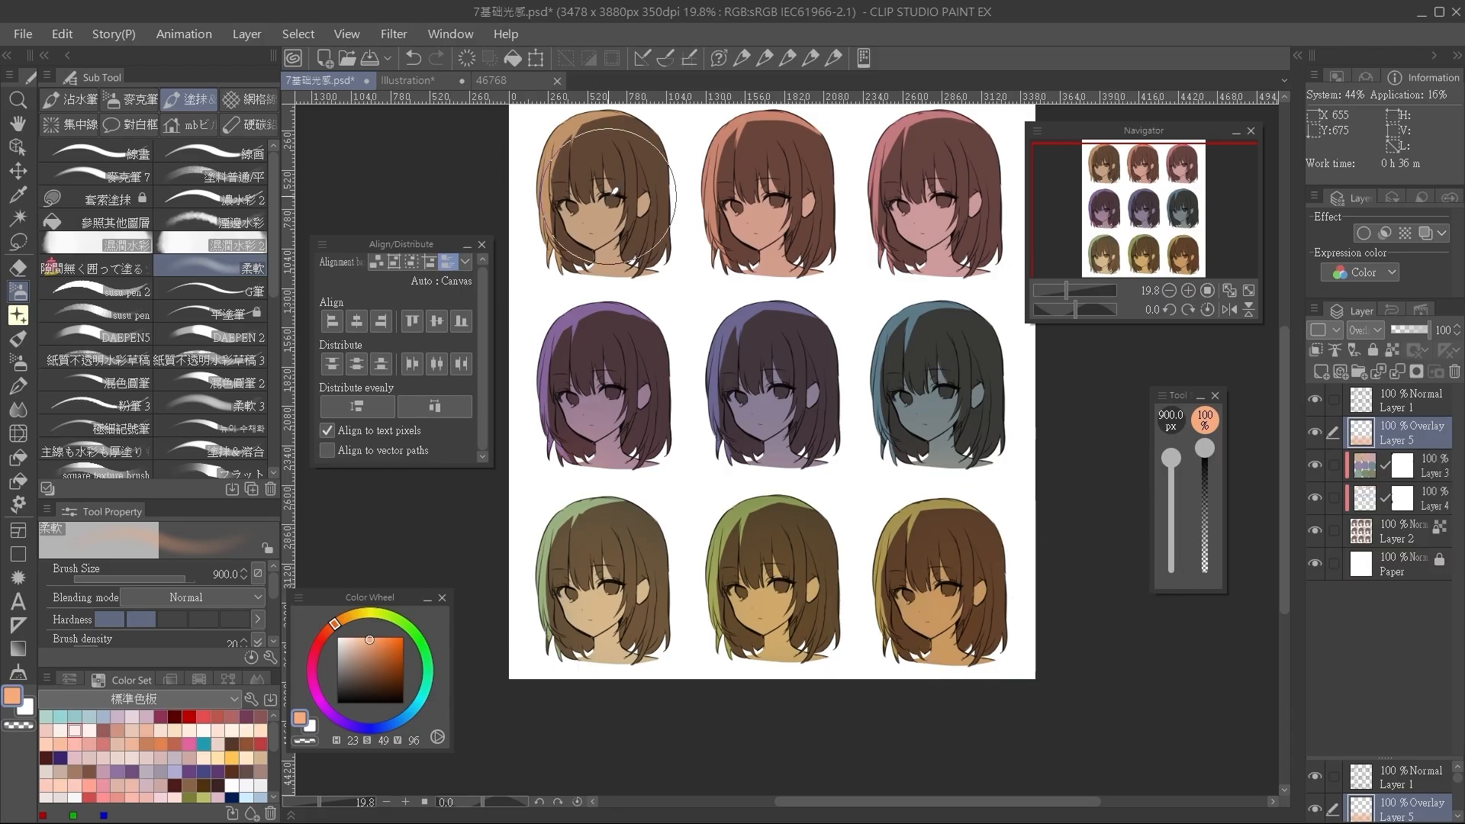
left_click(1314, 433)
left_click(1314, 433)
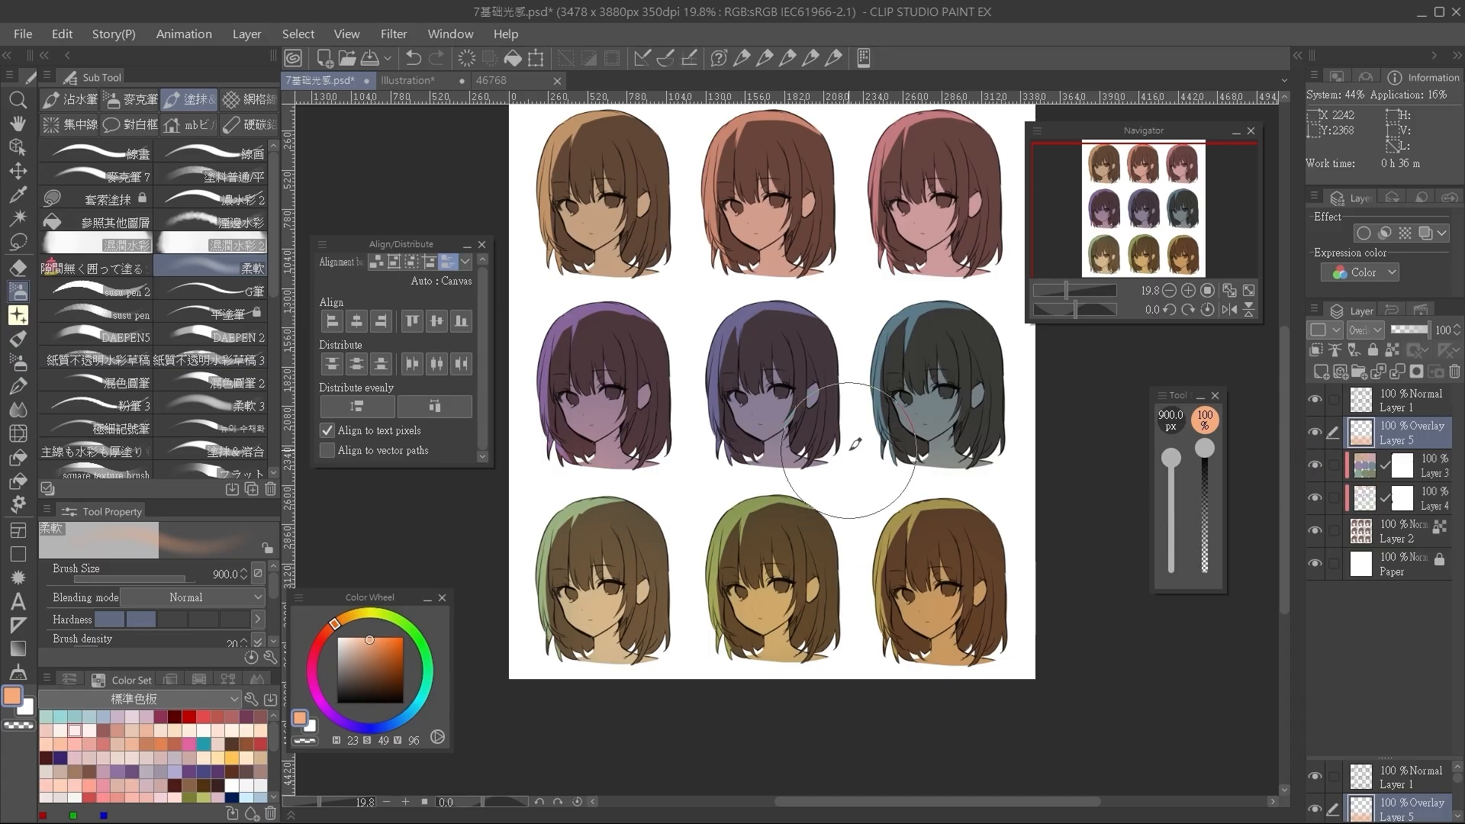
Set the soft brush size to 1000 px and the drawing colour to orange with H 23, S 44, V 96.
scroll(824, 343, "up", 1)
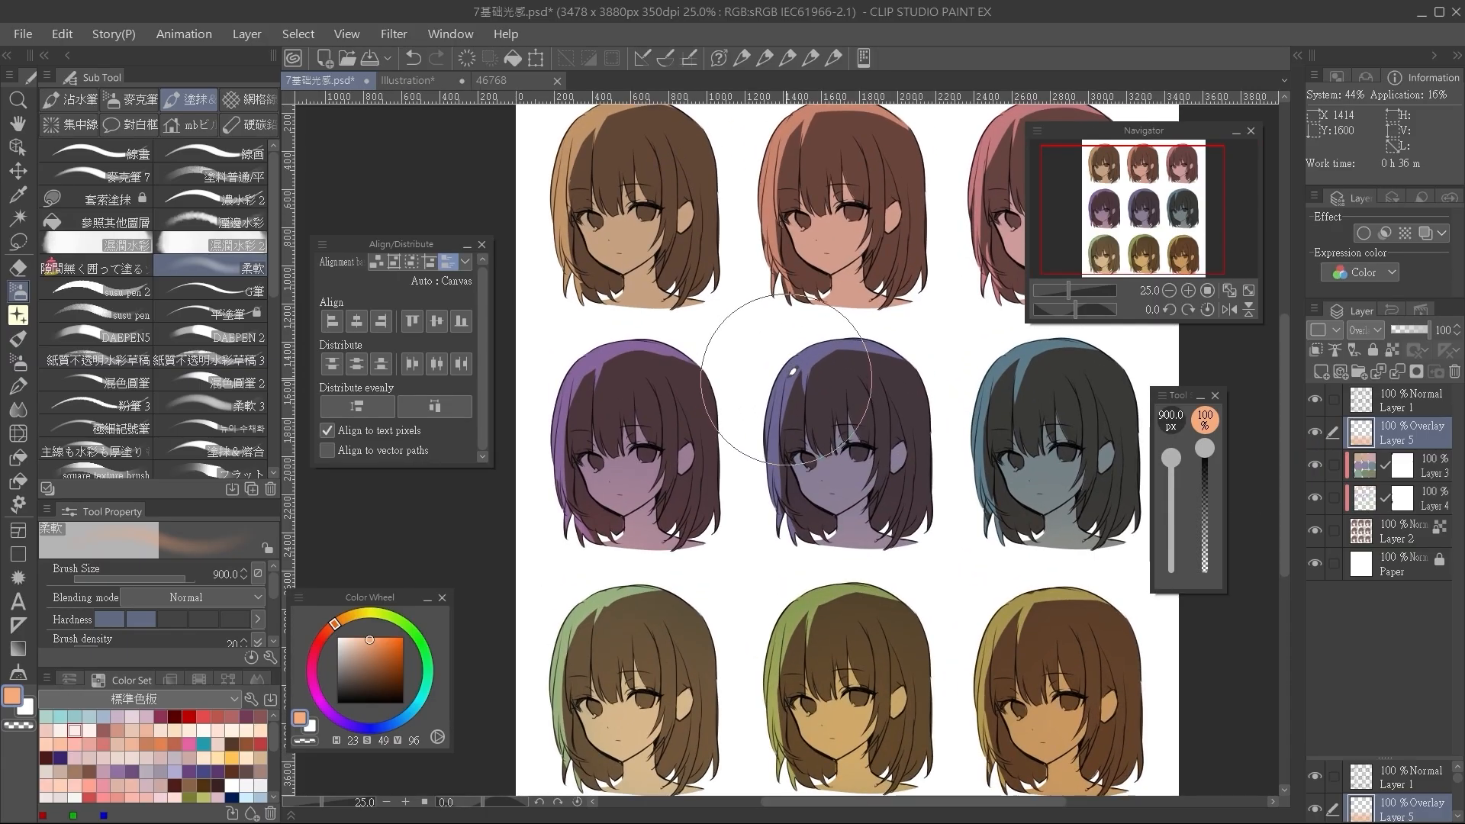
scroll(785, 377, "down", 1)
key("bracketright")
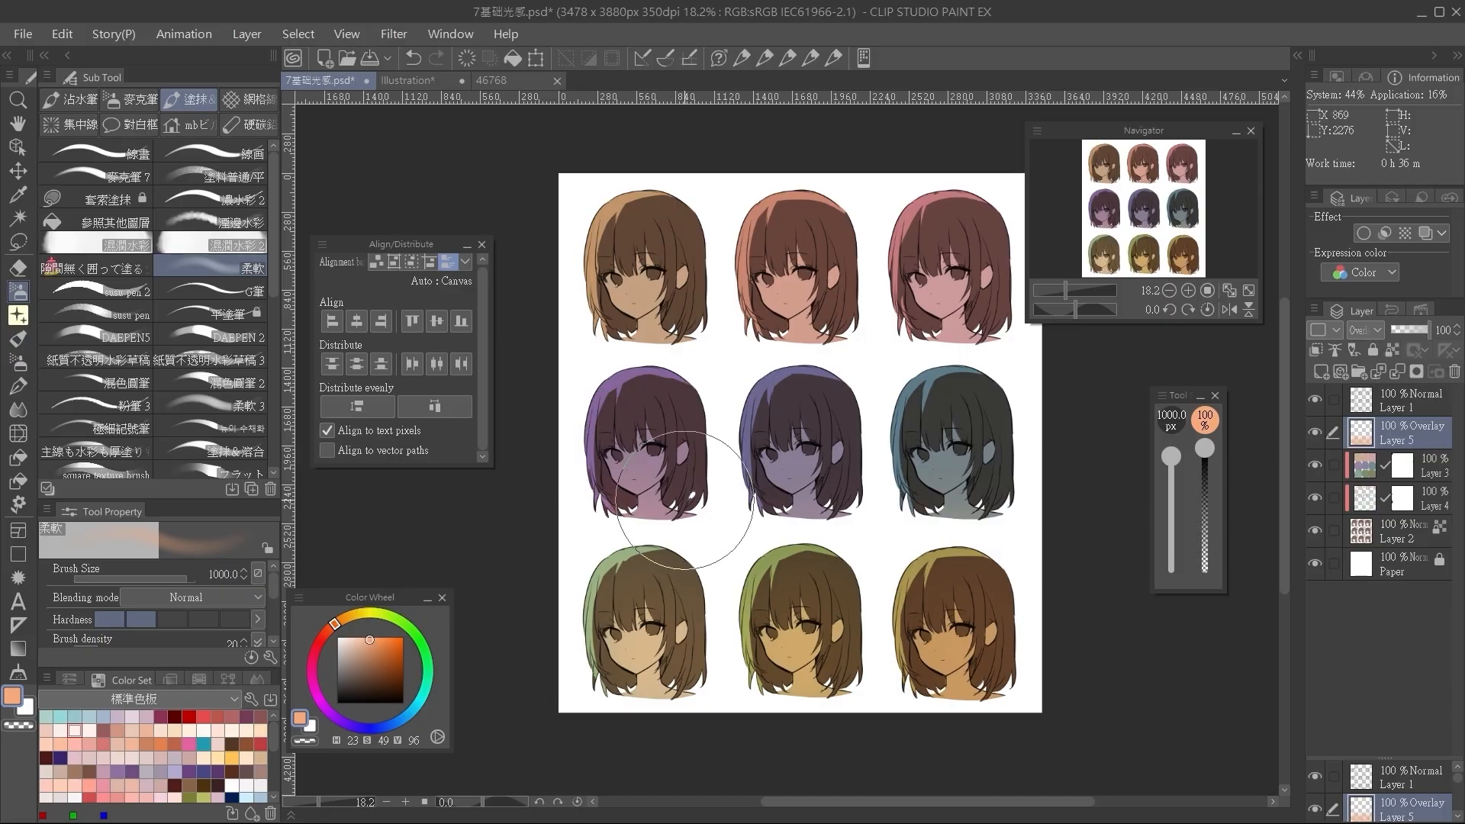
scroll(839, 442, "up", 1)
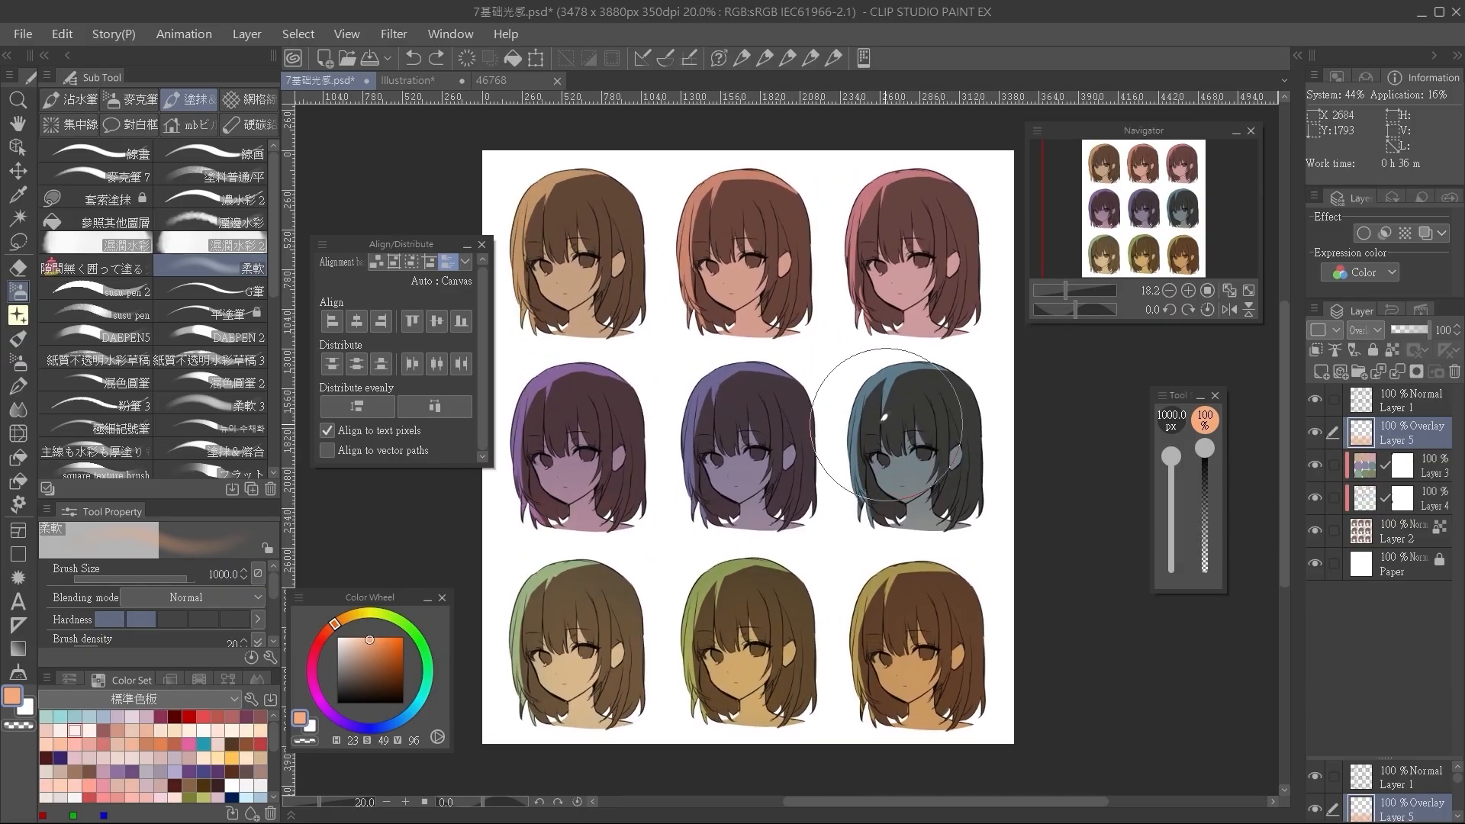
scroll(886, 424, "up", 1)
left_click_drag(370, 638, 367, 642)
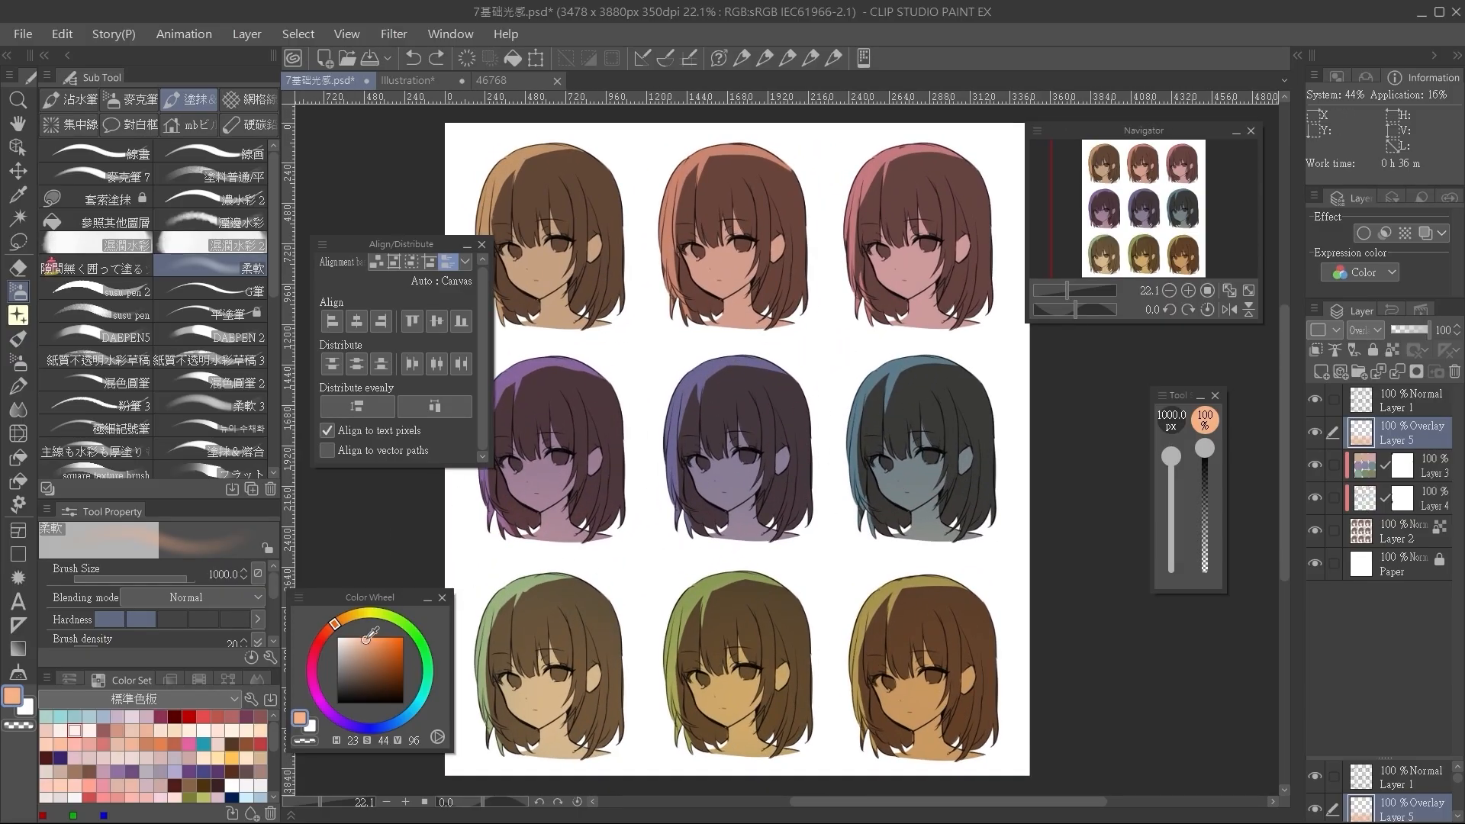
Paint a soft warm glow over the lower parts of the middle row's heads with brighter orange (H 23, S 47, V 100).
scroll(839, 450, "right", 1)
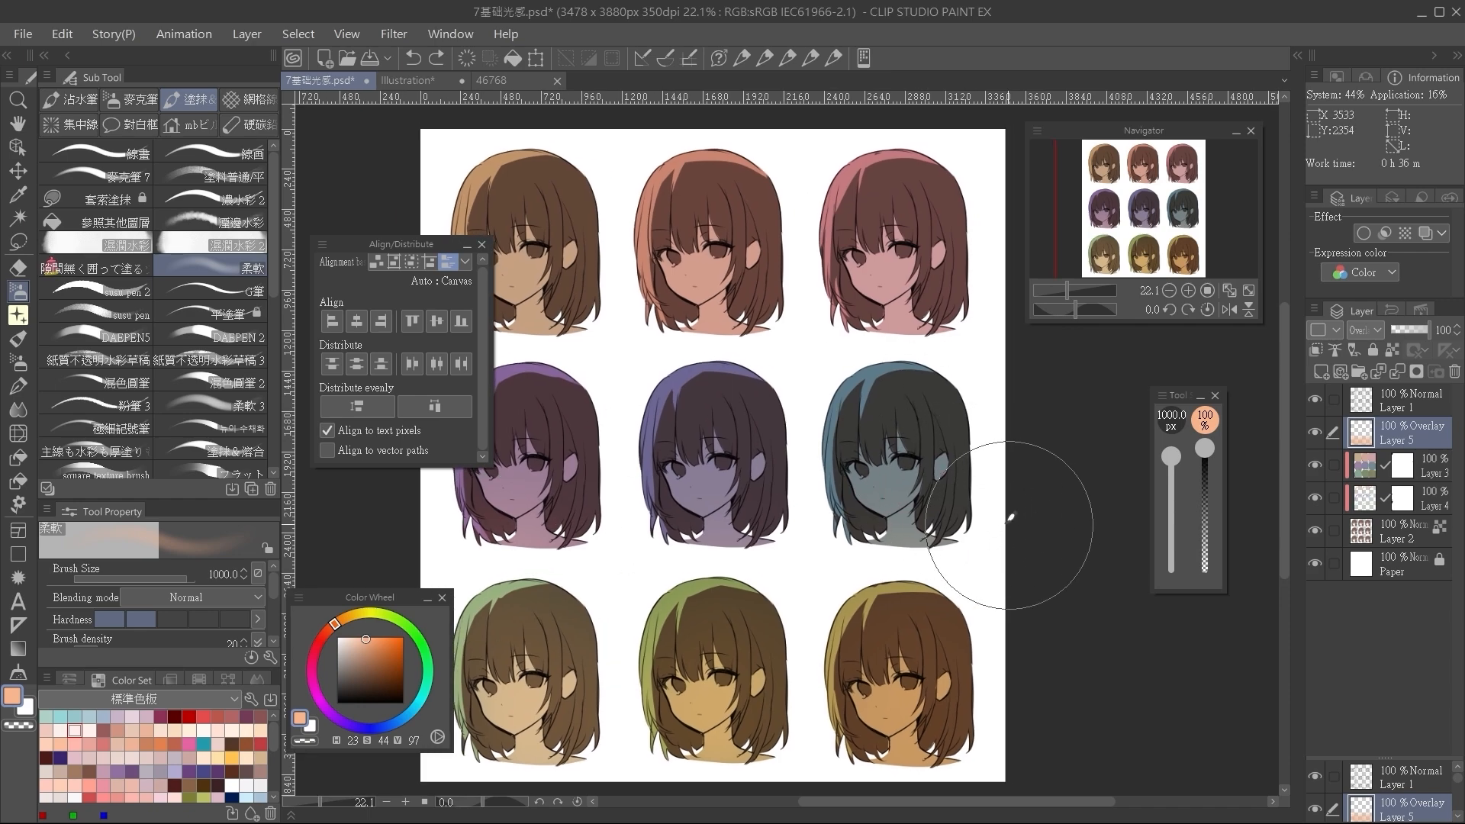
left_click(368, 637)
key("bracketleft")
key("bracketleft")
scroll(936, 516, "left", 1)
mouse_move(936, 517)
left_mouse_down()
mouse_move(902, 496)
mouse_move(969, 477)
mouse_move(946, 454)
left_mouse_up()
key("bracketright")
key("bracketright")
key("bracketright")
left_click_drag(832, 417, 932, 461)
scroll(839, 335, "up", 2)
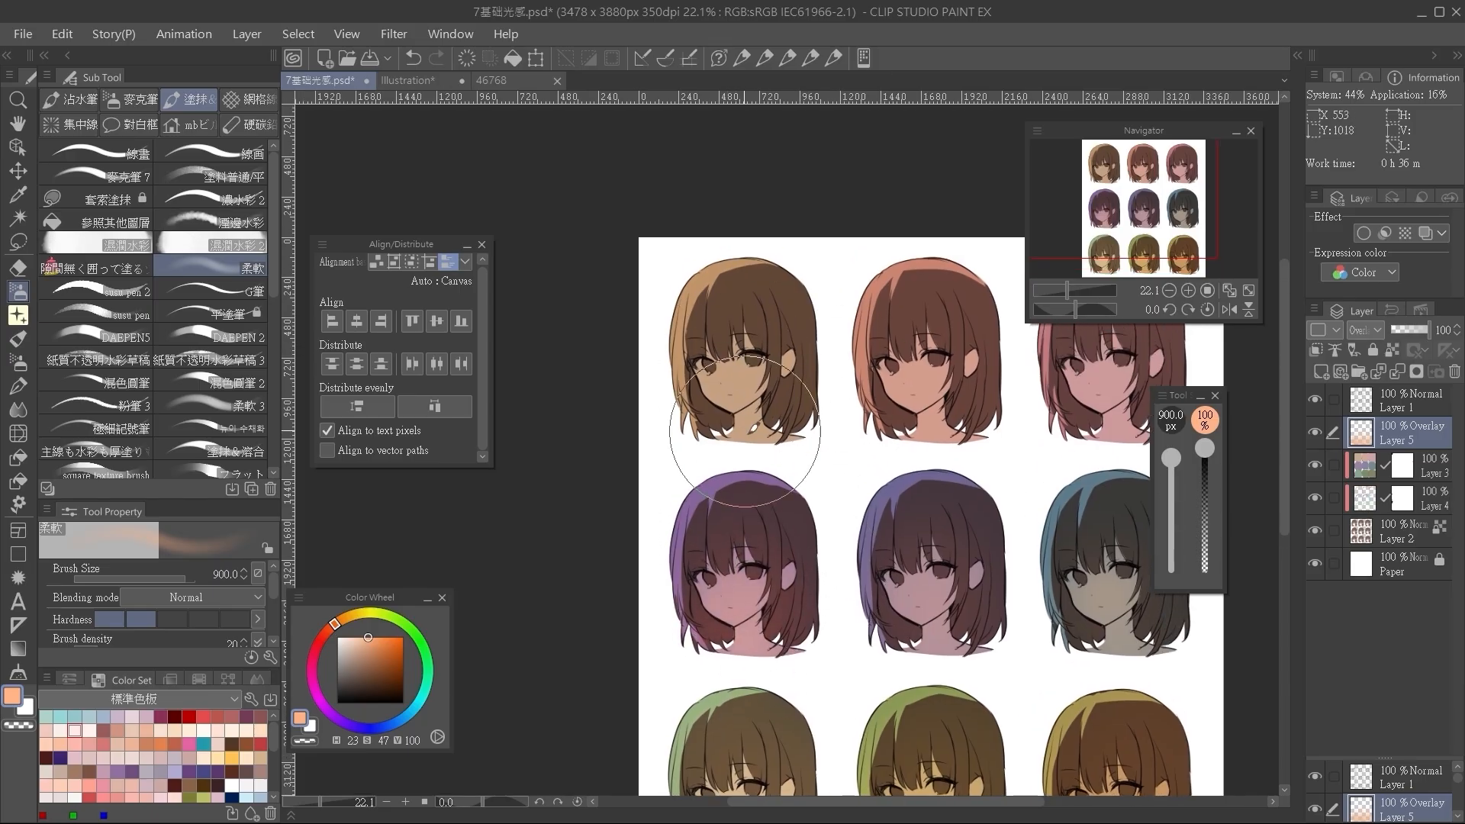
Reduce the soft brush size to 600 px.
scroll(1060, 404, "right", 3)
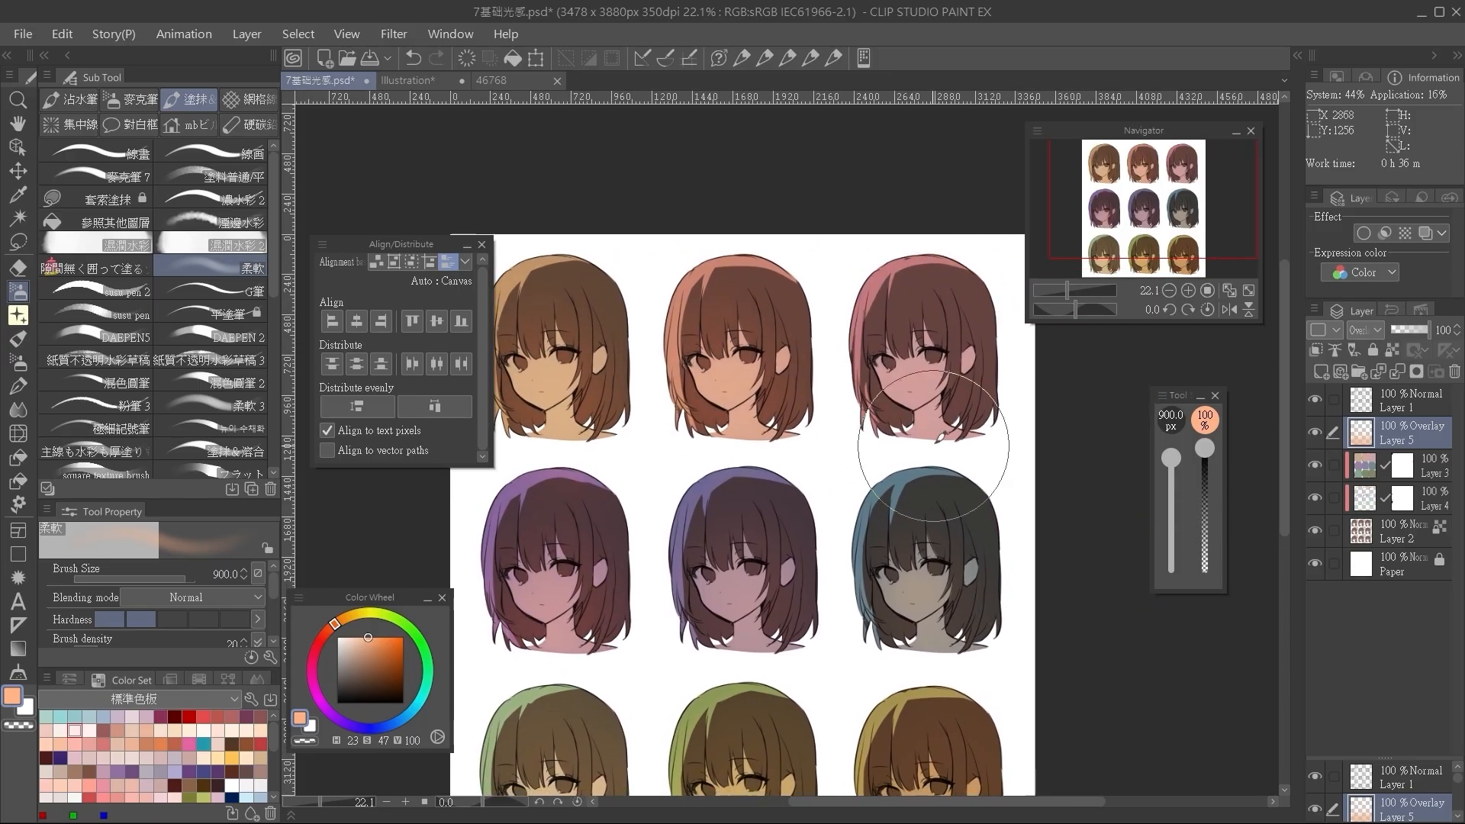
scroll(890, 409, "down", 1)
key("bracketleft")
key("bracketleft")
key("bracketleft")
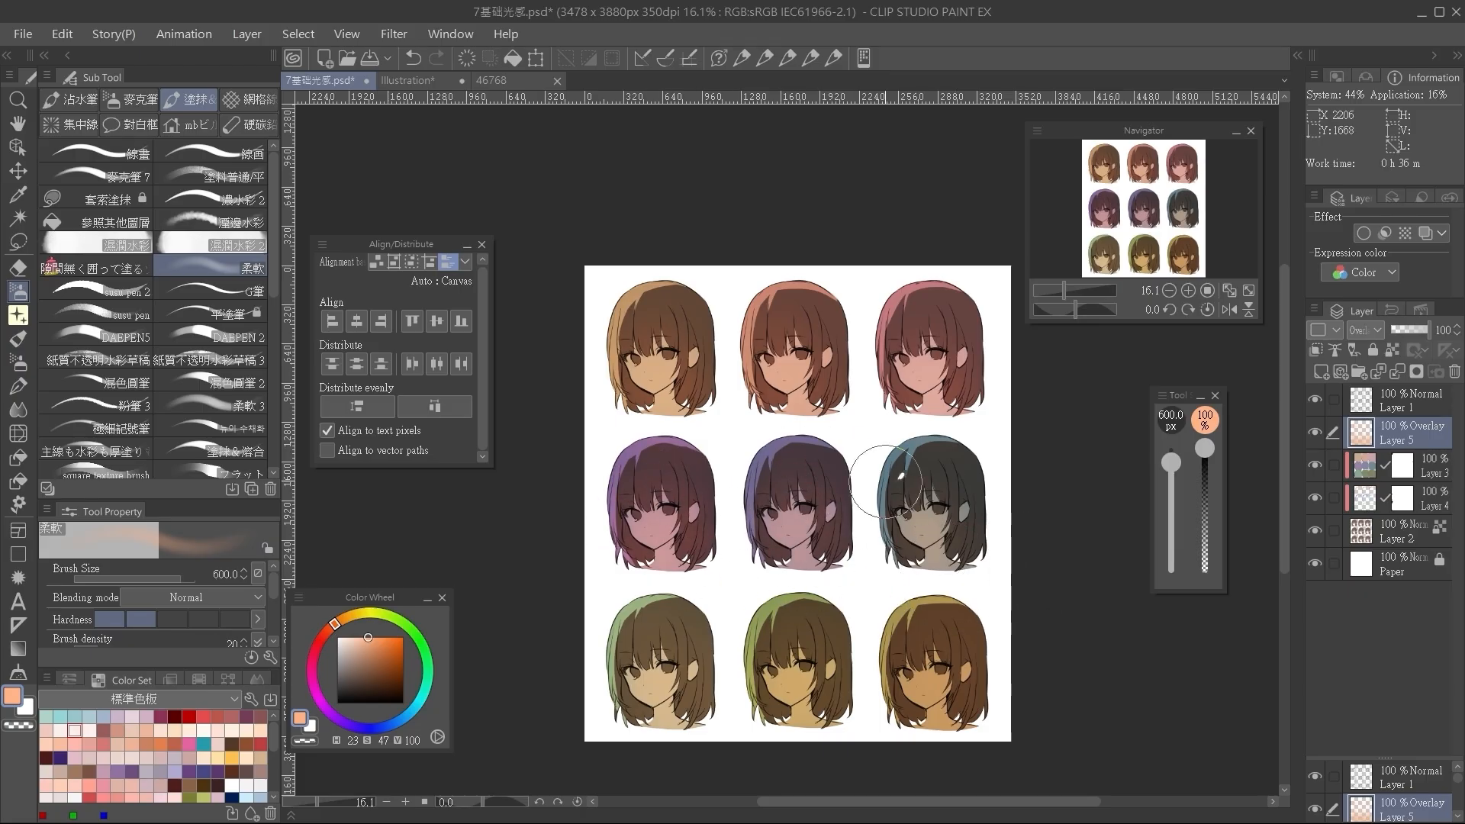
Toggle Layer 5's visibility repeatedly to compare all nine heads with and without the orange overlay, leaving the layer hidden.
left_click_drag(866, 474, 902, 501)
left_click(1316, 433)
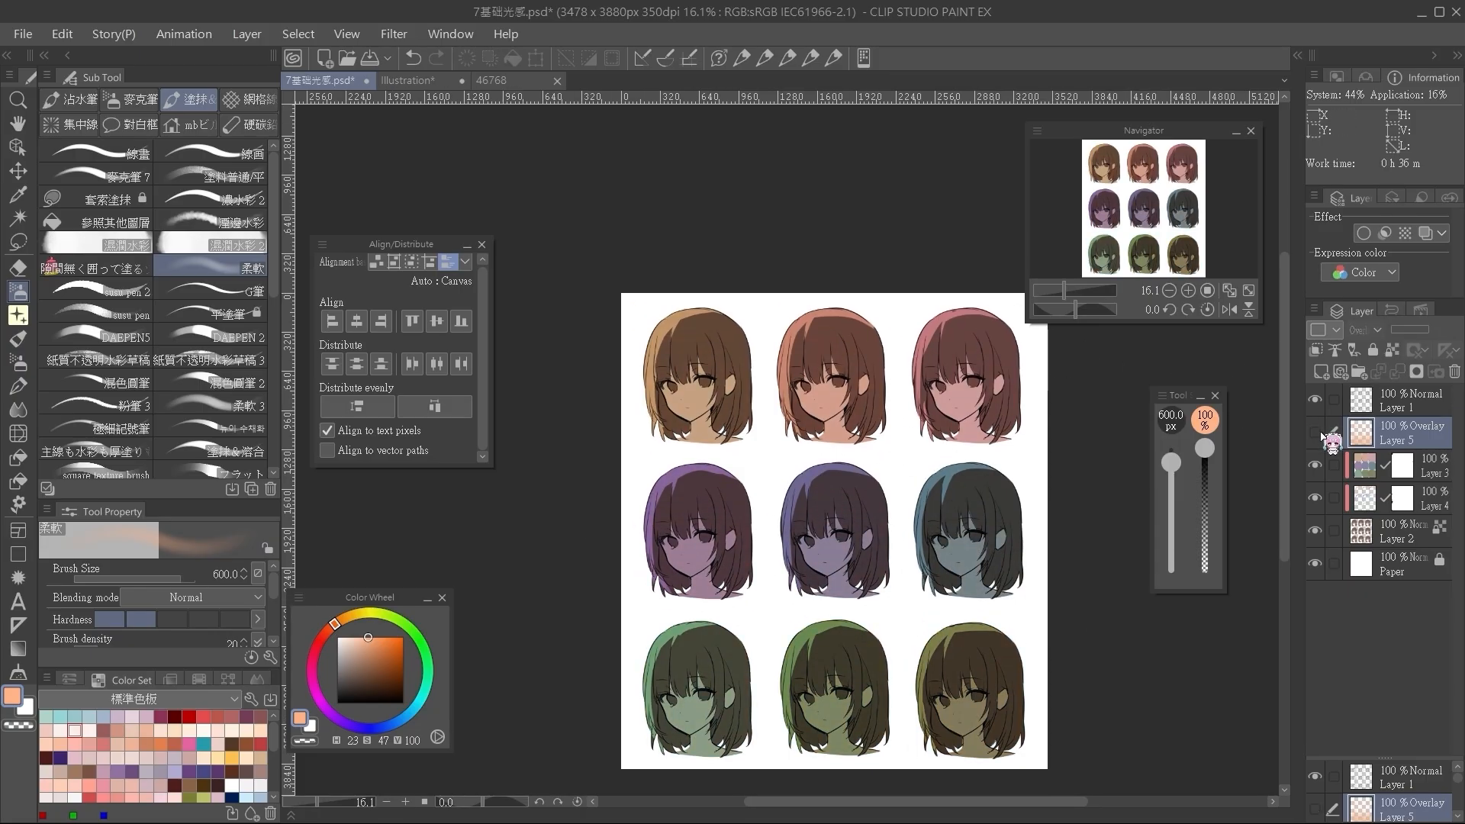
left_click(1315, 432)
scroll(968, 476, "up", 1)
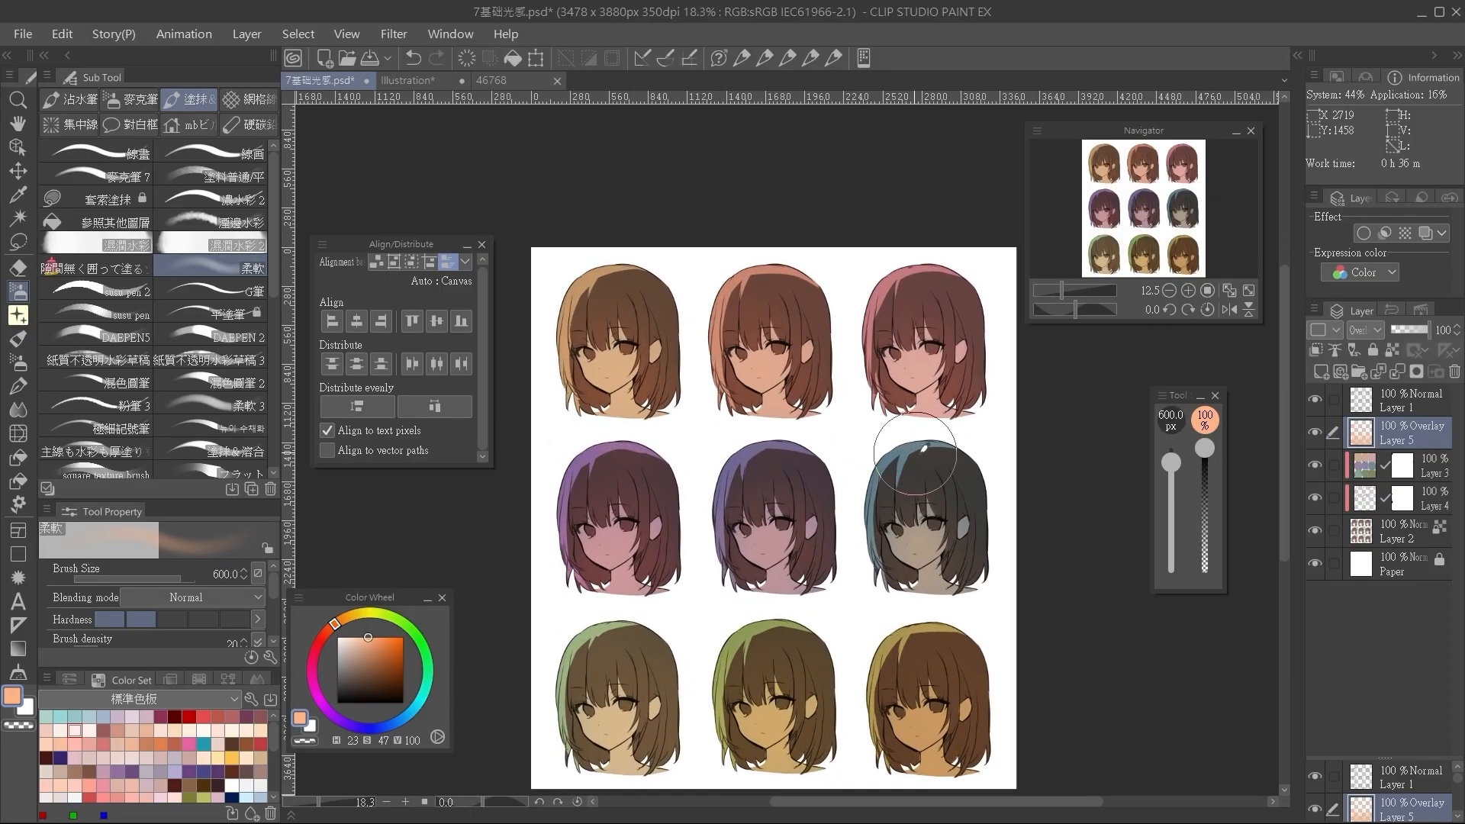
scroll(951, 471, "down", 1)
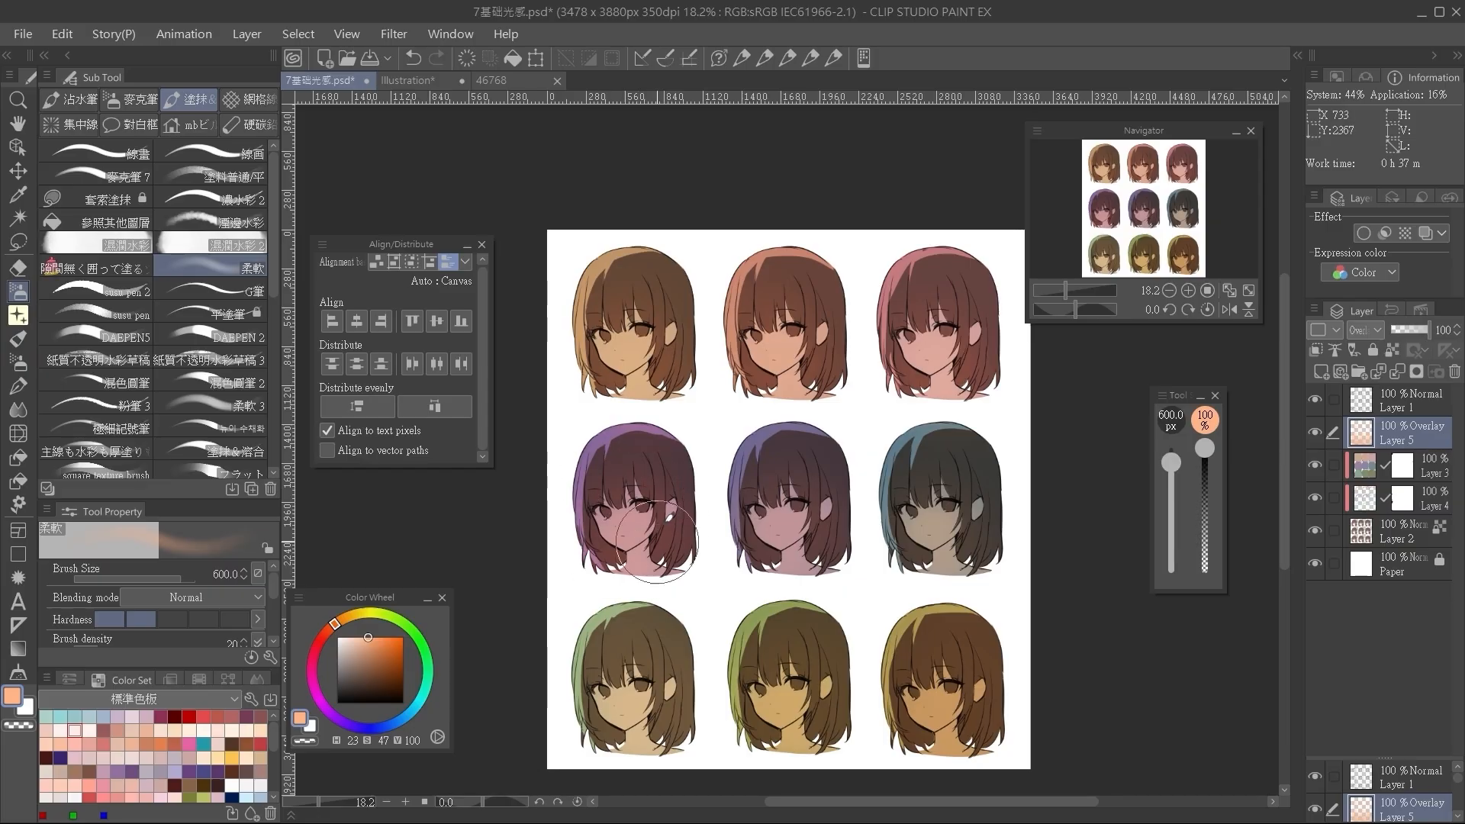
scroll(1007, 442, "down", 2)
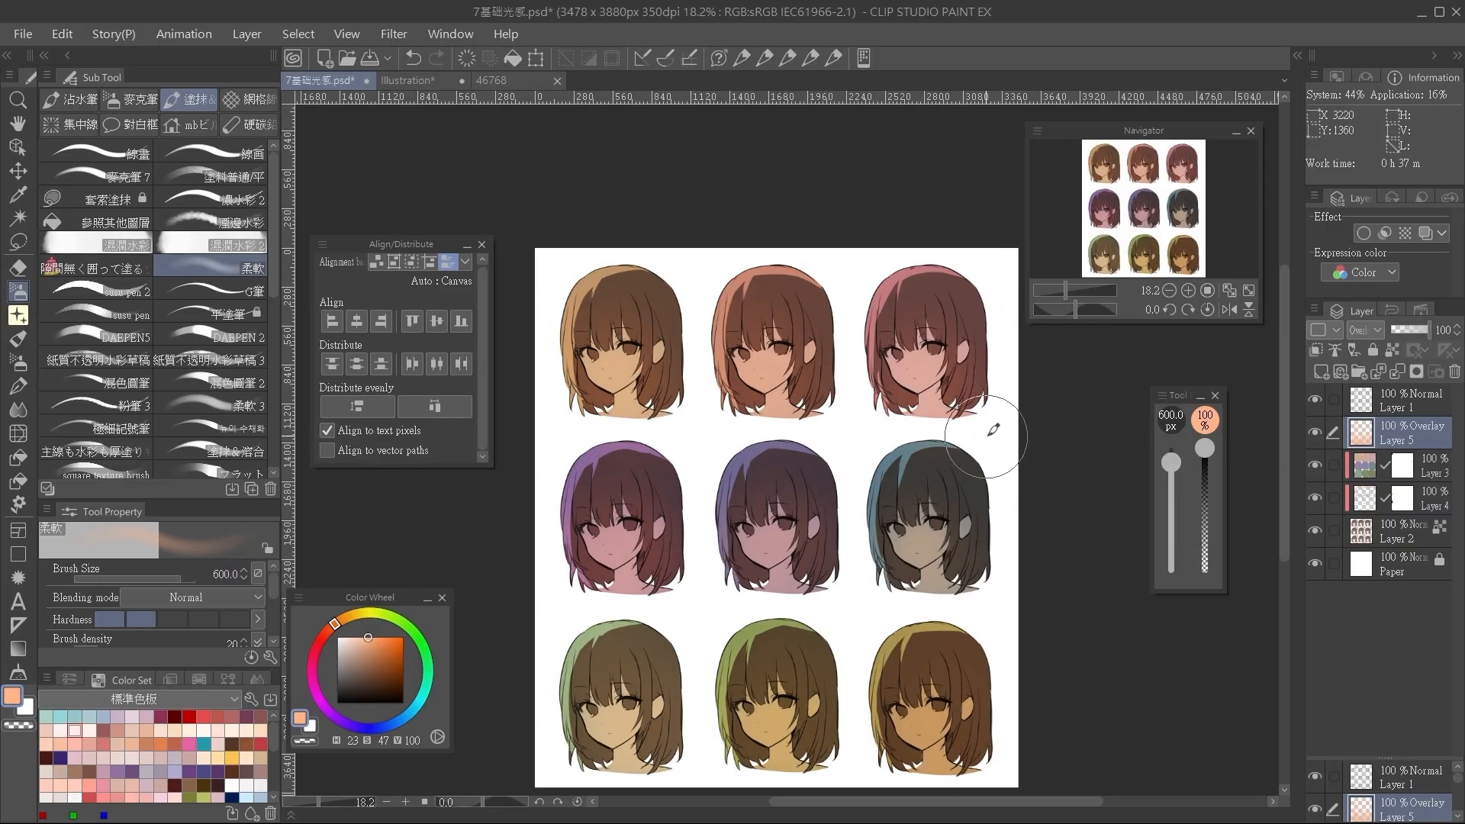
scroll(1029, 475, "down", 1)
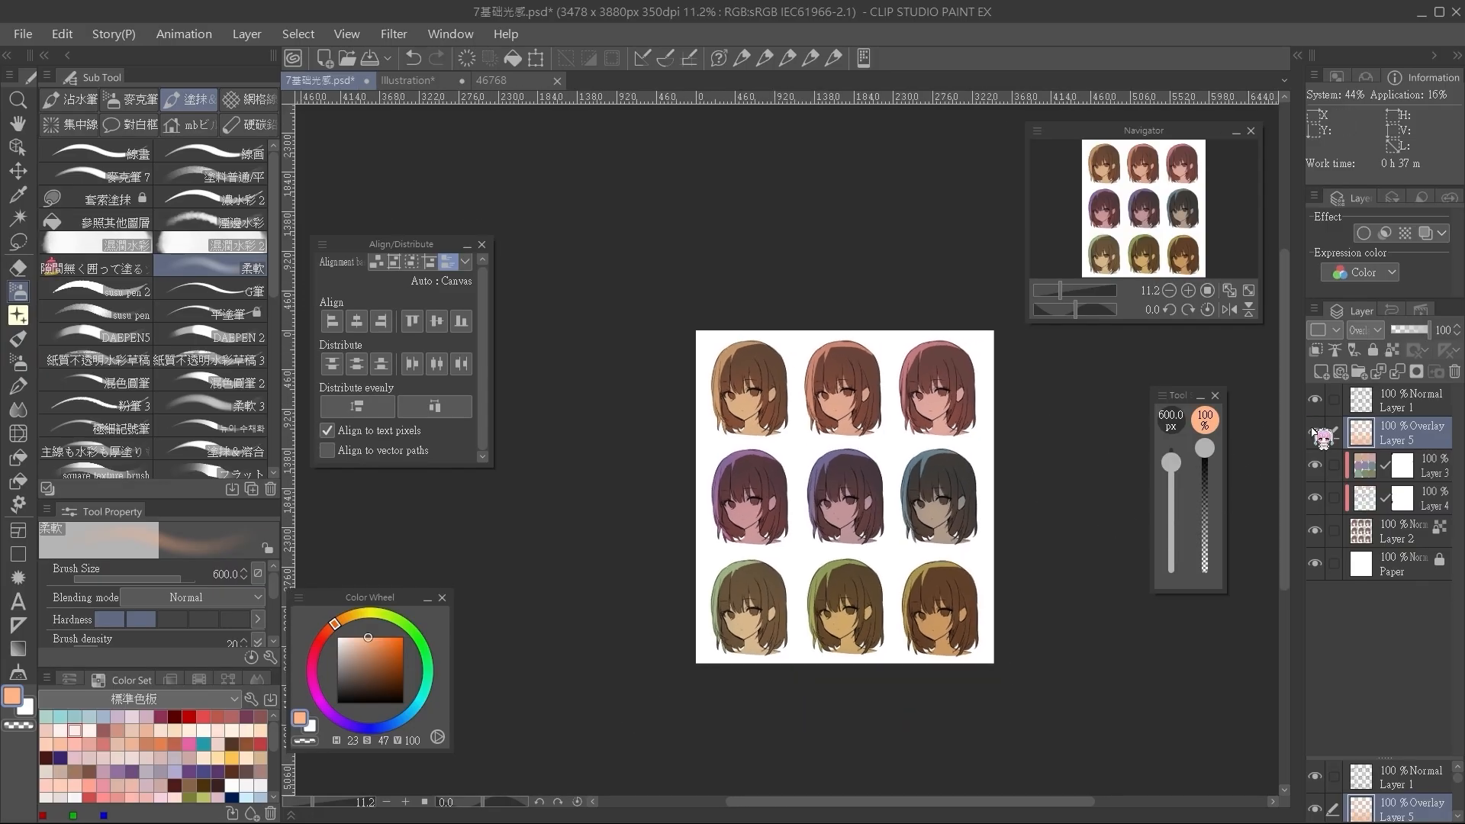
left_click(1315, 432)
left_click(1315, 433)
left_click(1315, 433)
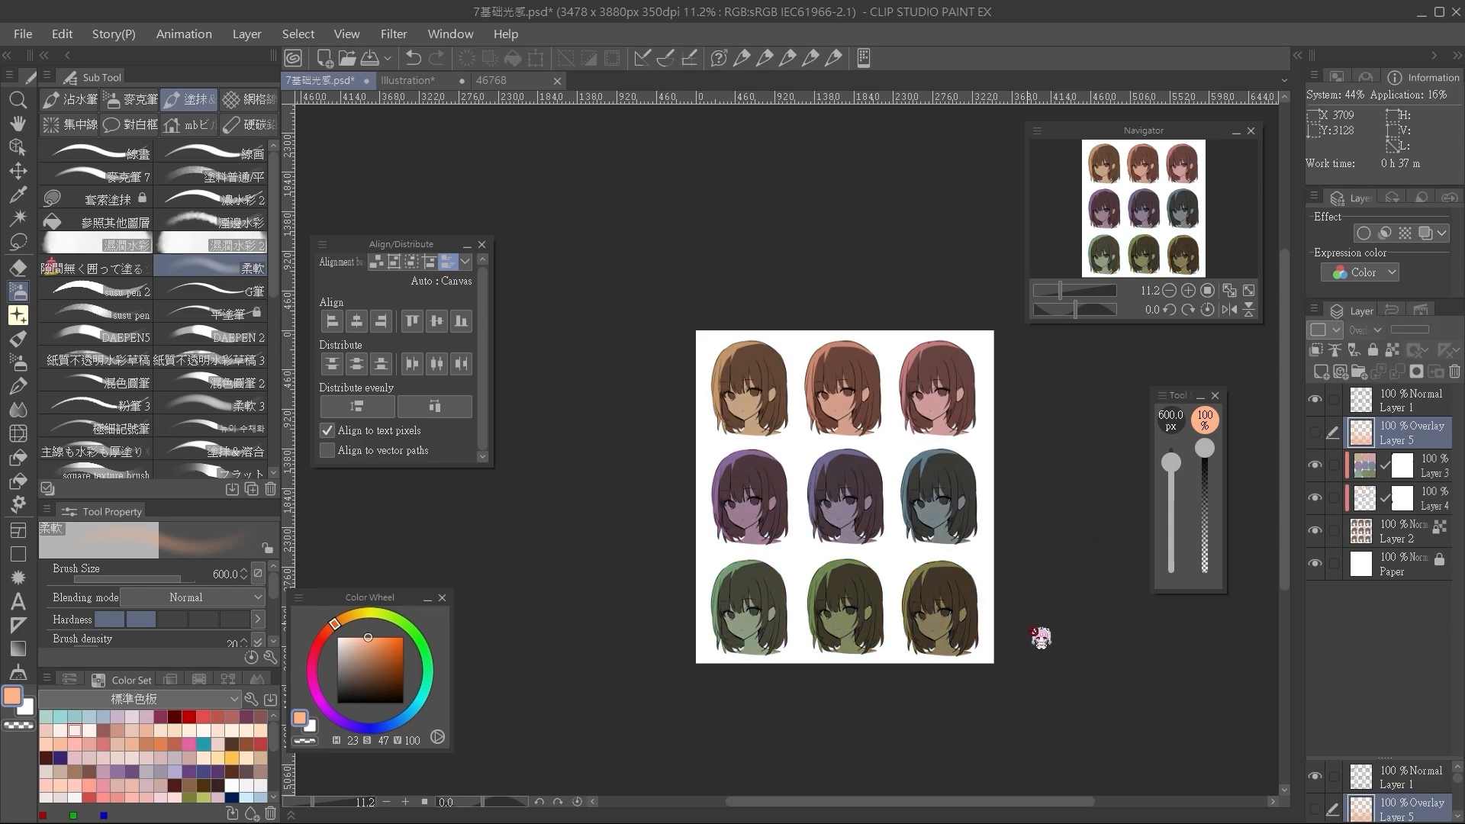